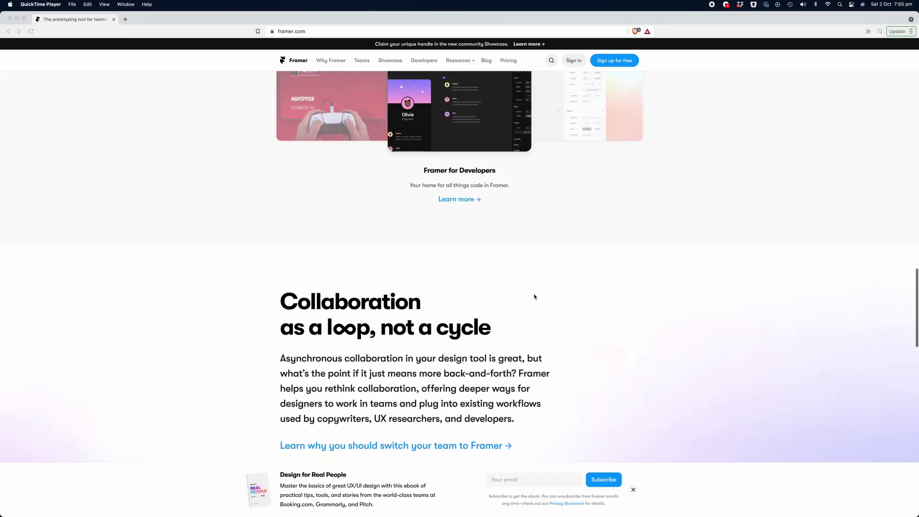
scroll(534, 297, down, 5)
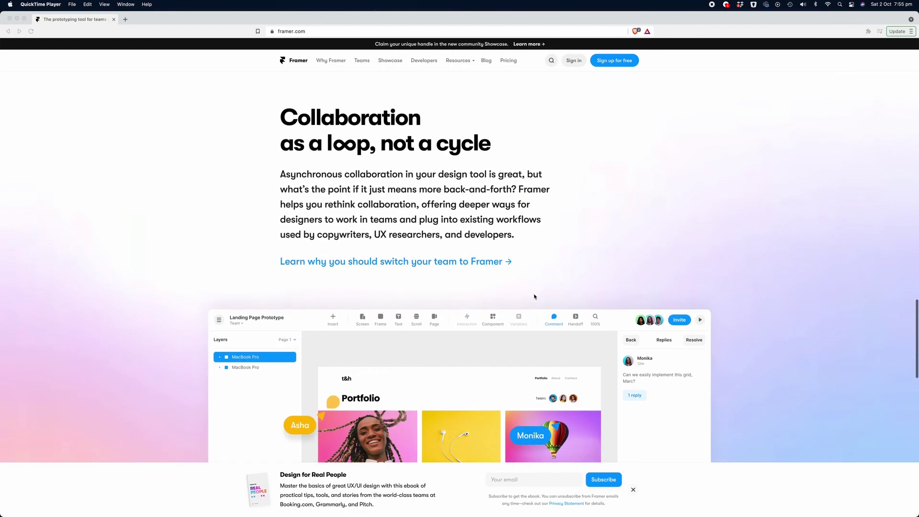
scroll(534, 296, down, 3)
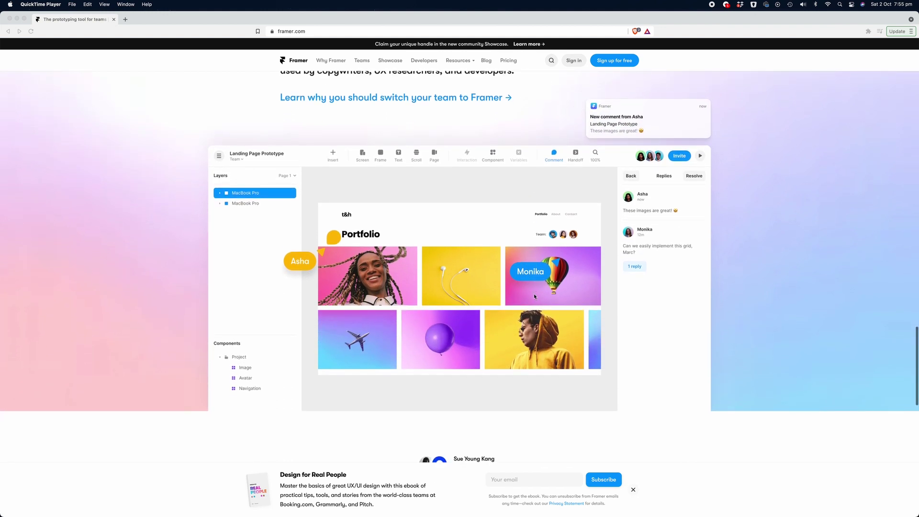
scroll(534, 296, down, 2)
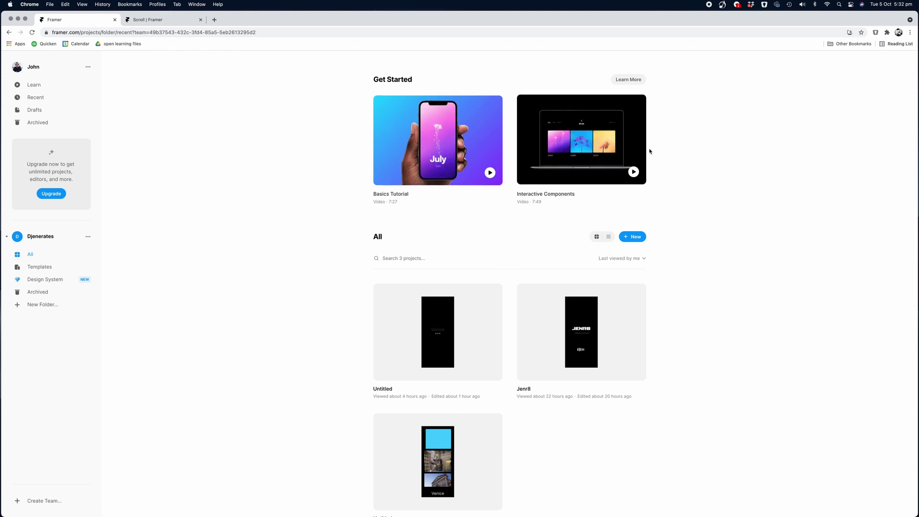
Browse the new project templates and try to create a Blank project.
click(630, 237)
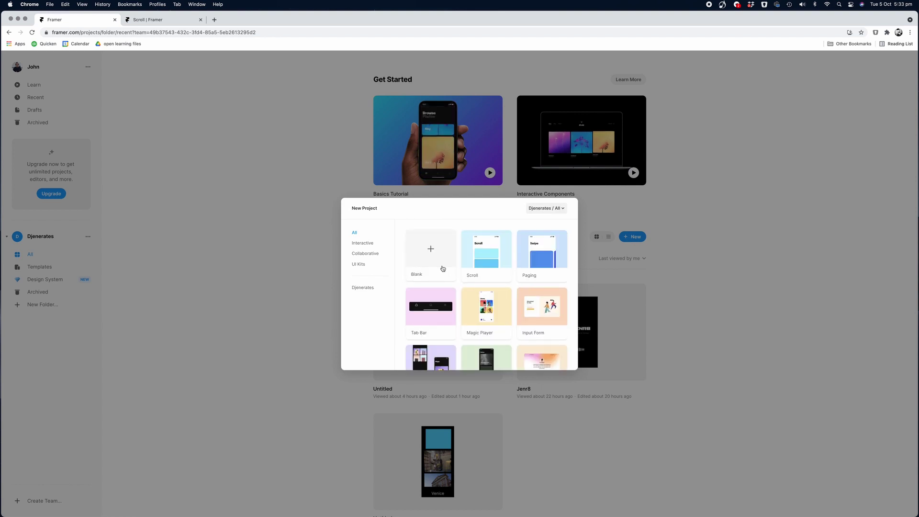
scroll(510, 276, down, 3)
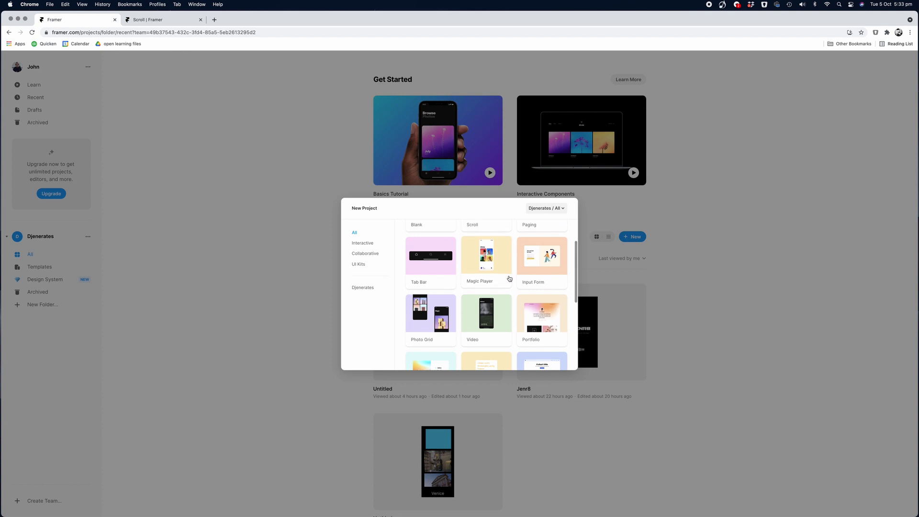
scroll(509, 278, down, 6)
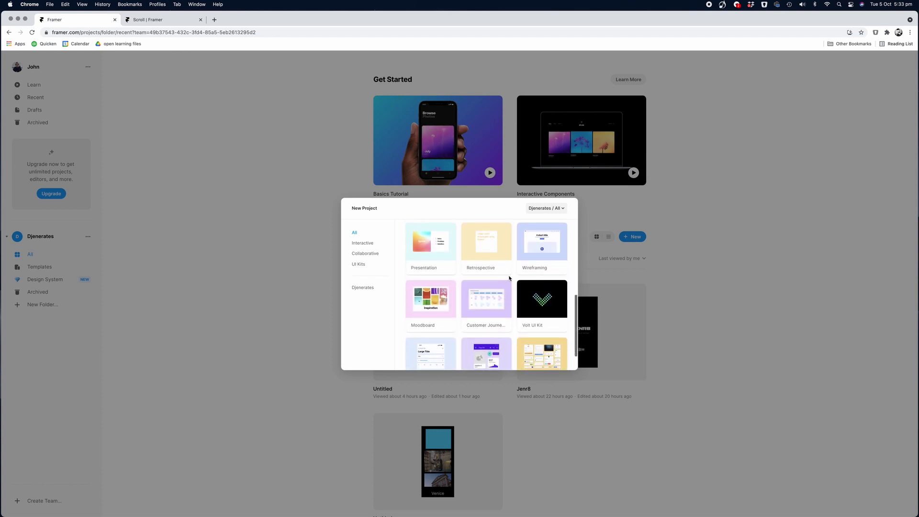
scroll(509, 278, down, 2)
scroll(509, 278, up, 15)
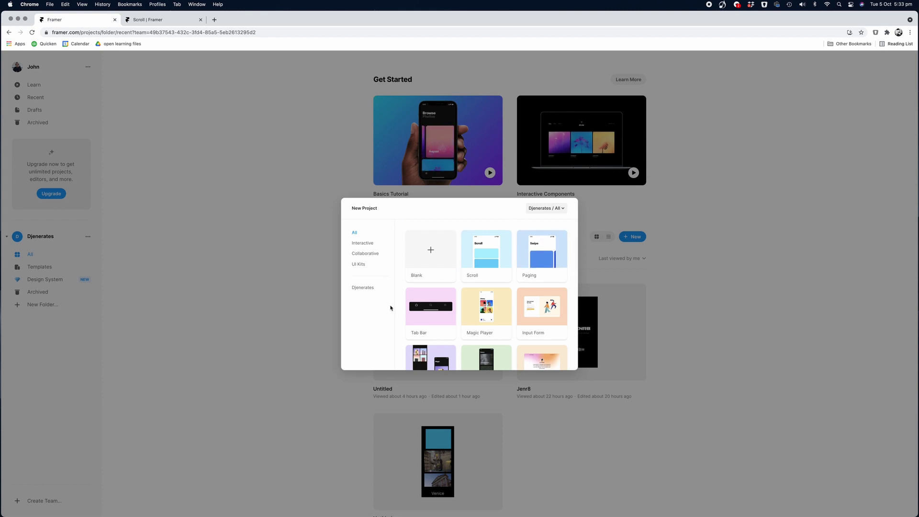
click(434, 262)
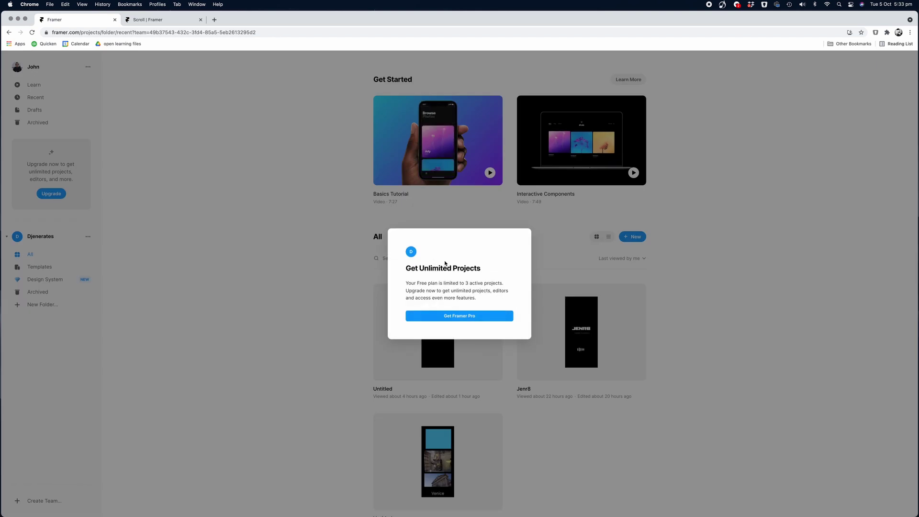
click(665, 330)
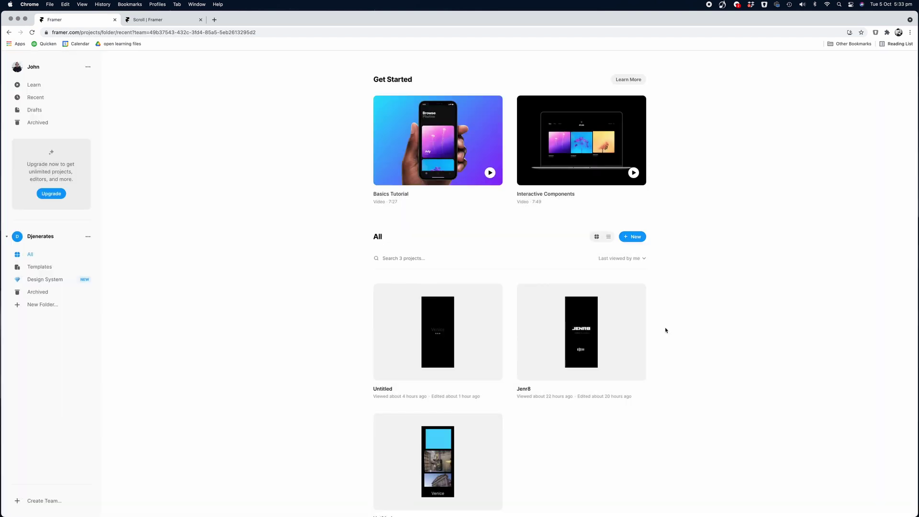
Open the existing Untitled project and insert a Phone screen on the empty canvas.
click(441, 337)
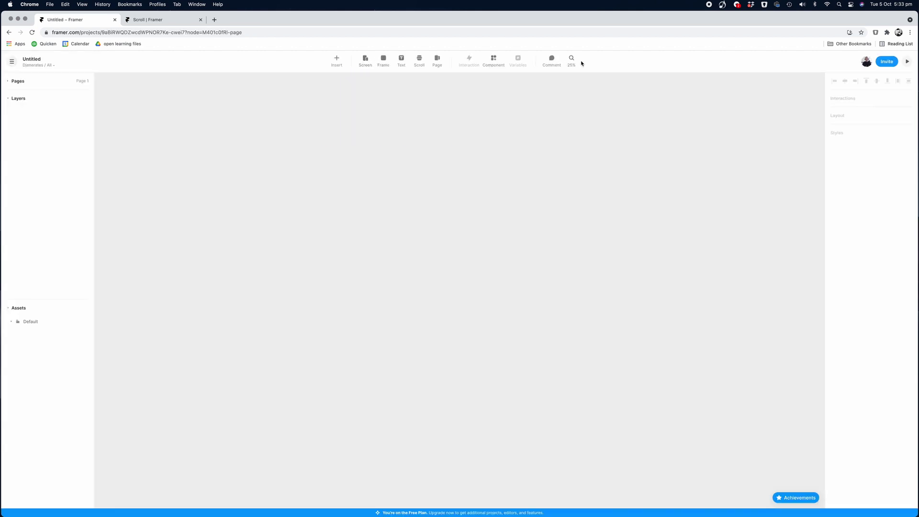
click(337, 60)
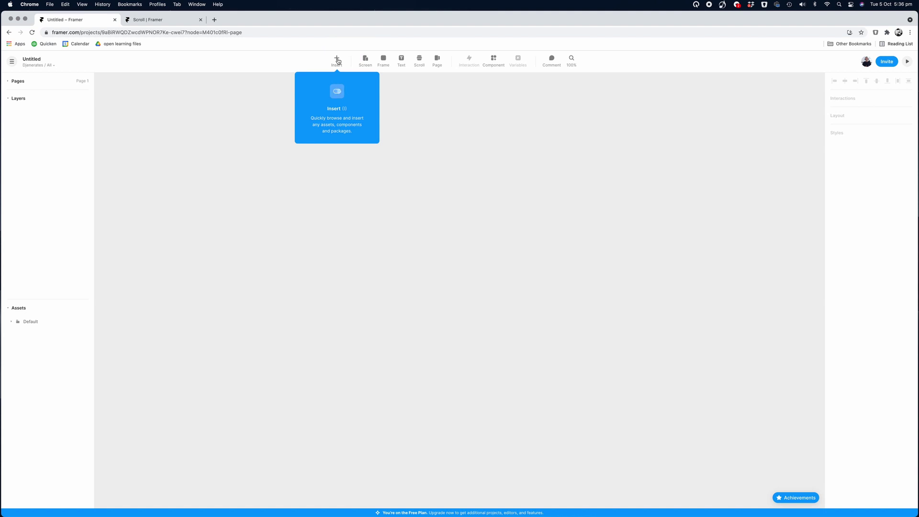
click(338, 61)
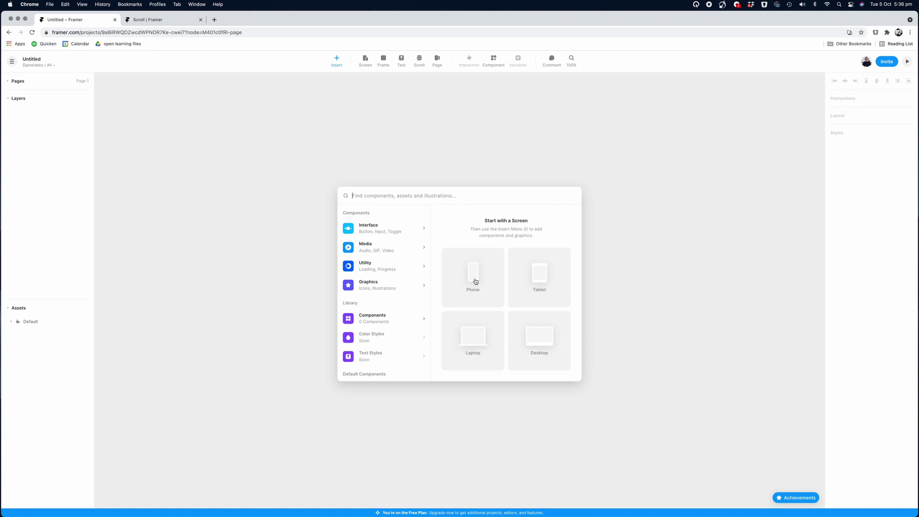
drag(475, 281, 544, 276)
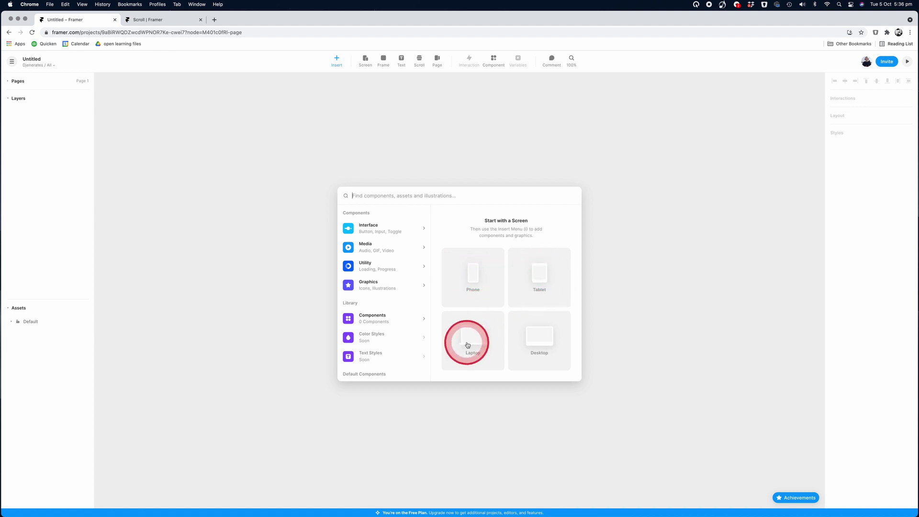
drag(536, 339, 536, 339)
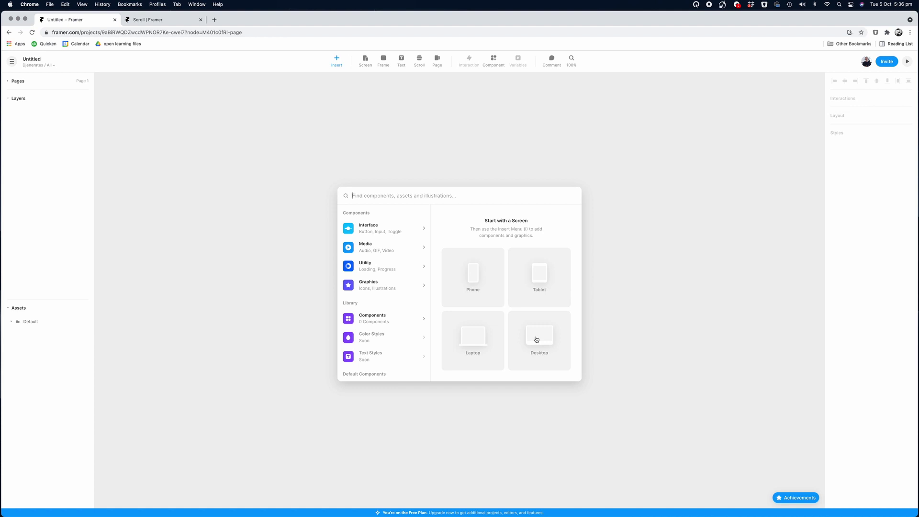
click(536, 339)
click(471, 270)
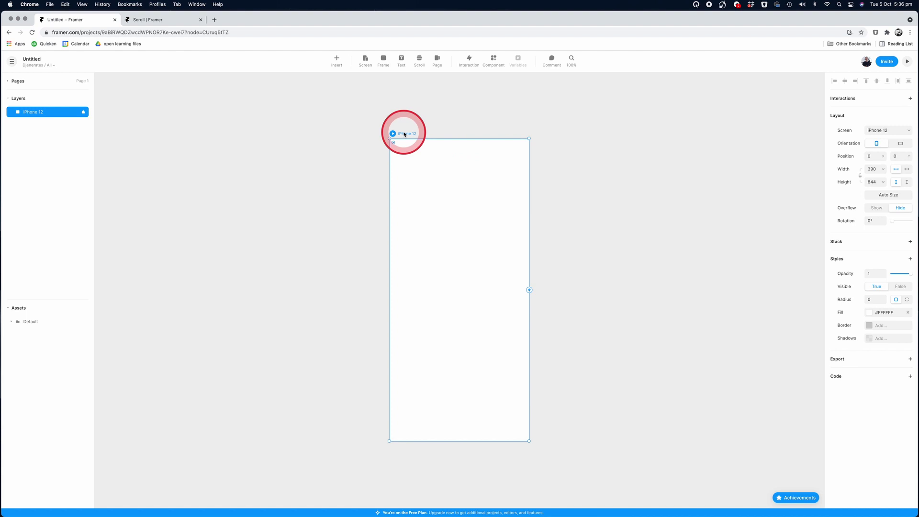
click(889, 131)
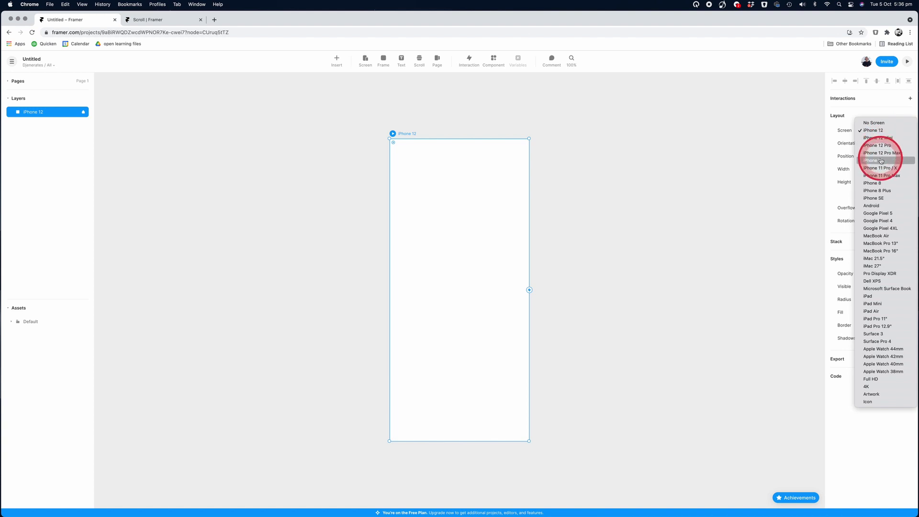
click(875, 221)
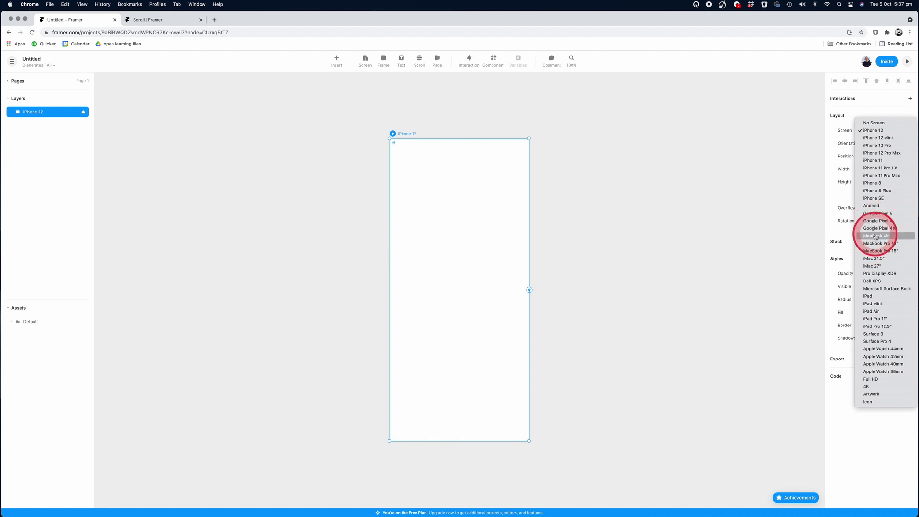
drag(875, 236, 873, 351)
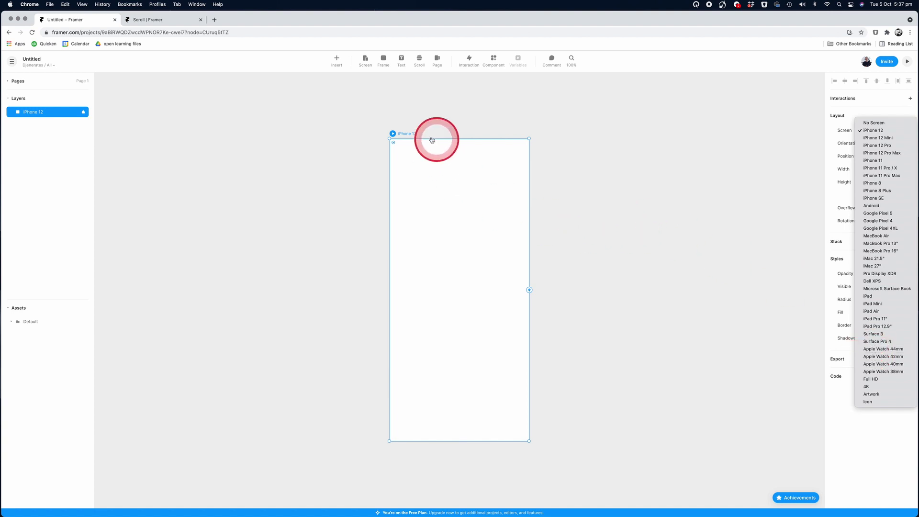
click(412, 139)
click(430, 169)
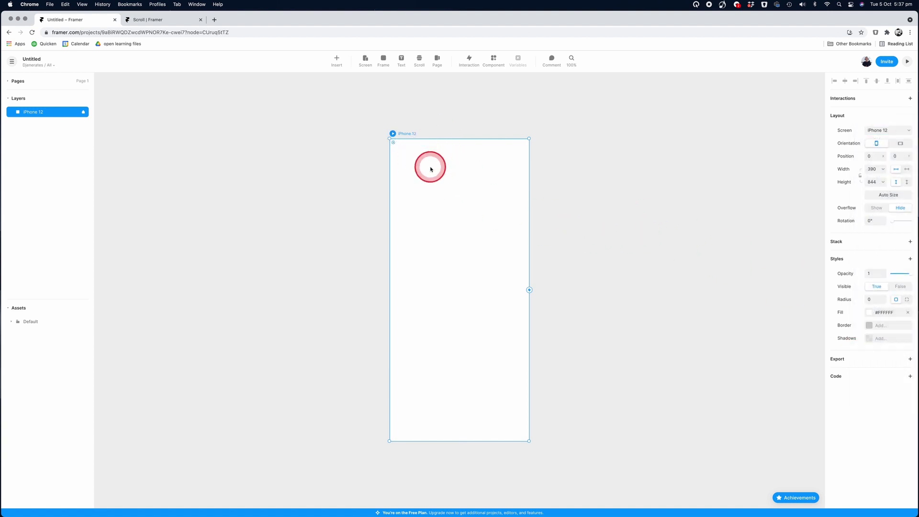
Set the phone screen's solid fill color to #000000.
click(869, 316)
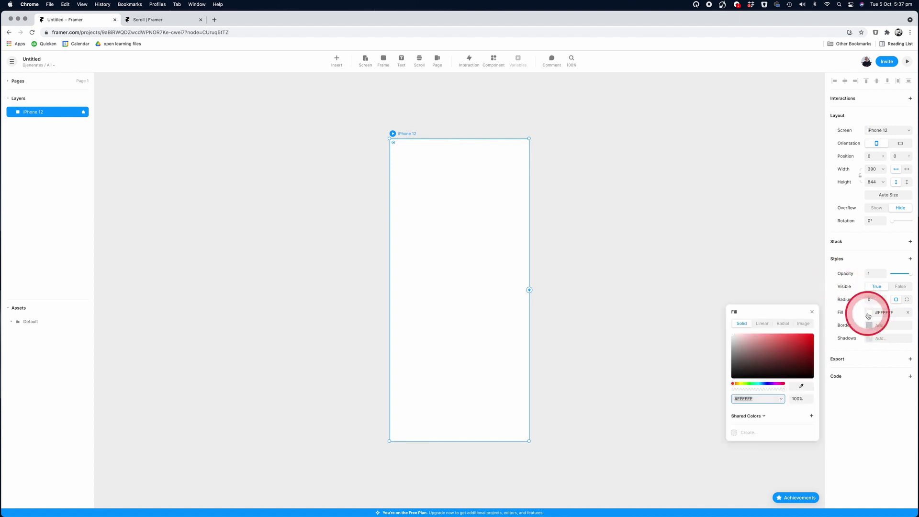
click(741, 399)
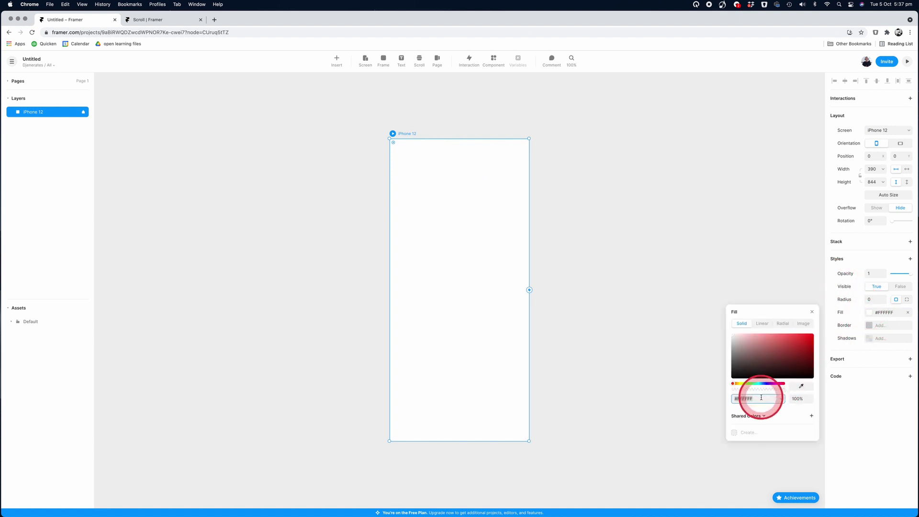
double_click(740, 400)
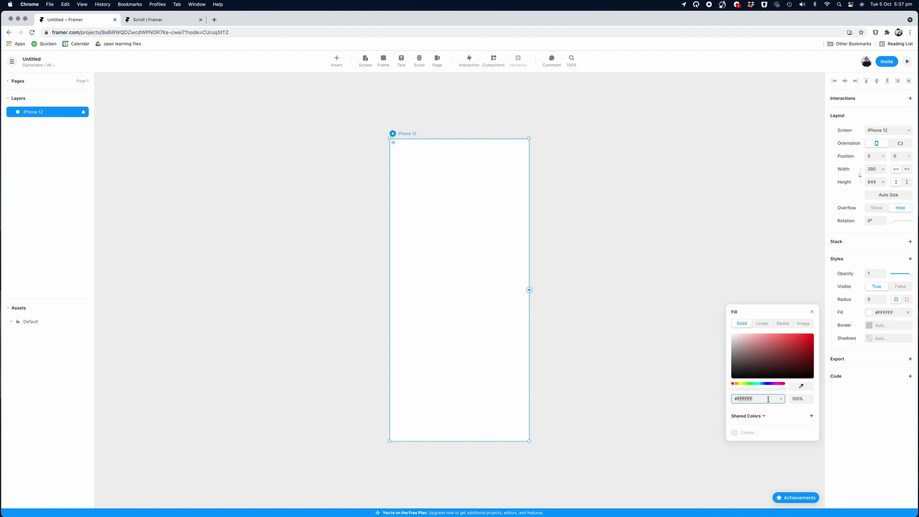
key(Return)
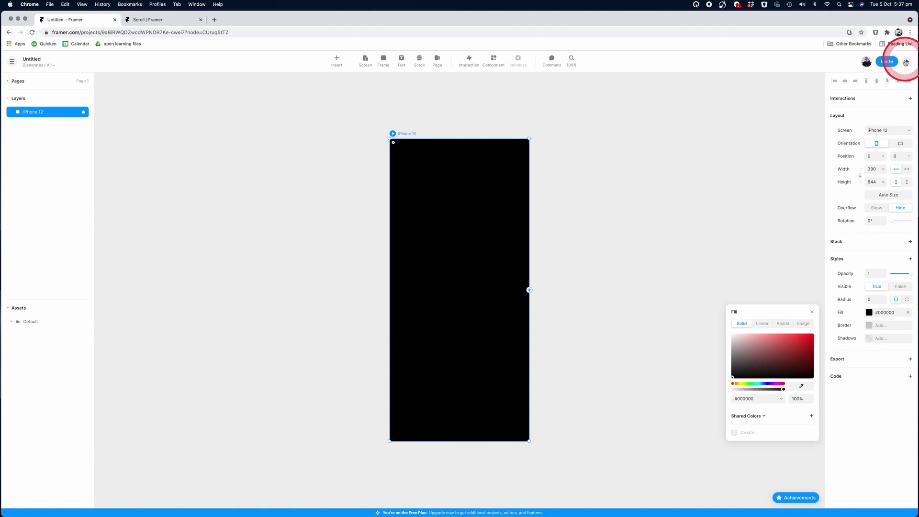
Preview the phone screen with the Dark theme and the device in portrait orientation.
click(394, 134)
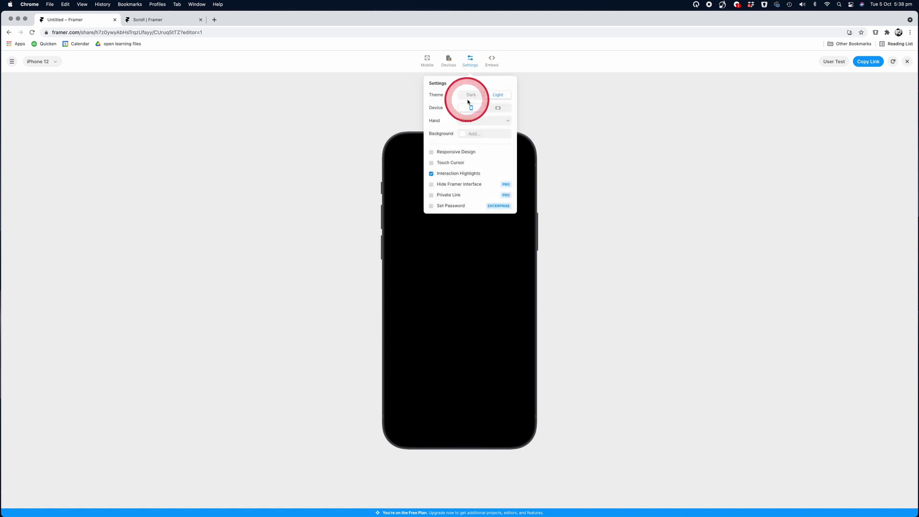
click(471, 96)
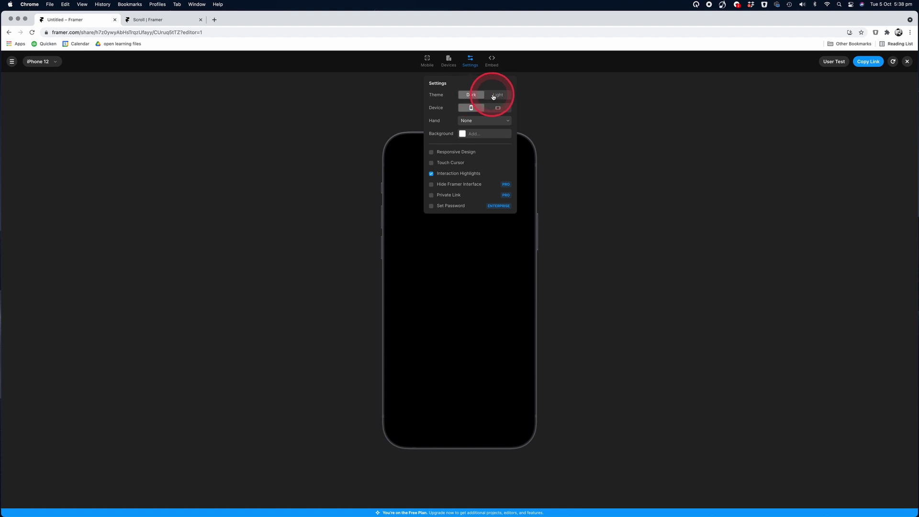
click(497, 95)
click(470, 96)
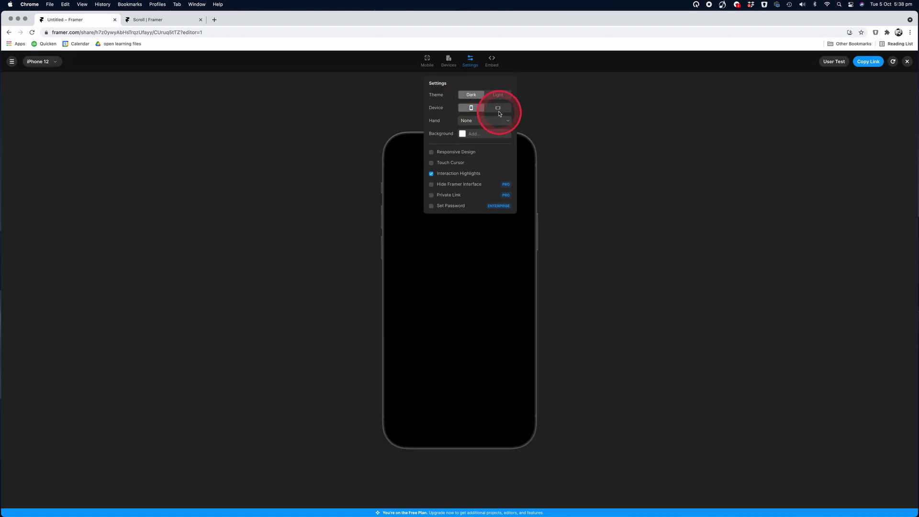
click(497, 109)
click(470, 108)
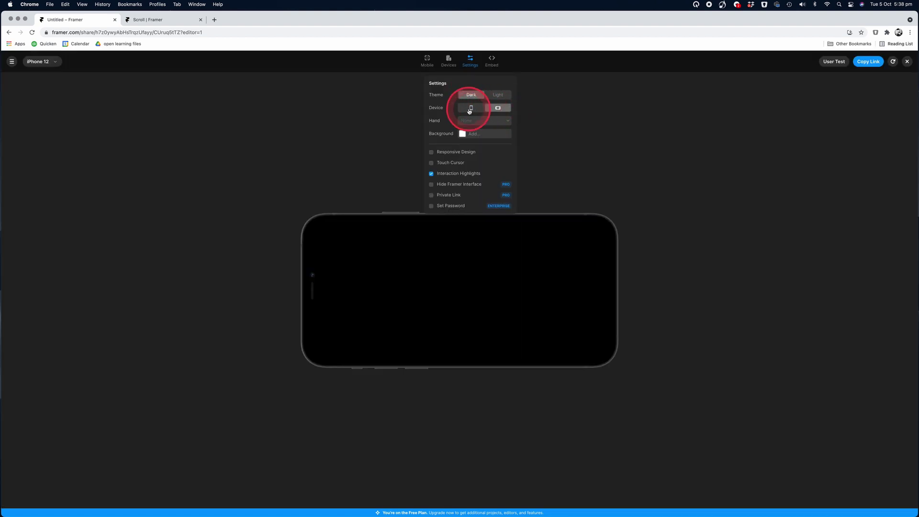
Set the preview's hand to Model 2 and its background to solid #000000.
click(496, 121)
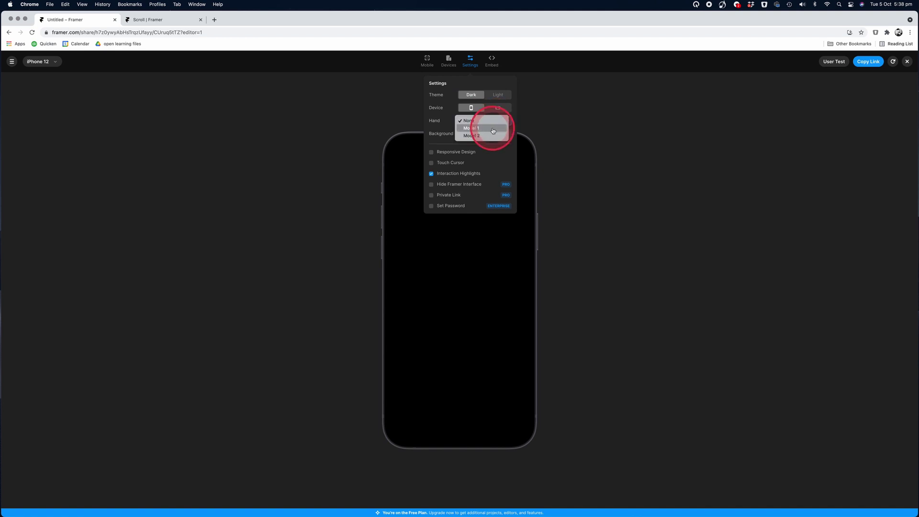
click(493, 135)
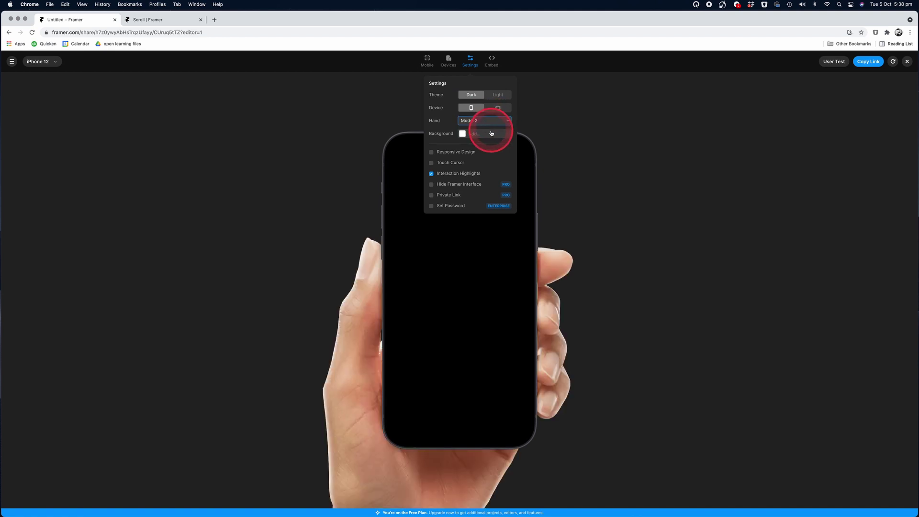
click(491, 134)
click(495, 119)
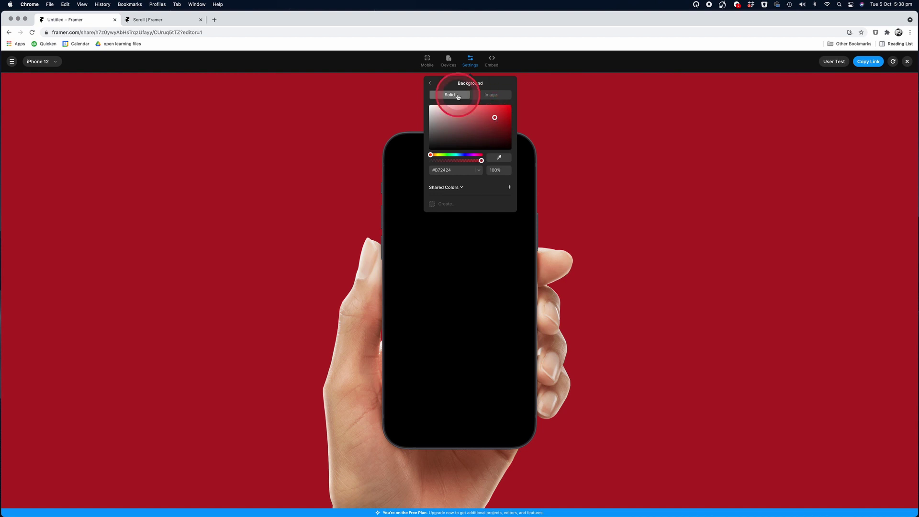
click(430, 83)
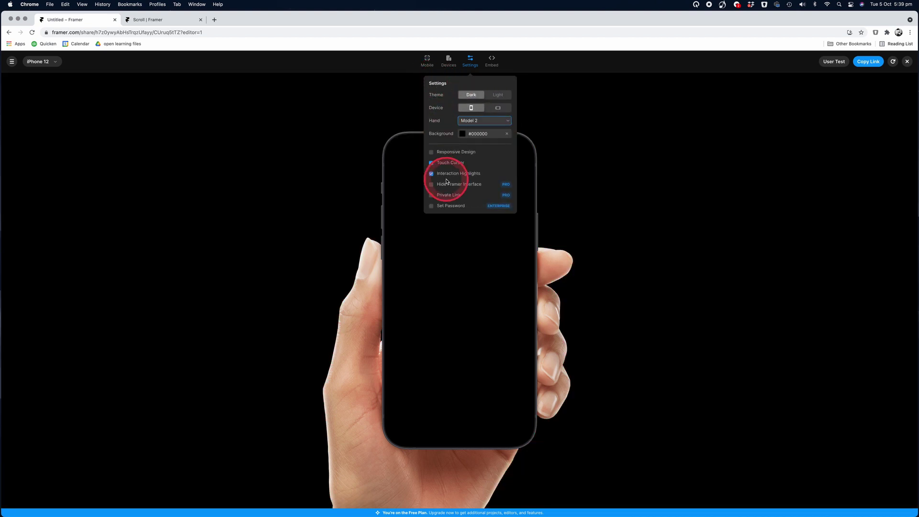
Enable the Touch Cursor option for the preview.
click(432, 163)
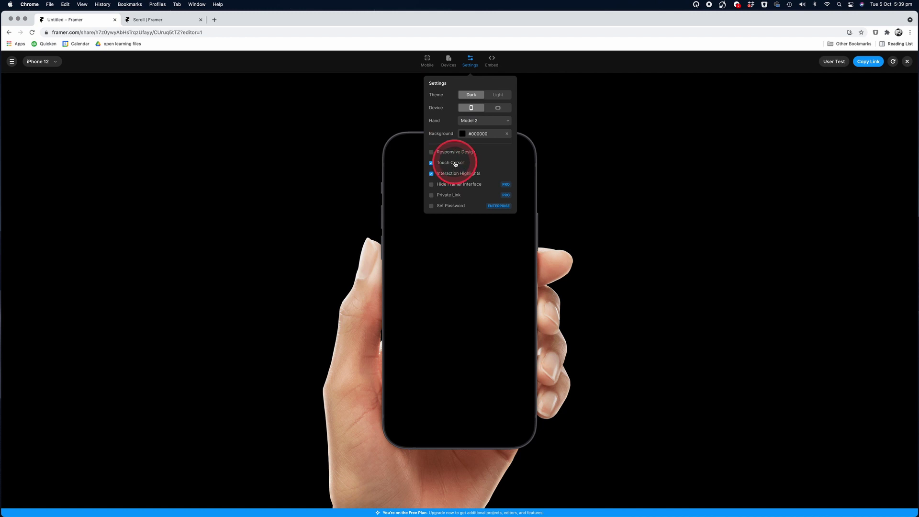
click(450, 164)
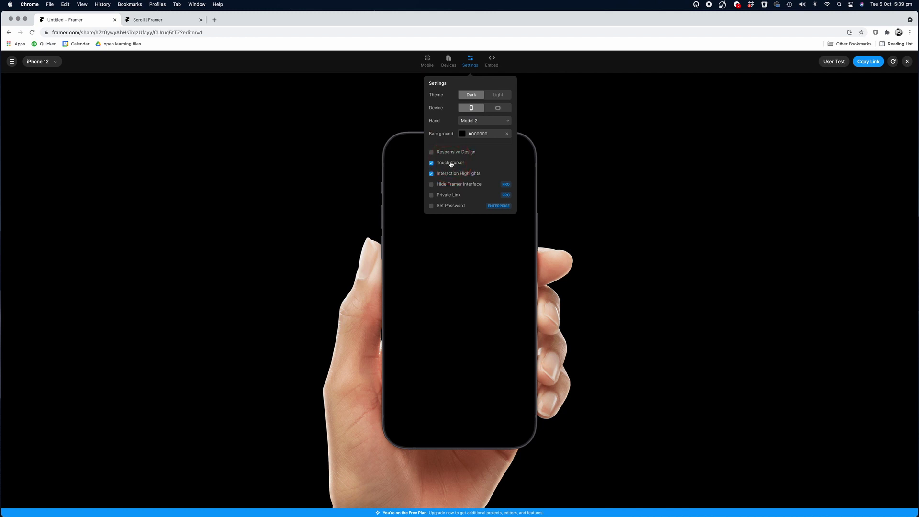
Insert a Loading Indicator utility component, place it mid-screen on the iPhone 12 screen and enlarge it to about 117 by 103.
scroll(565, 225, right, 3)
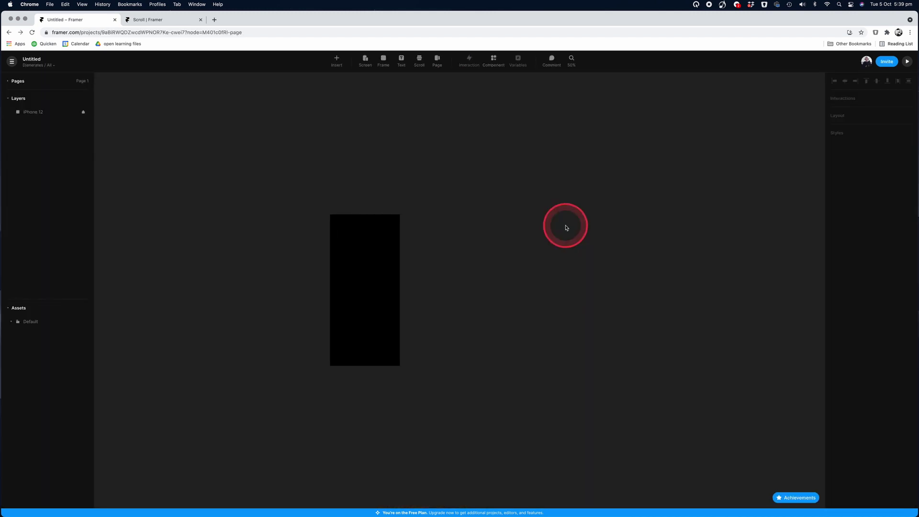
scroll(565, 225, down, 3)
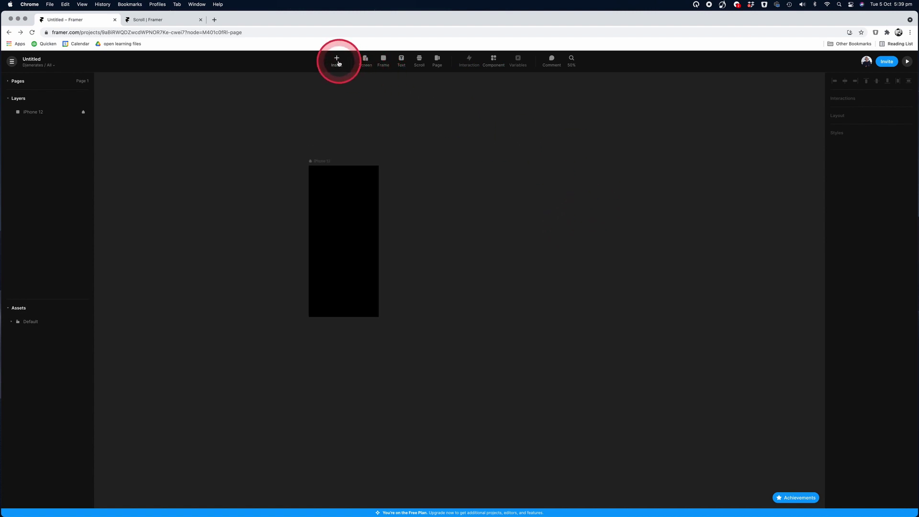
click(337, 62)
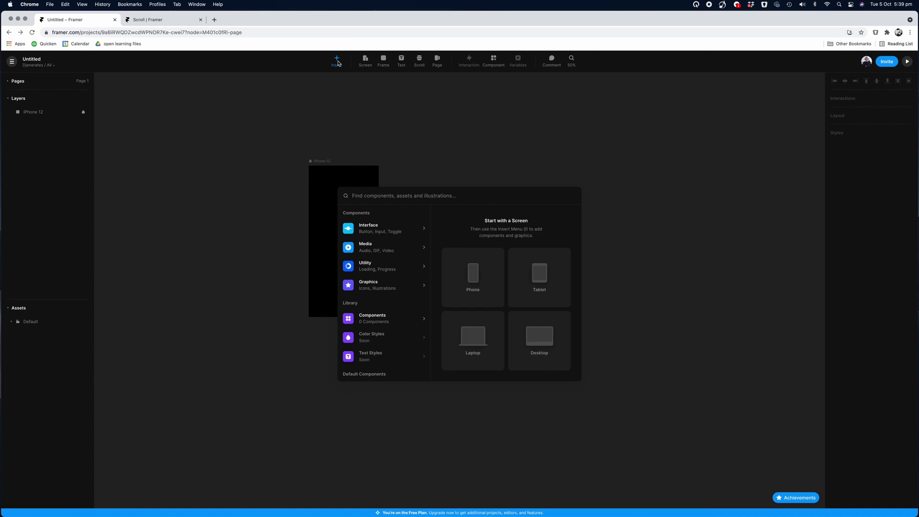
click(352, 269)
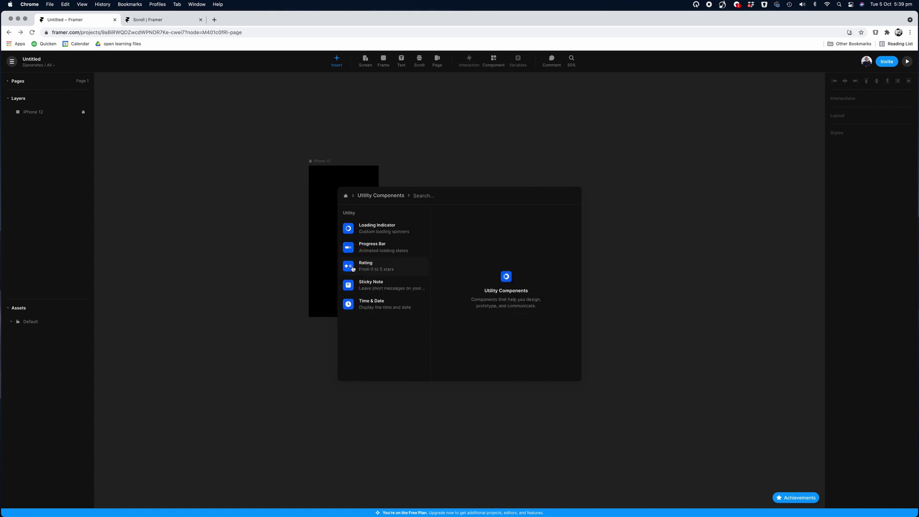
click(353, 231)
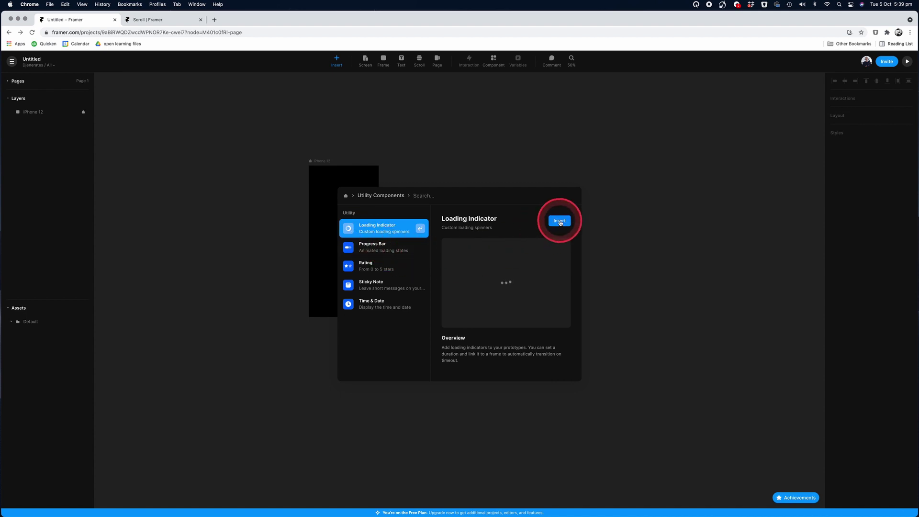
click(560, 223)
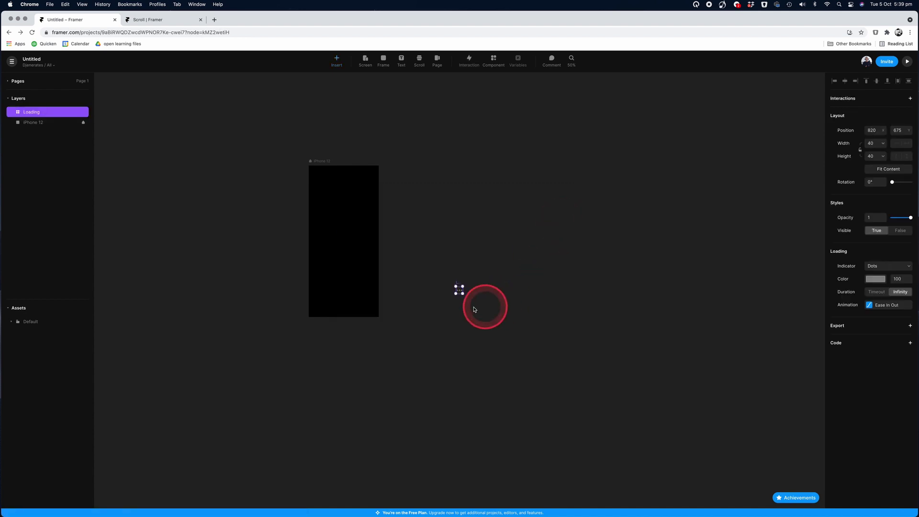
drag(458, 289, 343, 241)
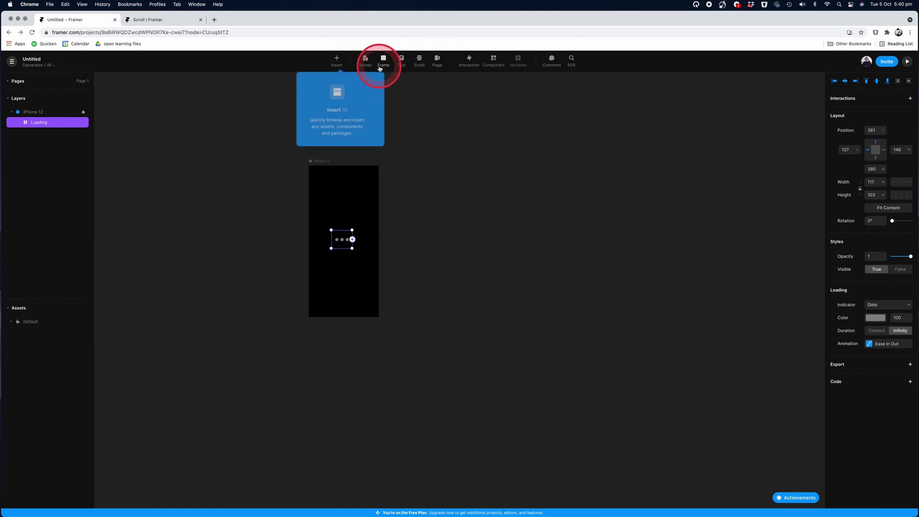
Add a text layer reading "Folio" above the loading dots on the phone screen.
click(401, 60)
click(328, 204)
text(Folio)
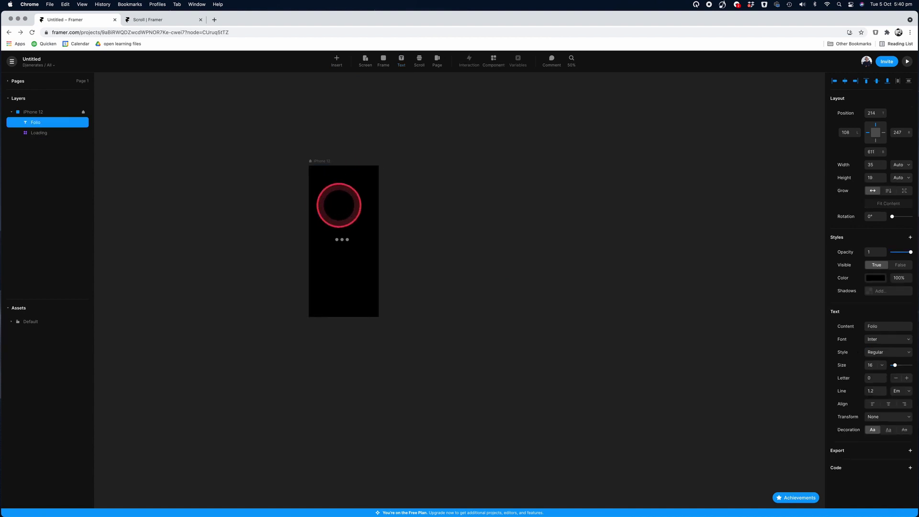
key(super+a)
Set the Folio text color to #FFFFFF.
click(878, 280)
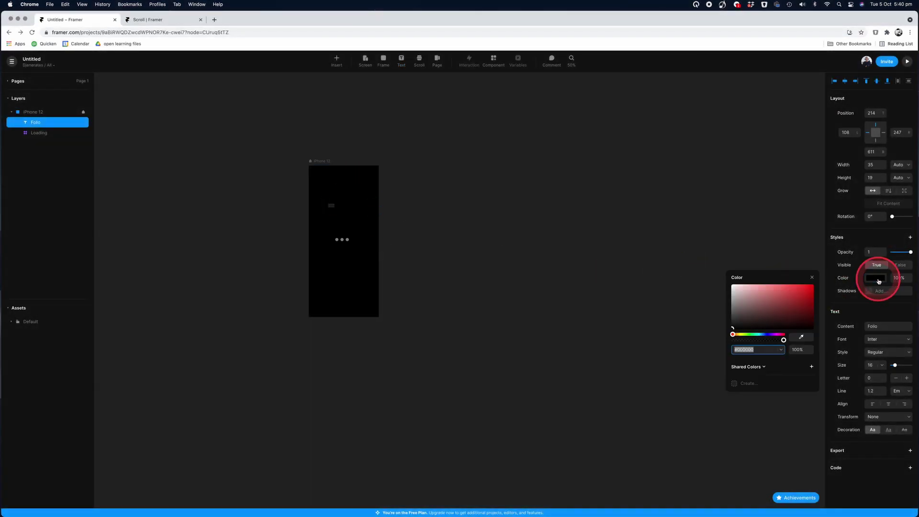
click(744, 350)
drag(738, 350, 778, 352)
text(FFFFFF)
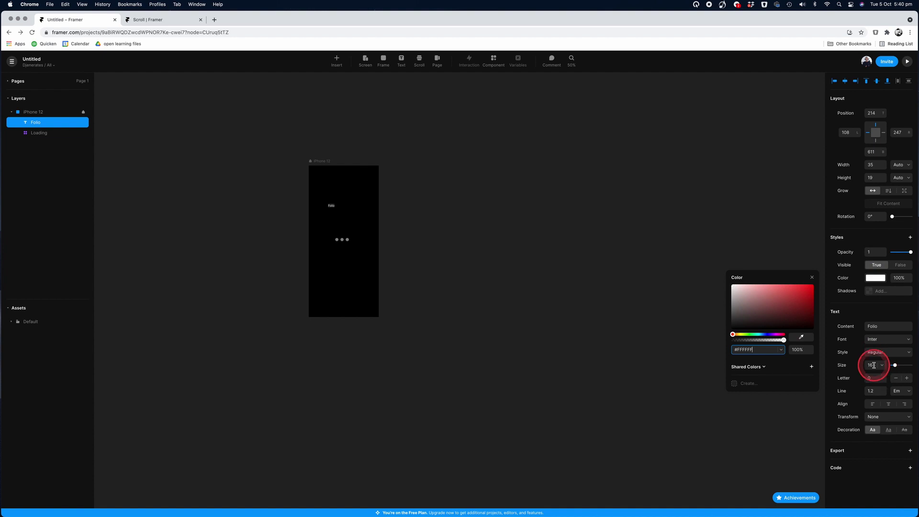
Set the Folio text size to 30 and center the text above the loading dots.
click(856, 366)
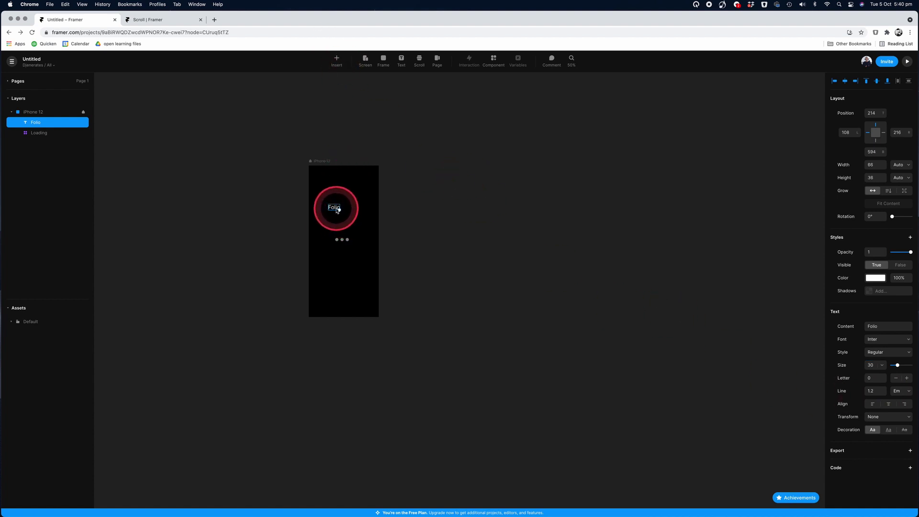
click(338, 210)
drag(339, 211, 343, 232)
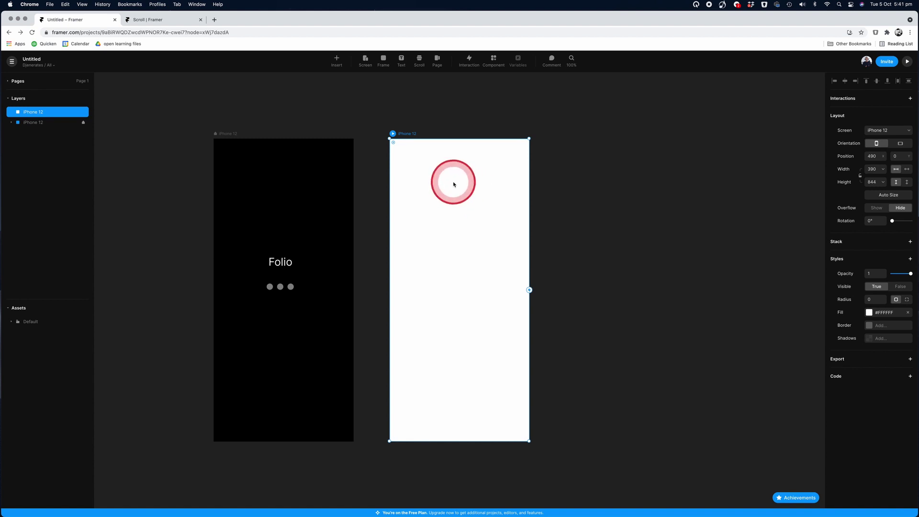
Set the second iPhone 12 screen's solid fill to #000000 and shift the screen to a horizontal position of about 493.
click(869, 313)
click(739, 398)
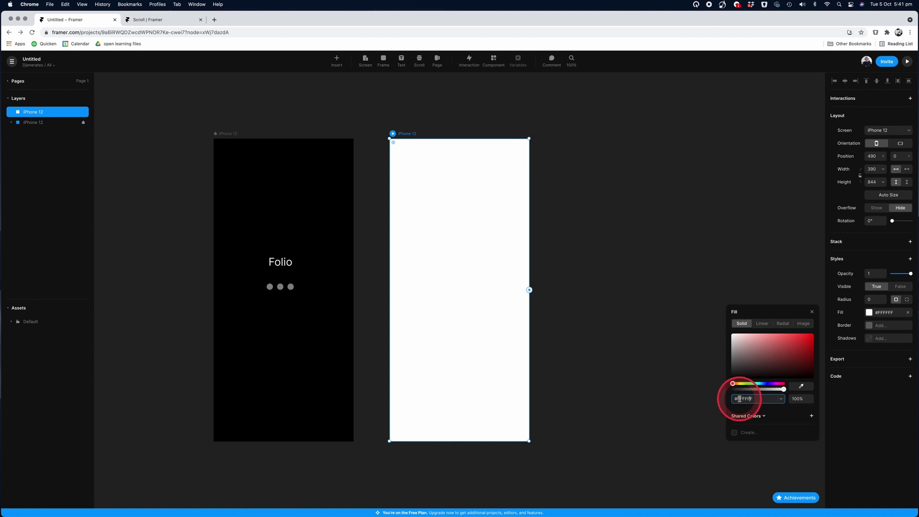
drag(739, 399, 760, 400)
text(0)
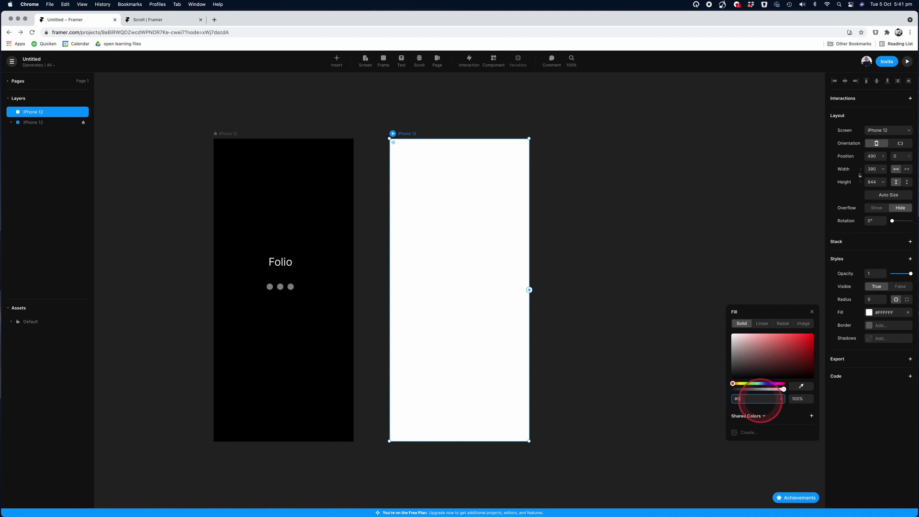
text(00000)
key(Return)
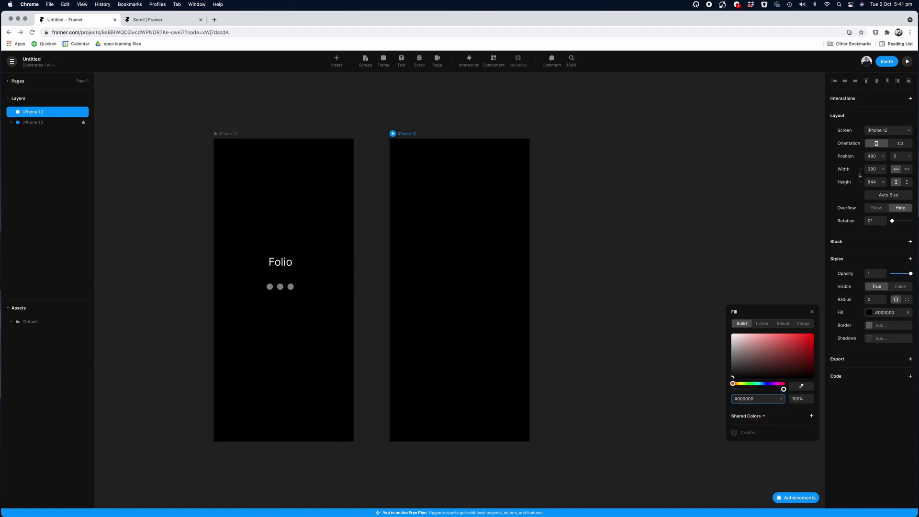
drag(465, 186, 468, 182)
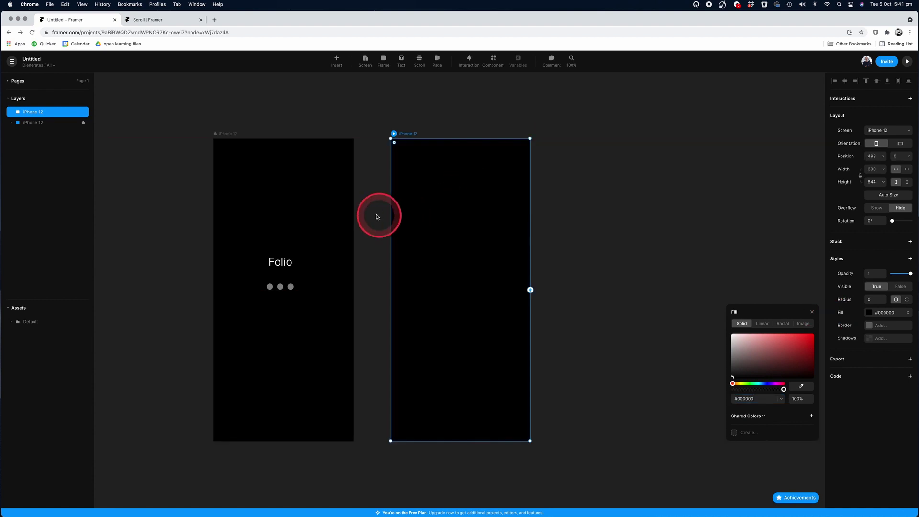
Move the Folio text down slightly, closer to the loading dots.
click(235, 148)
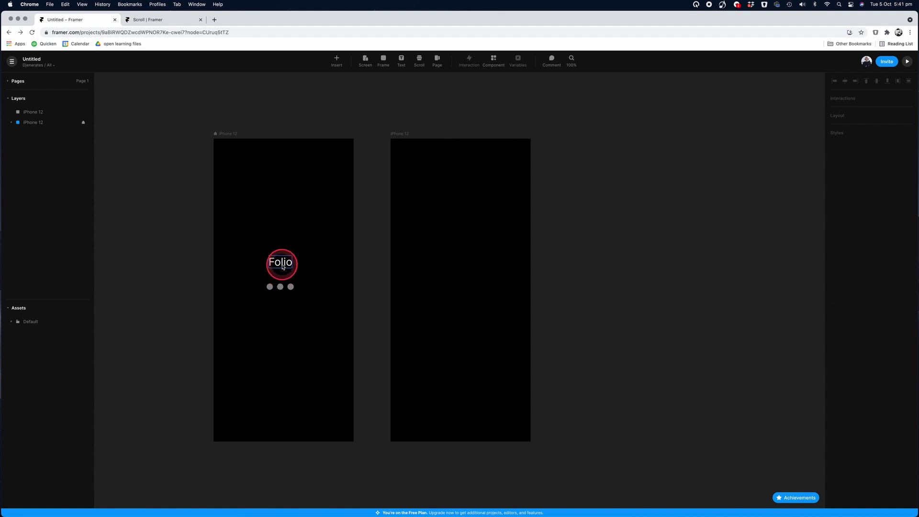
drag(283, 266, 282, 272)
click(340, 211)
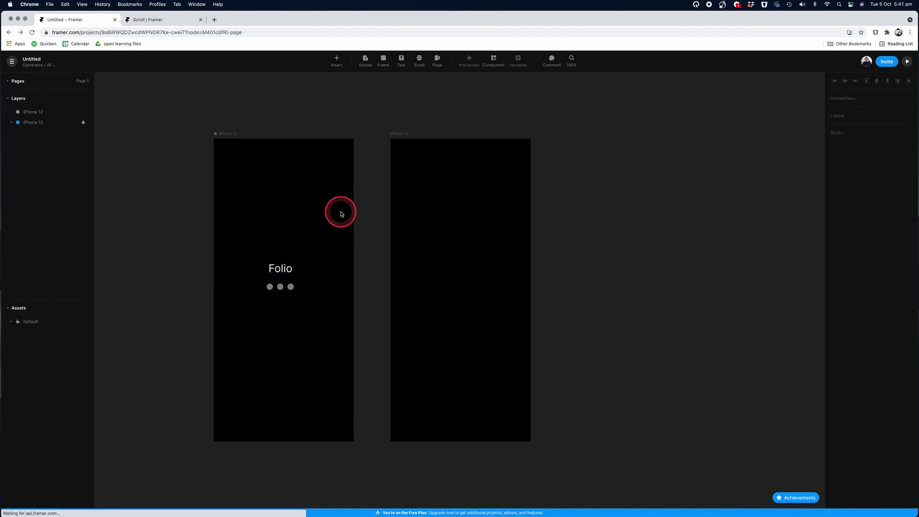
Connect the first iPhone 12 screen to the second with a navigation interaction triggered on Appear.
click(234, 136)
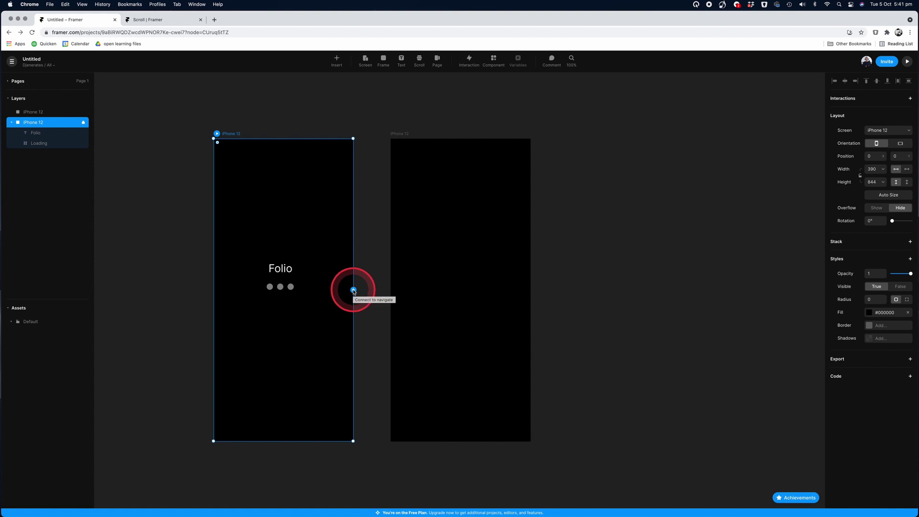
drag(353, 290, 399, 291)
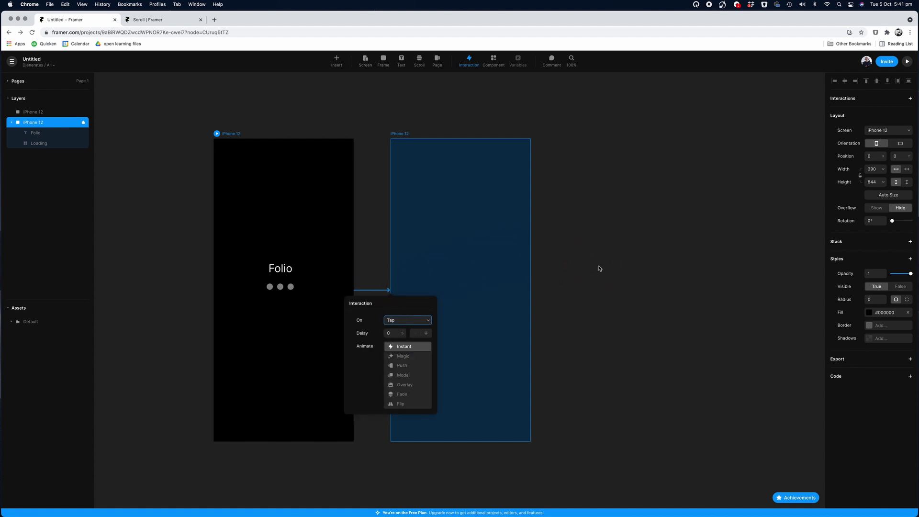
click(423, 323)
click(419, 337)
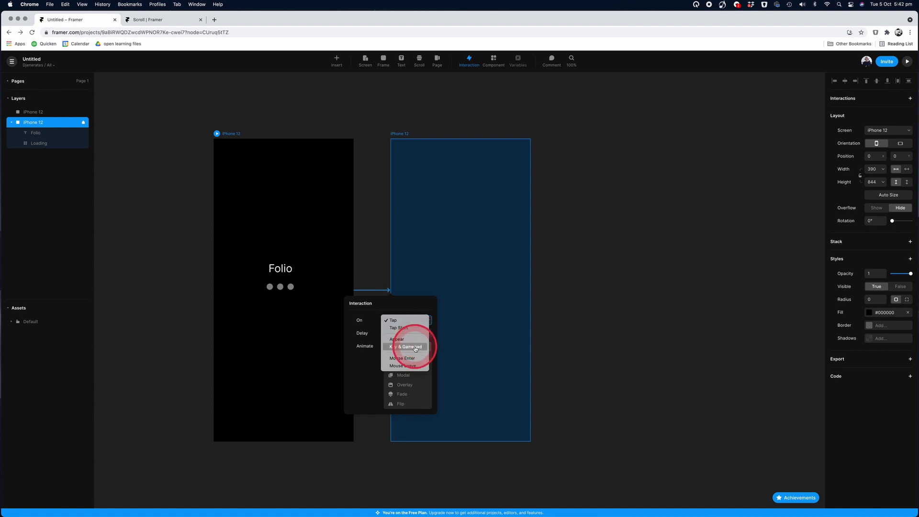
drag(413, 362, 404, 341)
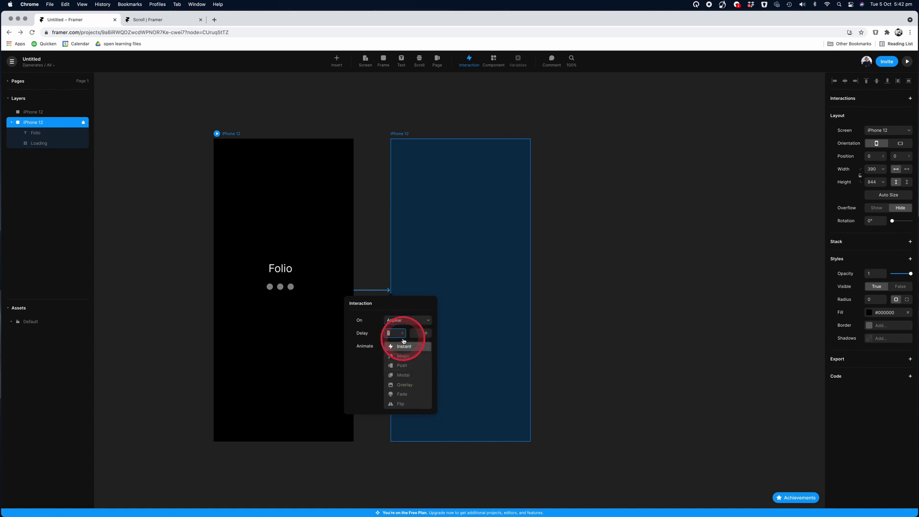
Set the Appear interaction's delay to 3.
click(550, 340)
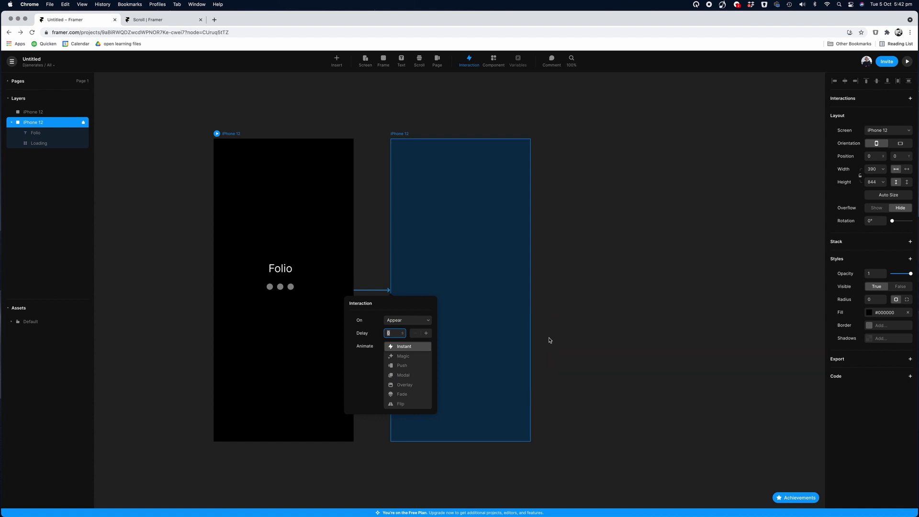
click(550, 340)
click(393, 333)
drag(394, 333, 593, 334)
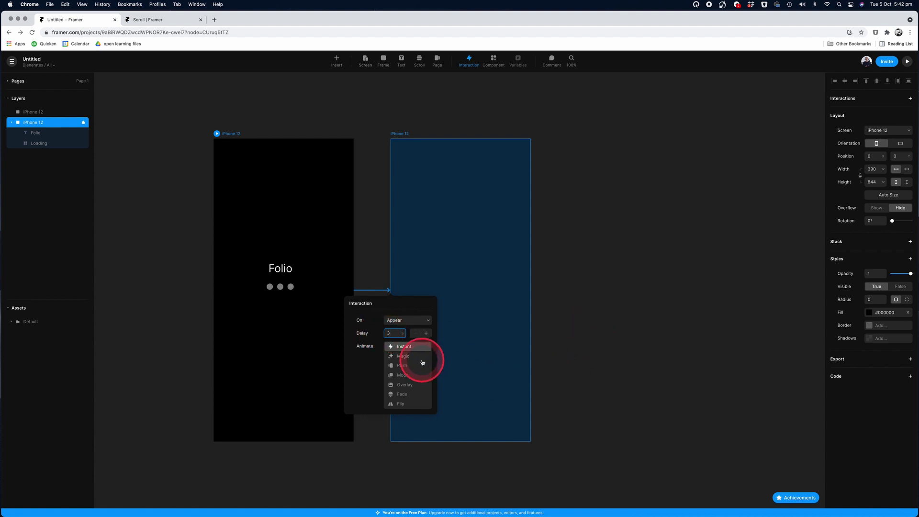
Animate the screen transition with Push, using the Ease type with an Ease In Out curve.
mouse_move(415, 359)
mouse_down()
mouse_move(408, 400)
mouse_move(408, 352)
mouse_move(400, 350)
mouse_up()
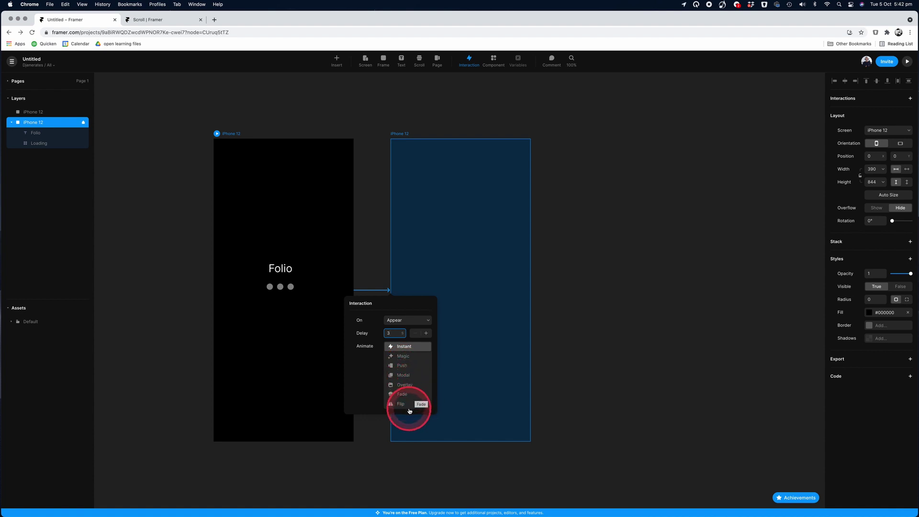
click(402, 368)
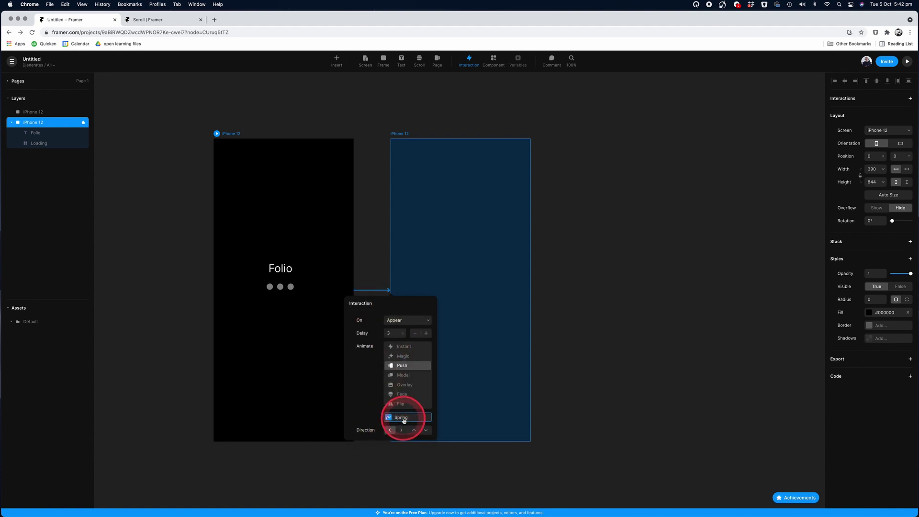
click(403, 418)
click(396, 319)
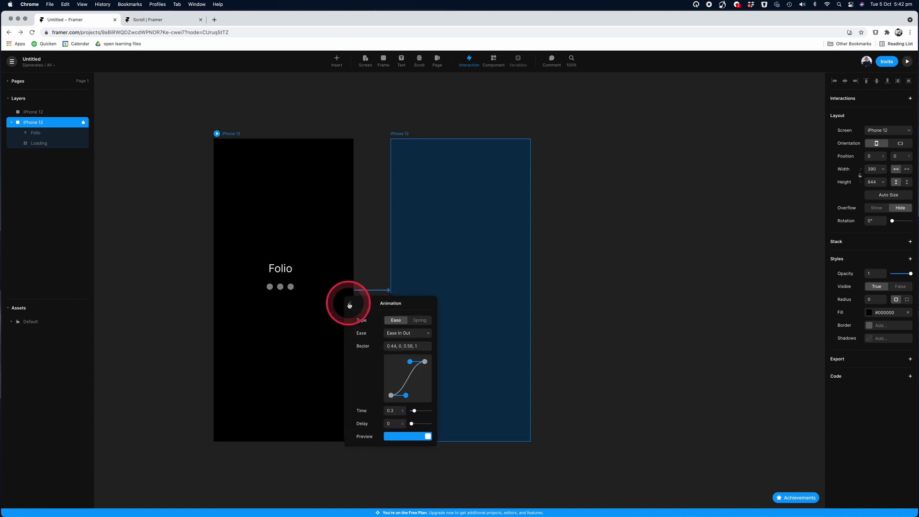
click(350, 303)
Set the Push transition's direction to the right and close the interaction settings.
click(410, 430)
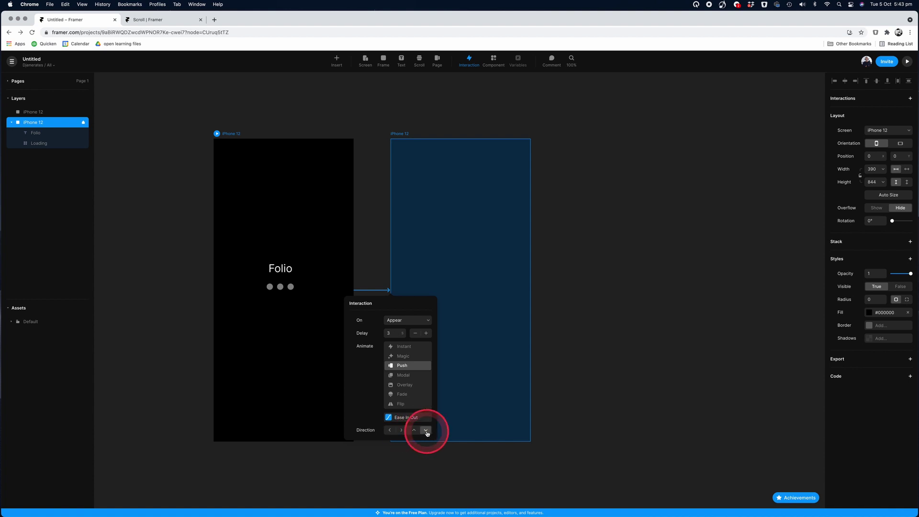
click(390, 431)
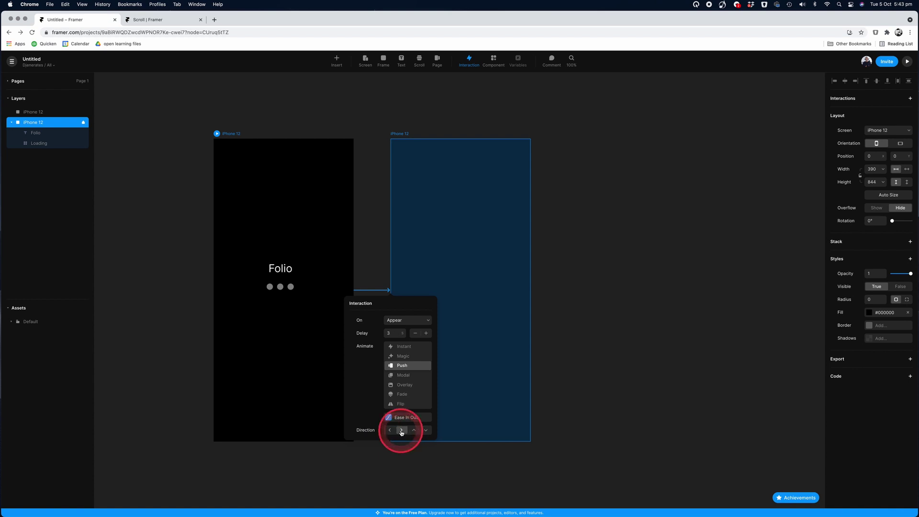
click(628, 295)
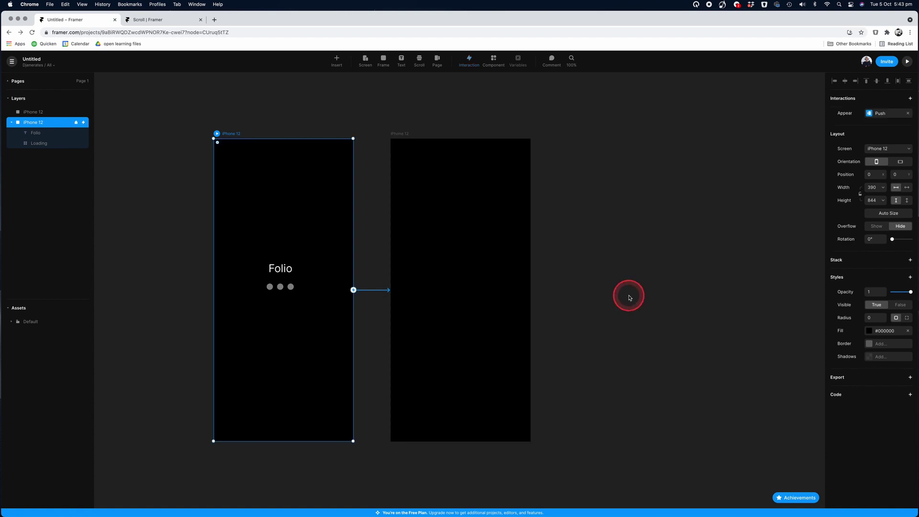
Preview the prototype from the first screen to check its timed transition, and return to the canvas.
click(217, 134)
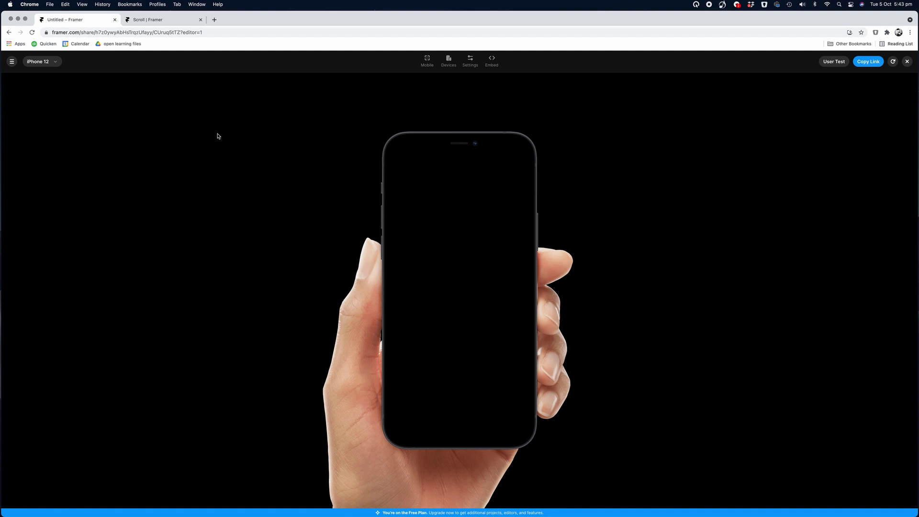
click(907, 61)
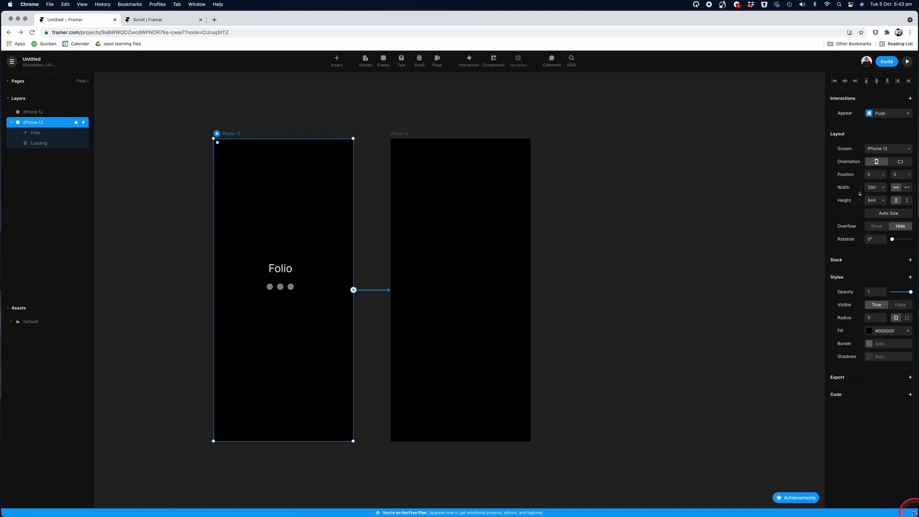
Shrink the browser window to uncover the desktop and open the Pictures folder in Finder.
drag(914, 513, 798, 493)
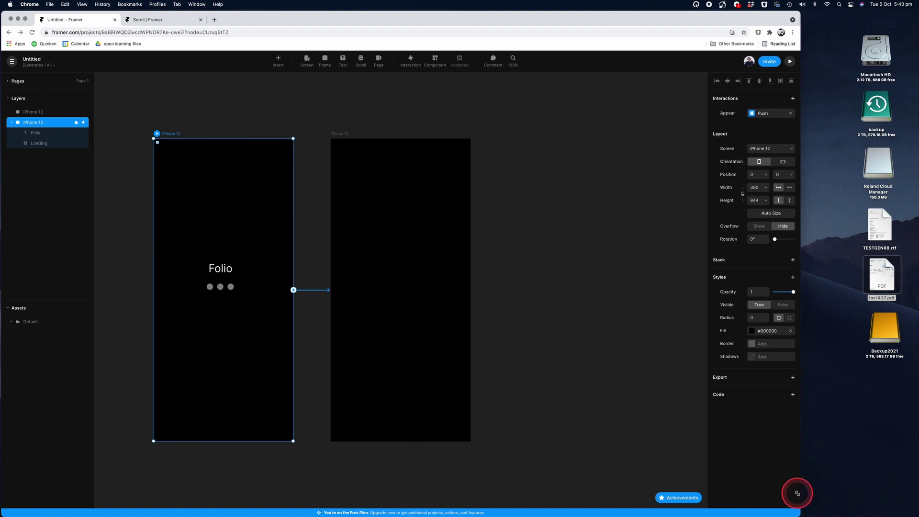
double_click(880, 49)
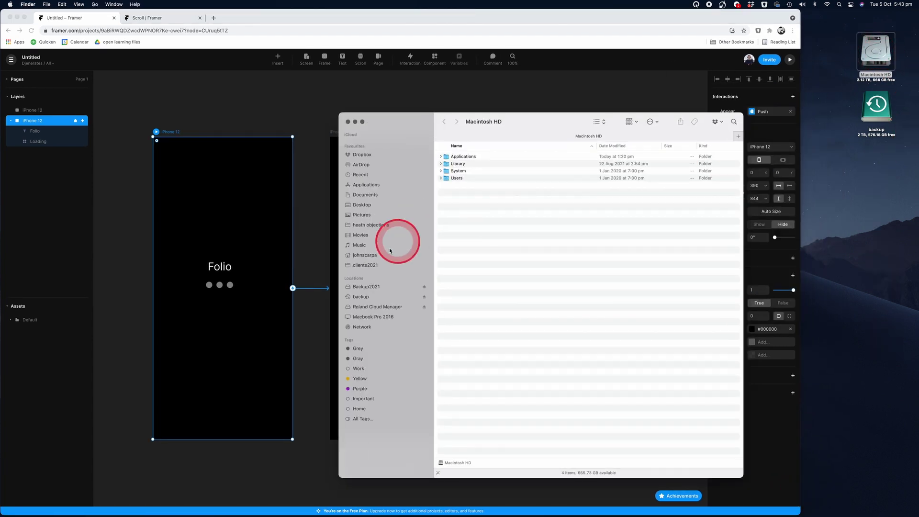
click(365, 216)
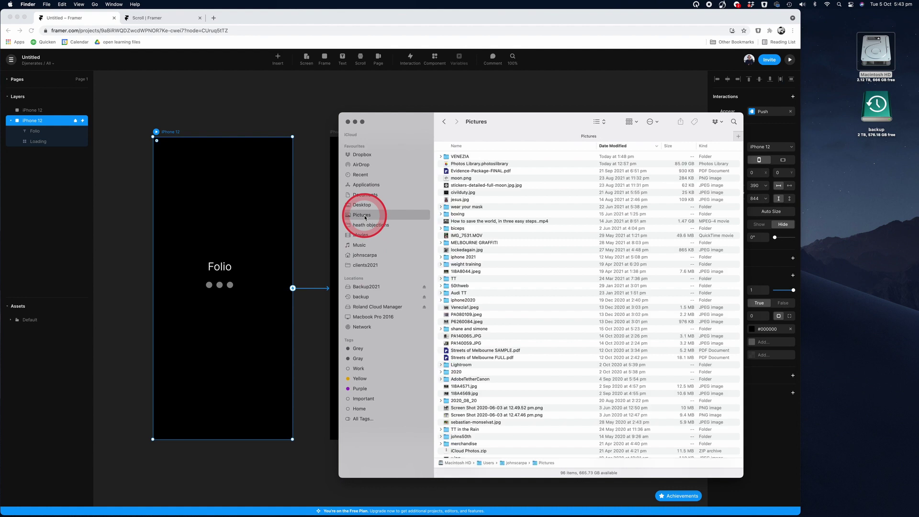
Open the web folder inside VENEZIA and move the Finder window aside to uncover the Framer canvas.
click(468, 158)
double_click(467, 158)
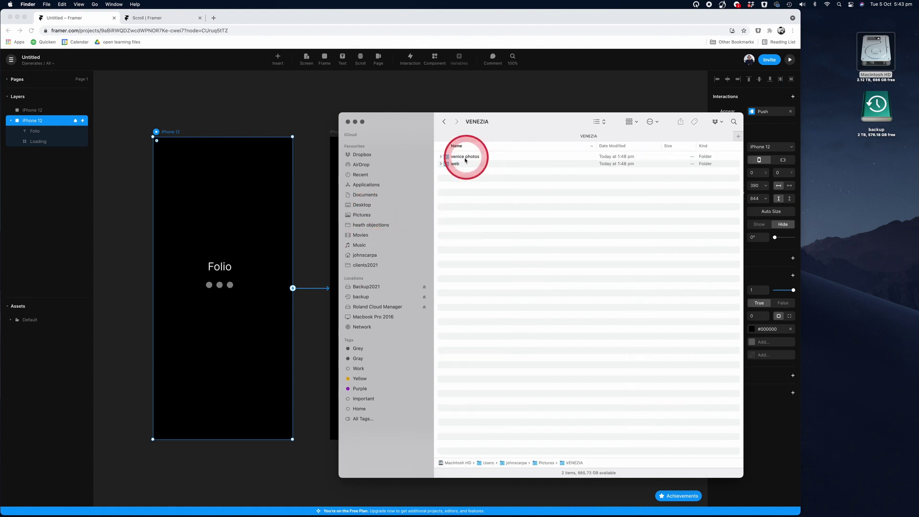
click(450, 164)
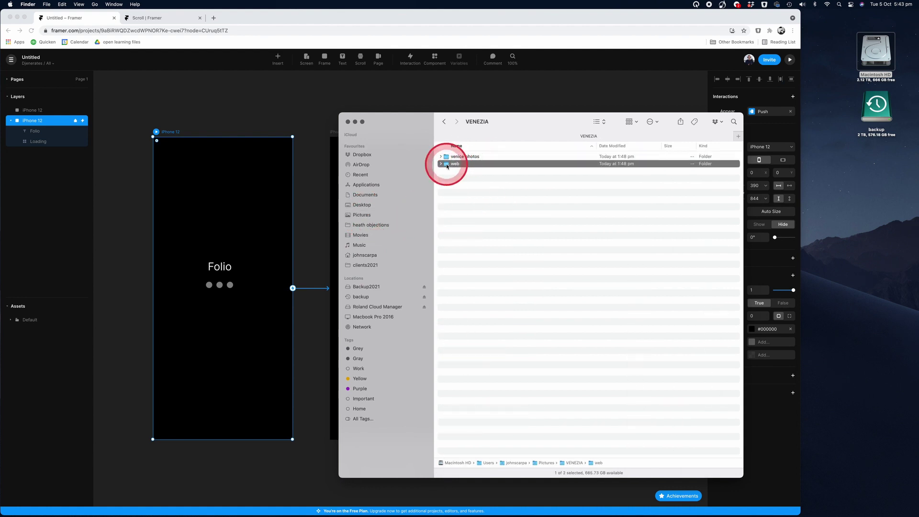
double_click(447, 165)
drag(405, 125, 643, 117)
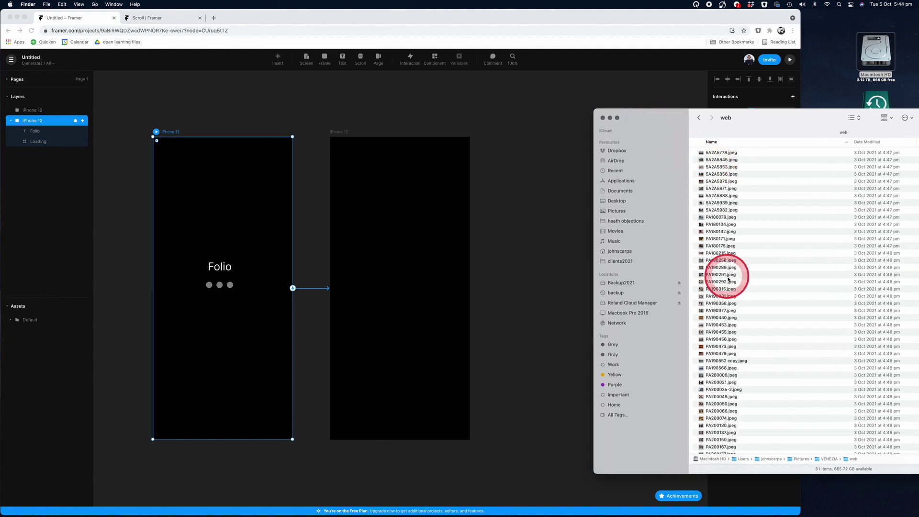
Import the ten photos from PA180215.jpeg through PA190440.jpeg onto the empty canvas beside the second screen.
click(719, 253)
shift+click(720, 318)
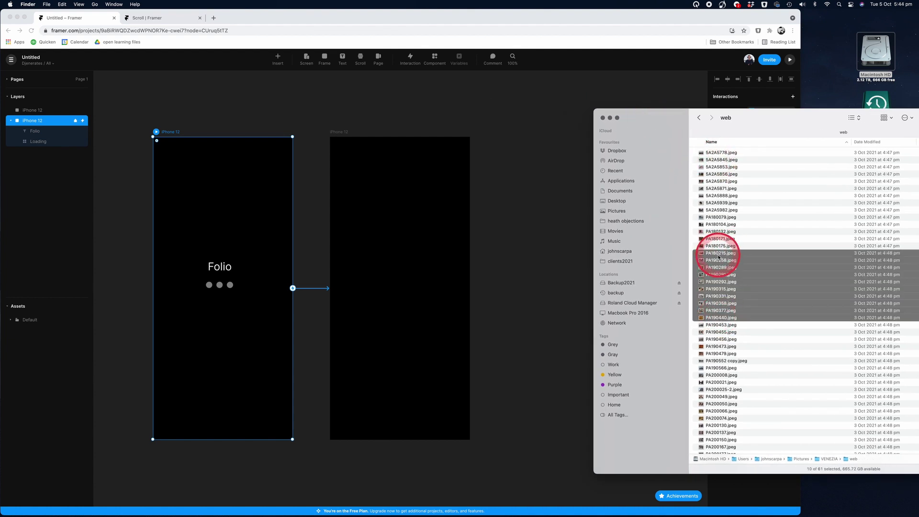
drag(718, 257, 531, 219)
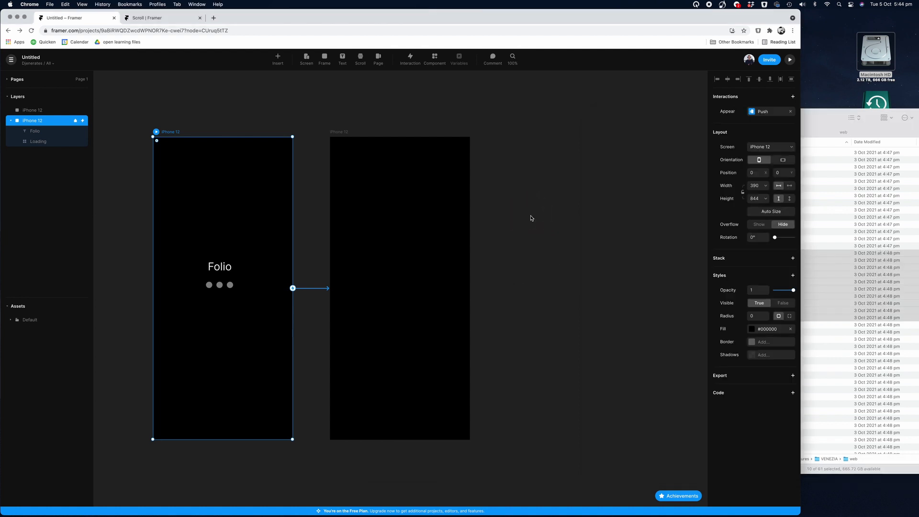
click(530, 216)
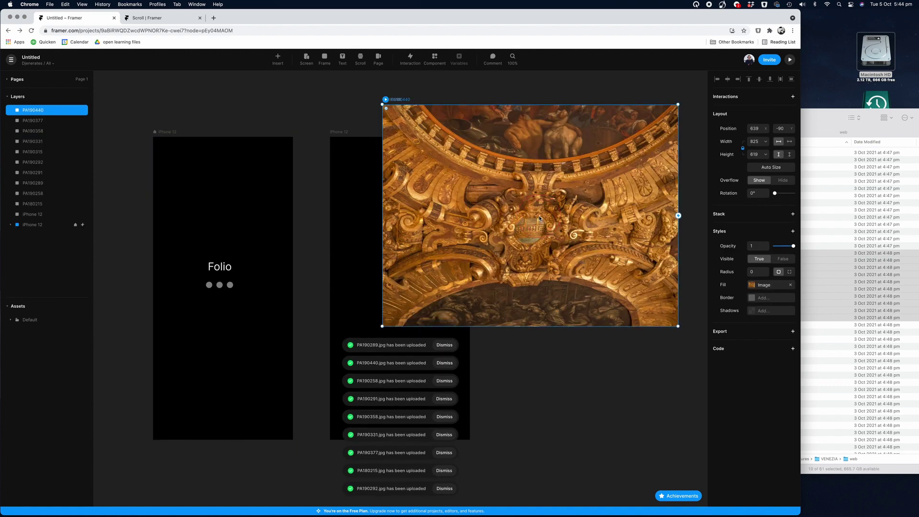
Spread the ten stacked photos into a vertical column on the canvas, well to the right of the phone screens.
key(super+minus)
key(super+minus)
key(super+minus)
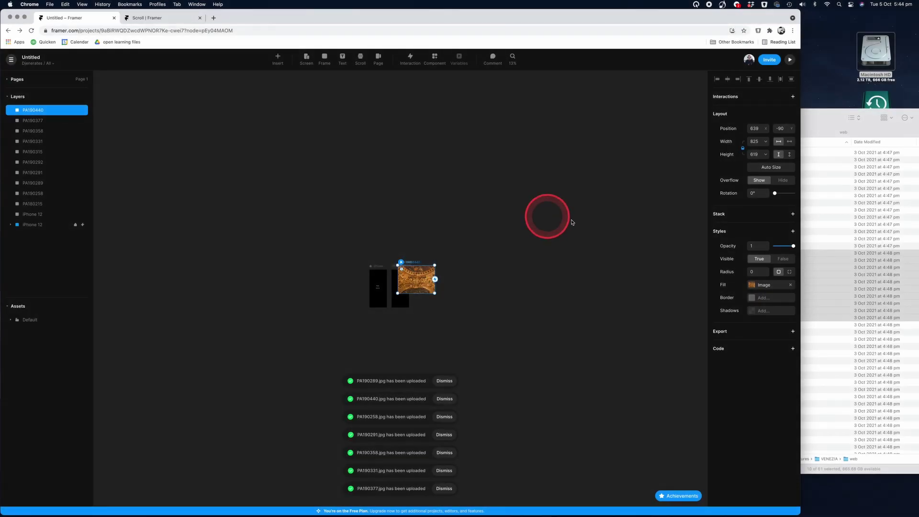
drag(416, 274, 523, 266)
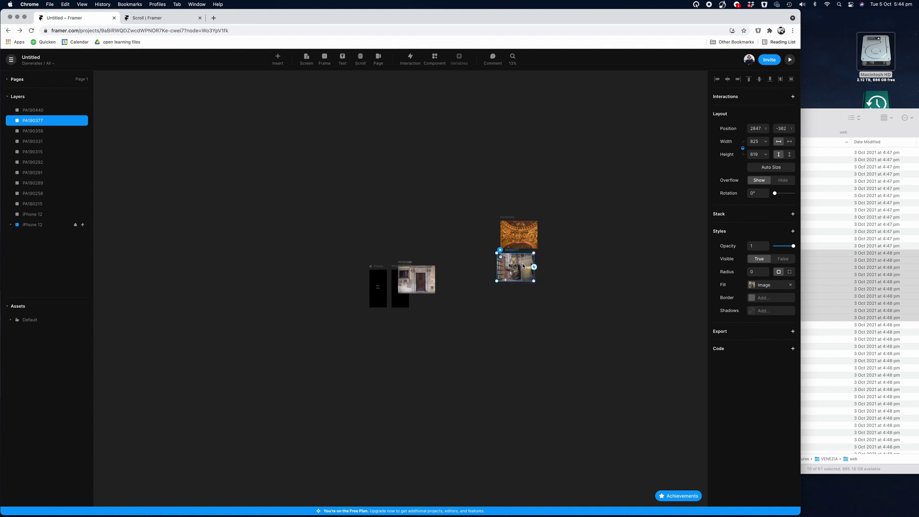
drag(421, 277, 521, 122)
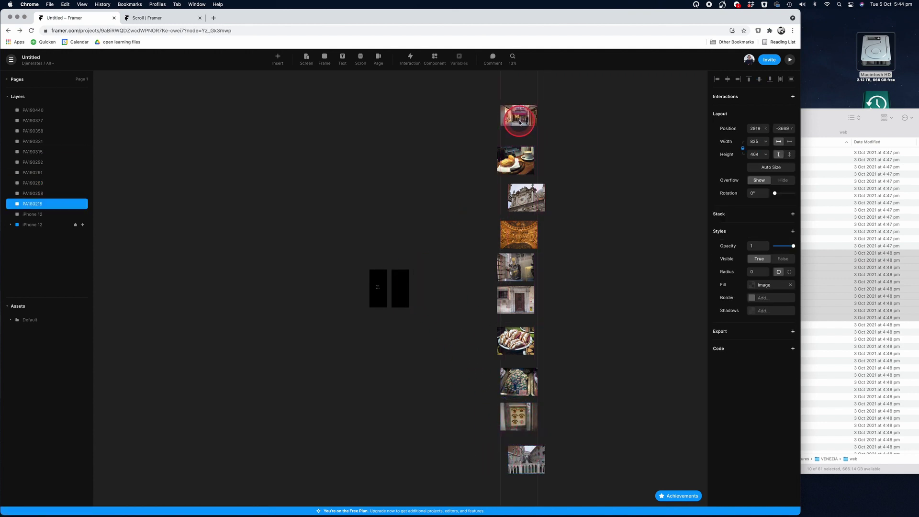
Select all ten photos and scale them down together to about 315 px wide.
drag(460, 118, 563, 461)
drag(530, 416, 513, 388)
drag(440, 328, 440, 328)
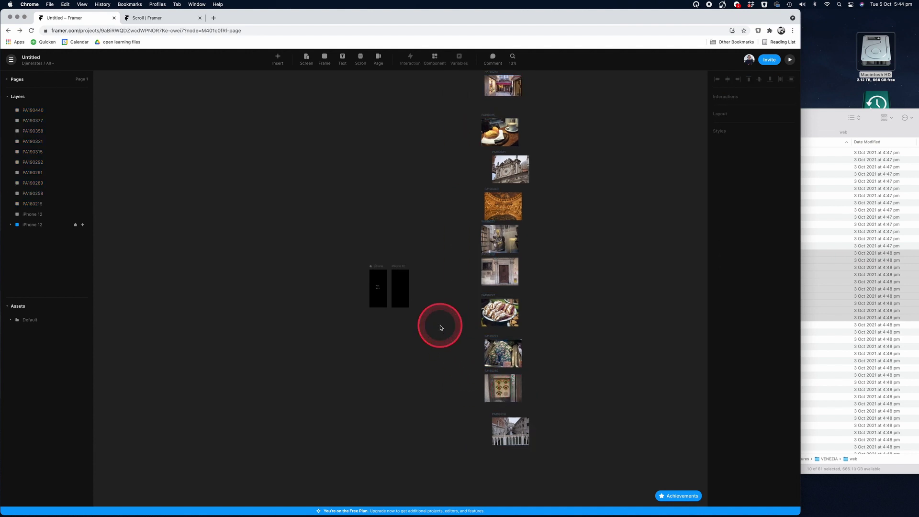
drag(580, 453, 551, 473)
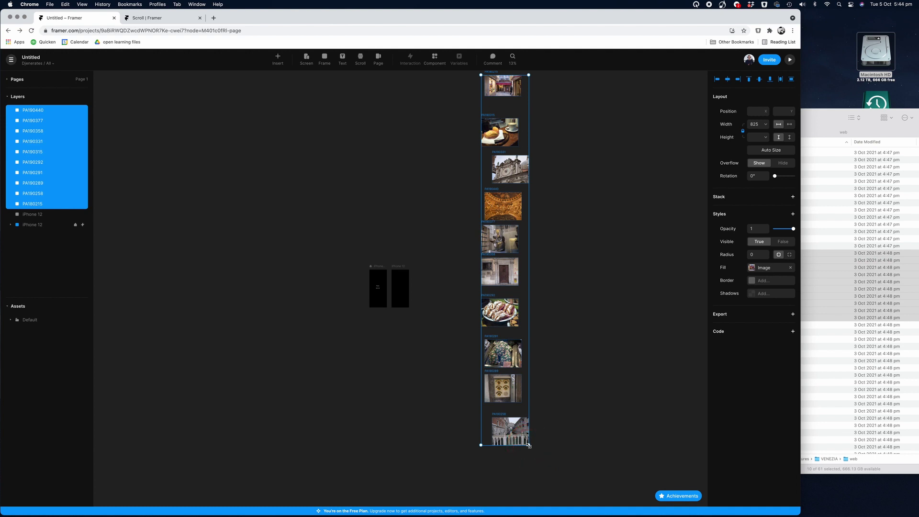
drag(528, 445, 465, 220)
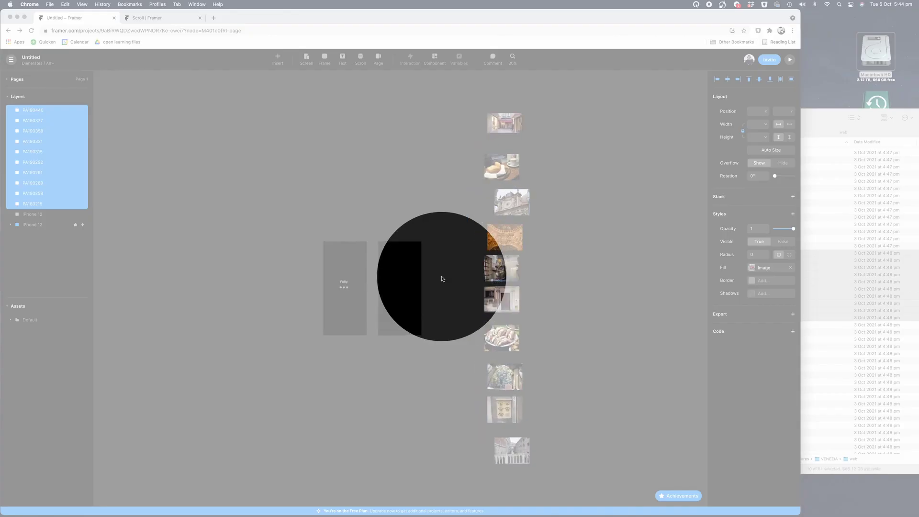
Move the scaled photo column close to the second iPhone 12 screen, leaving a gap between them.
key(super+equal)
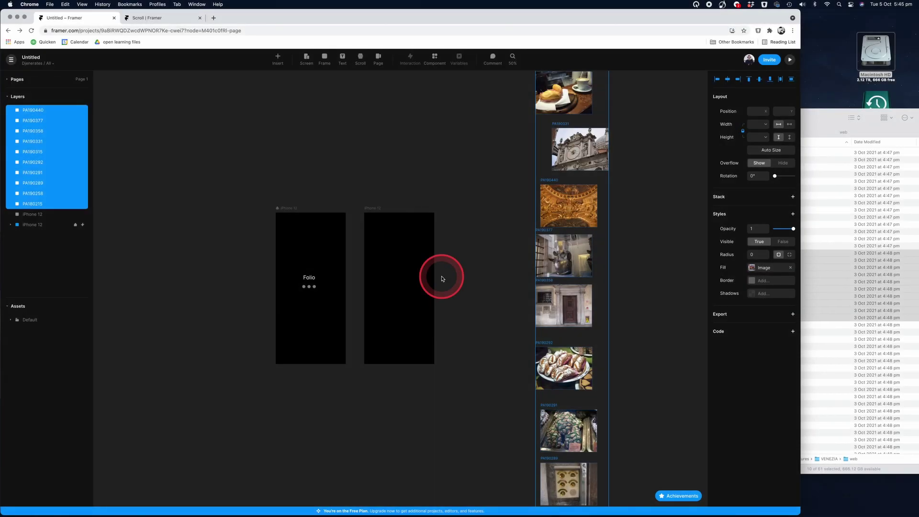
key(super+equal)
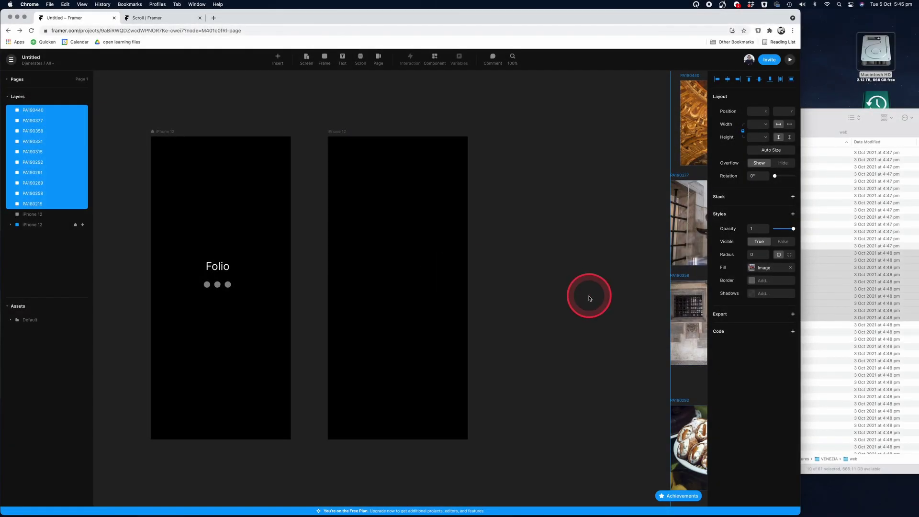
scroll(580, 297, right, 3)
scroll(580, 297, right, 3)
drag(610, 181, 400, 230)
scroll(400, 230, left, 4)
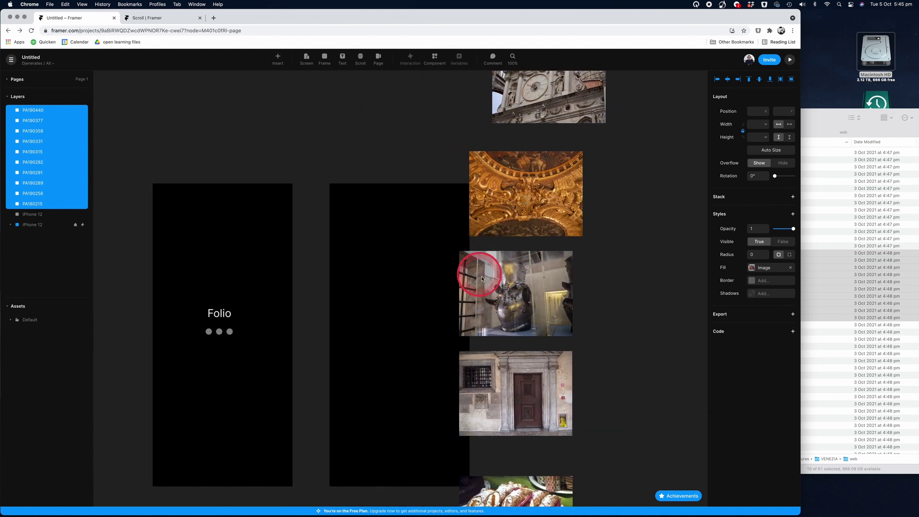
drag(482, 274, 558, 275)
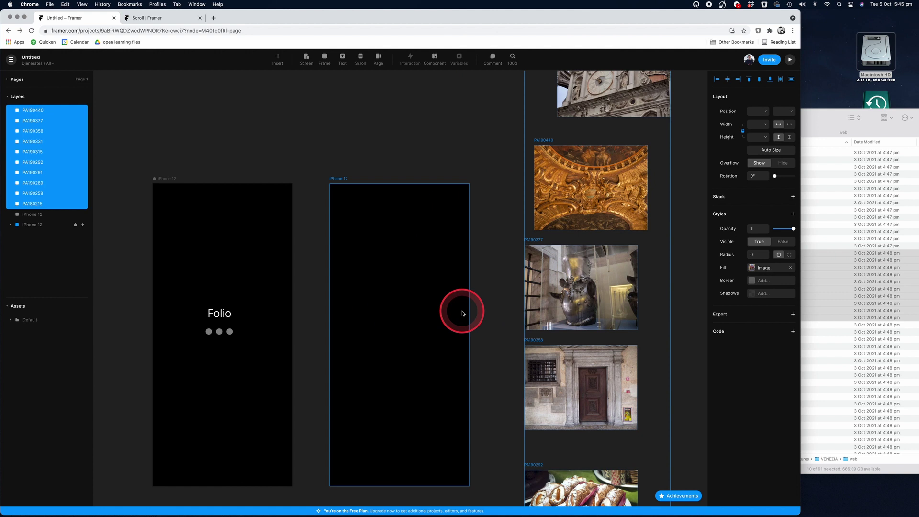
Draw a Scroll area about 385 × 637 on the second screen and widen it to the full 390 px.
scroll(588, 335, down, 2)
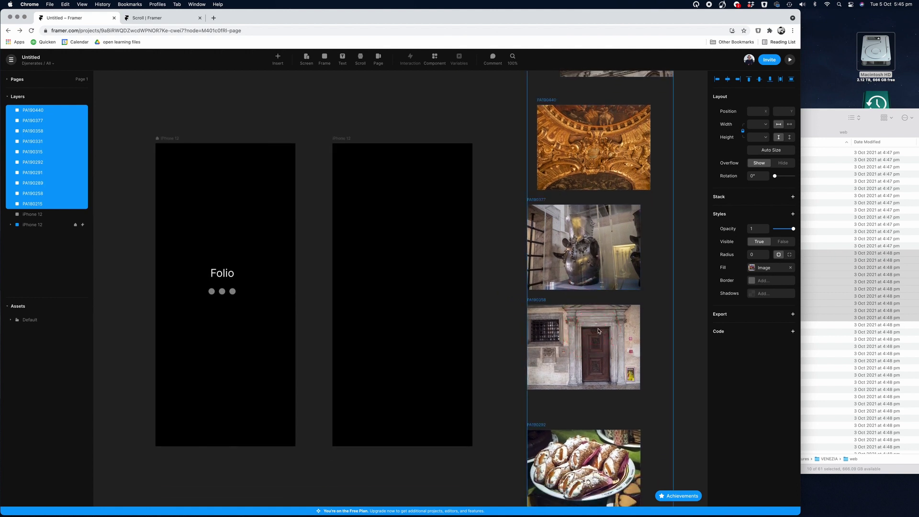
click(360, 59)
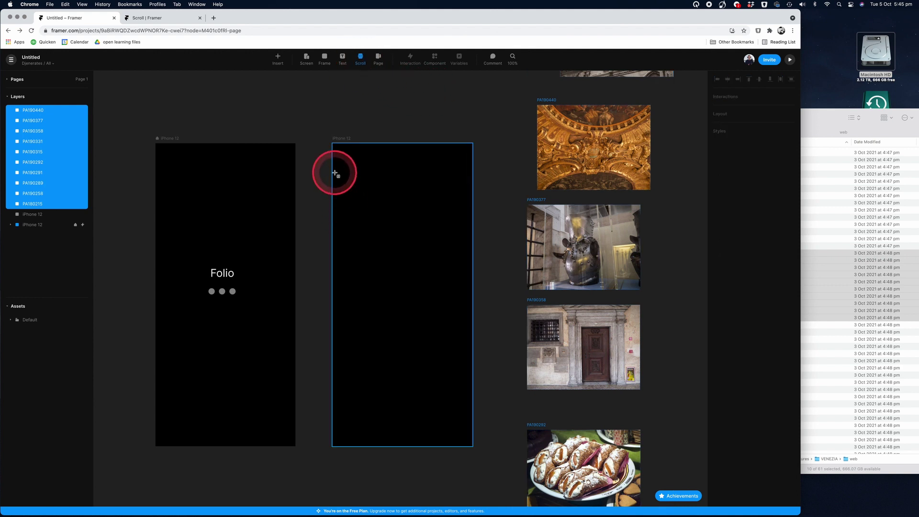
drag(334, 172, 468, 401)
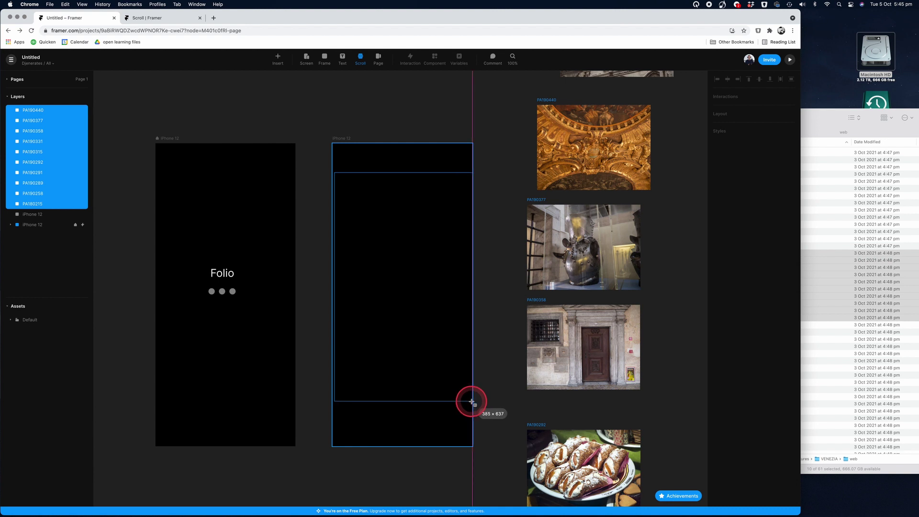
drag(471, 401, 471, 401)
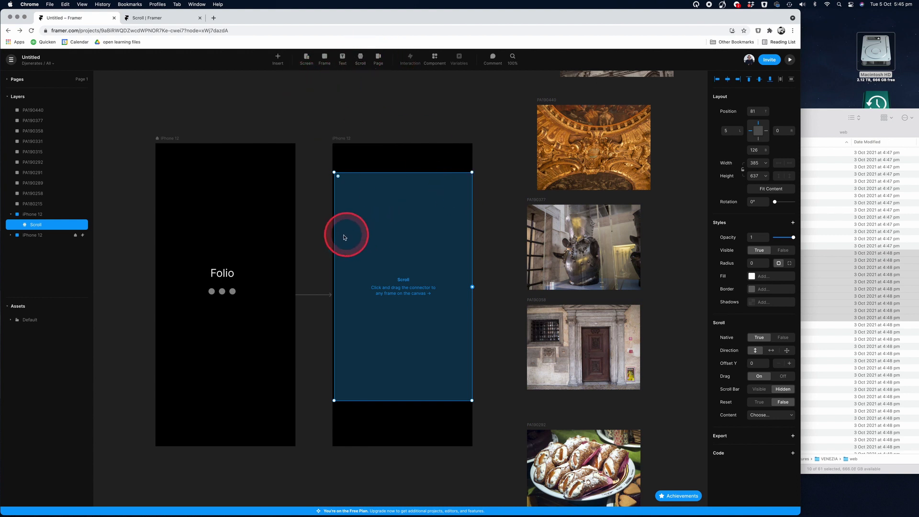
drag(335, 236, 332, 235)
Move the photos farther away from the second screen to free up canvas space beside it.
scroll(431, 266, right, 5)
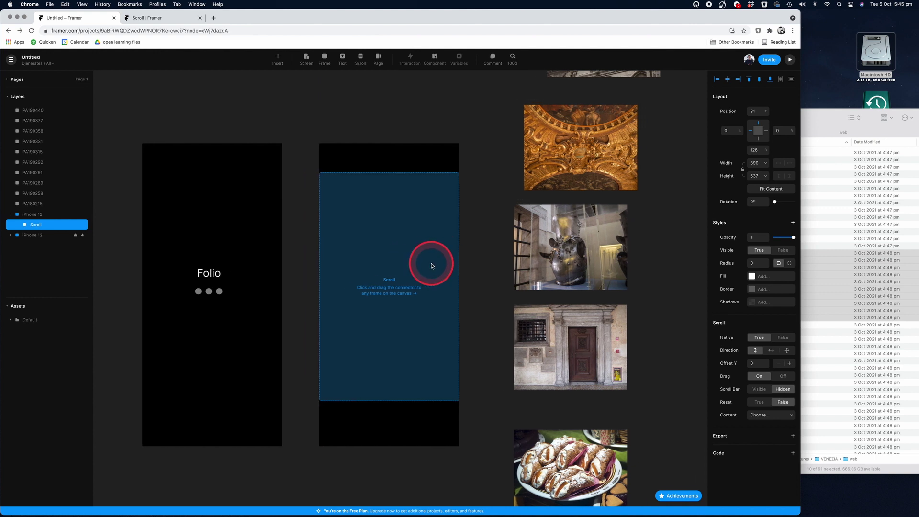
scroll(431, 265, right, 3)
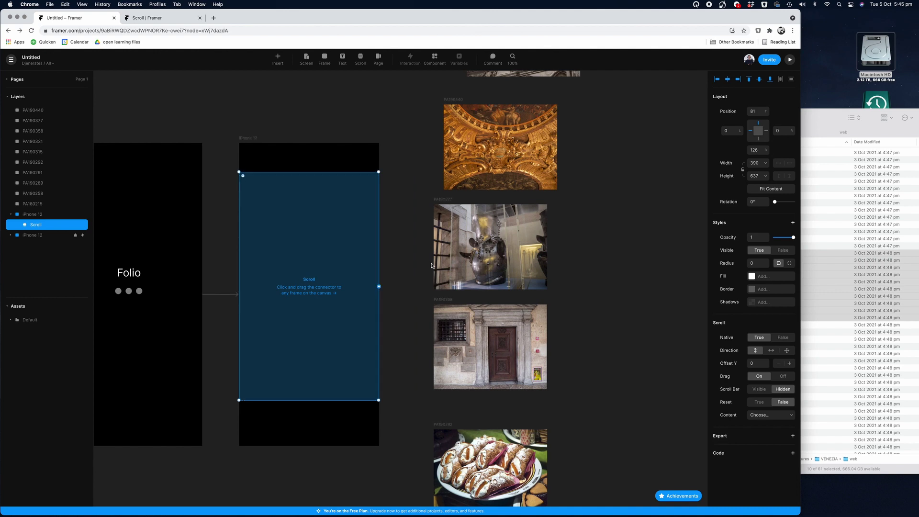
key(super+minus)
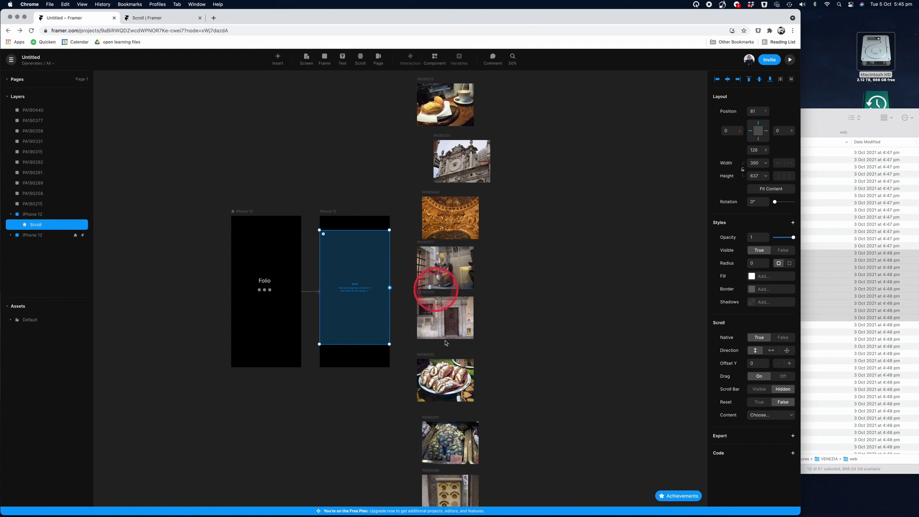
drag(527, 396, 523, 115)
drag(441, 437, 582, 421)
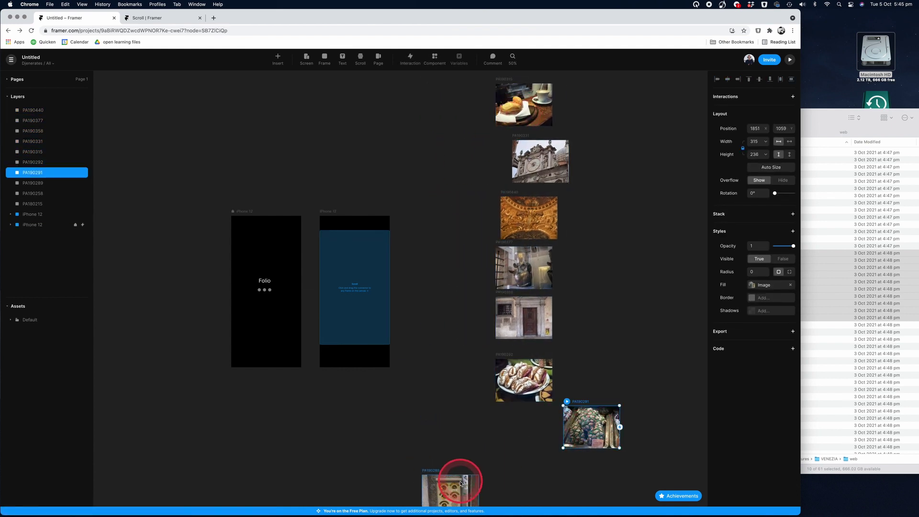
drag(460, 484, 524, 455)
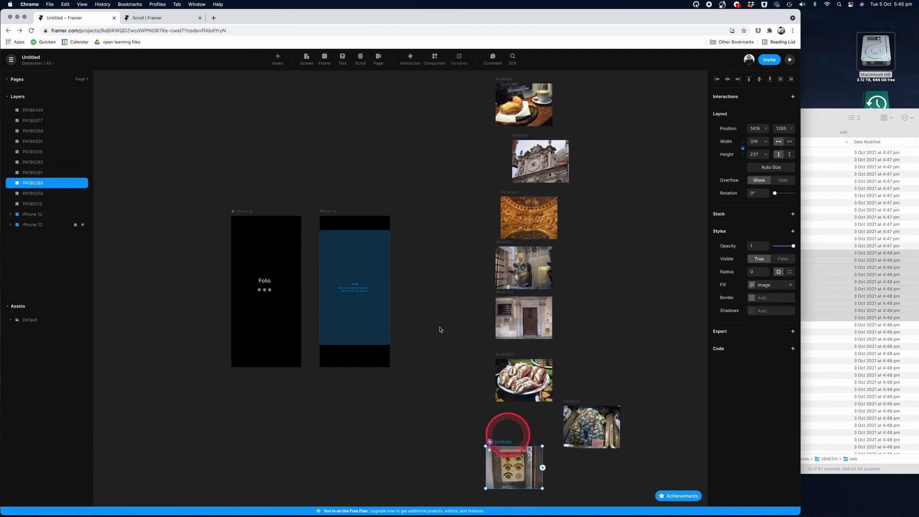
Draw a frame about 686 px high beside the second screen and set its width to 390.
click(325, 58)
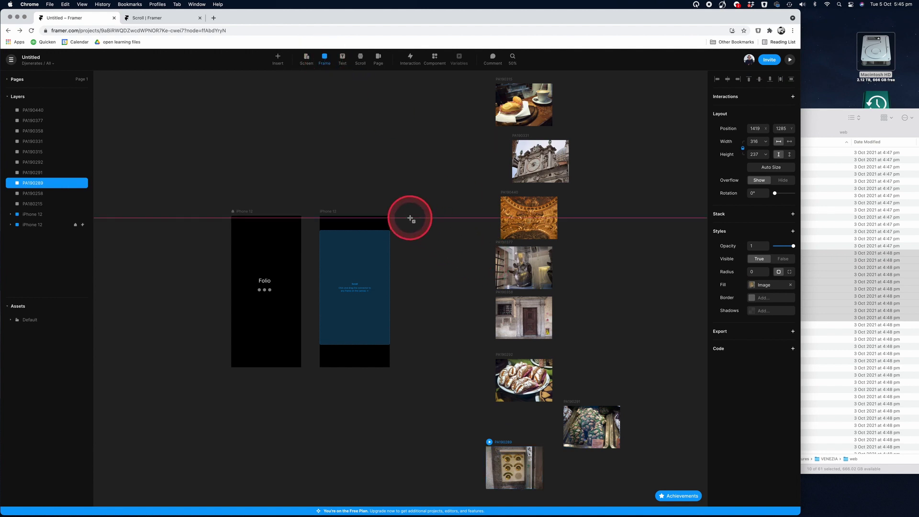
drag(409, 217, 474, 338)
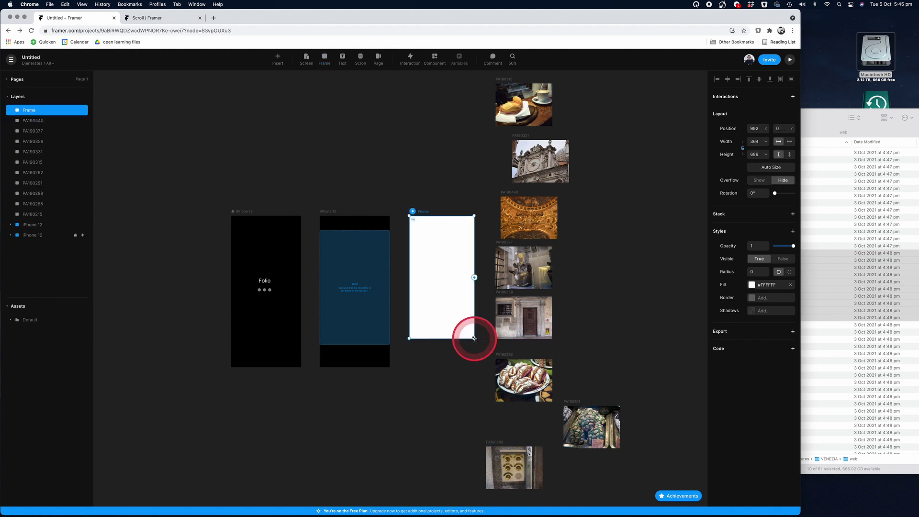
click(361, 244)
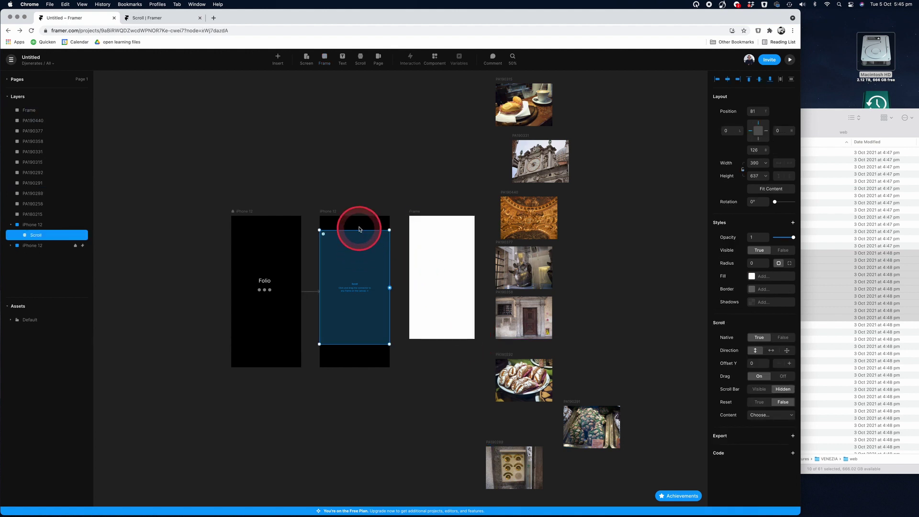
click(332, 212)
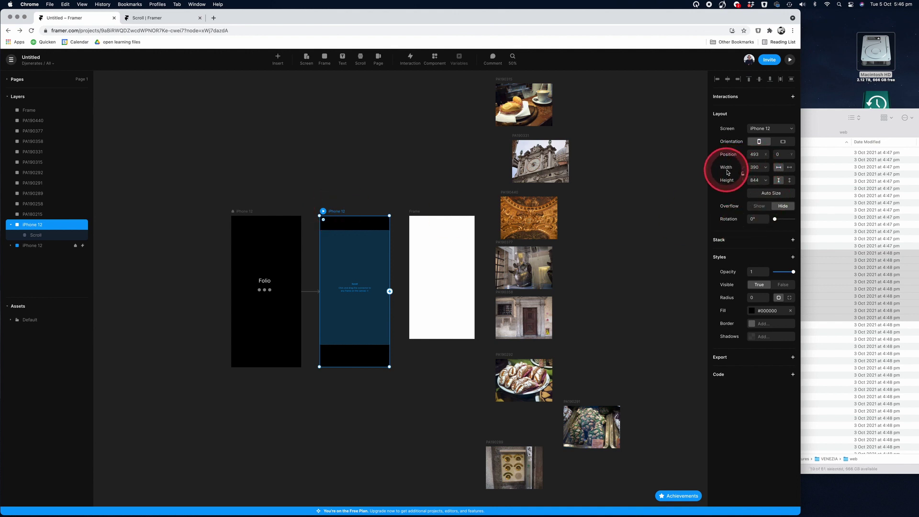
click(415, 211)
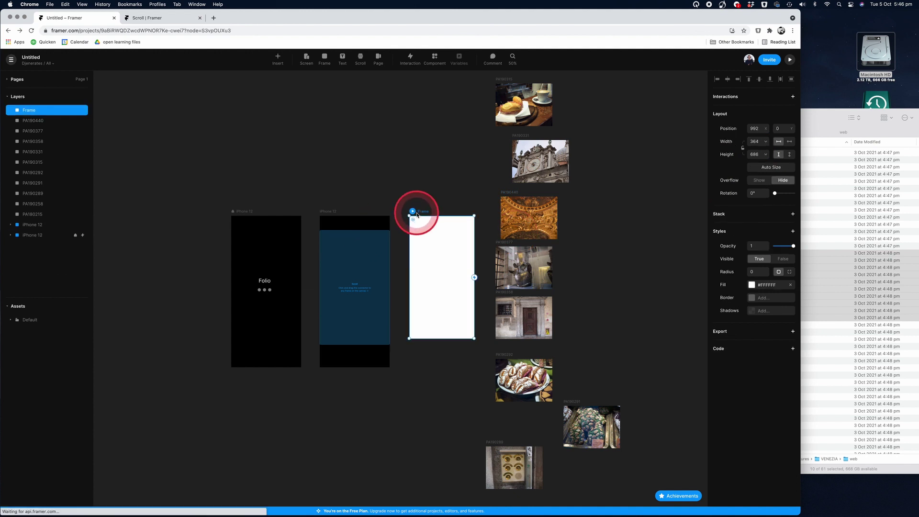
click(748, 142)
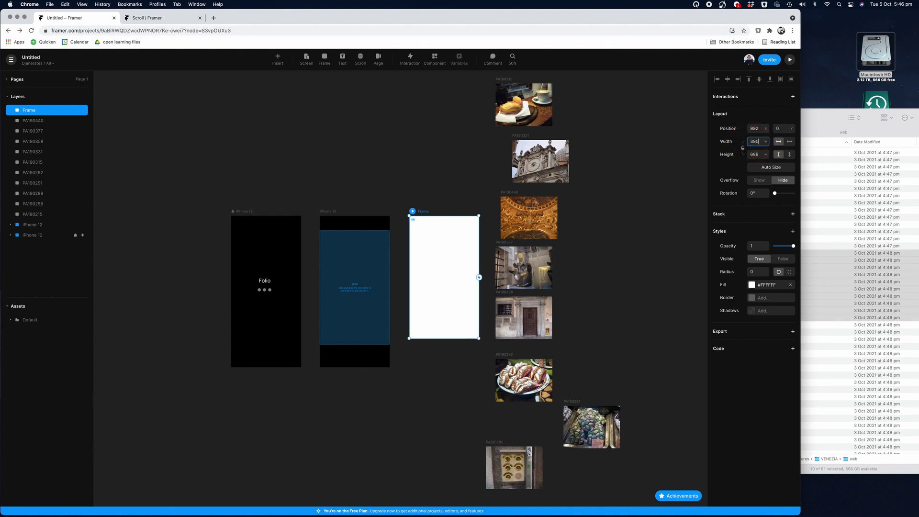
Align the white frame's top with the Scroll area and extend its height to about 1493 px.
click(334, 273)
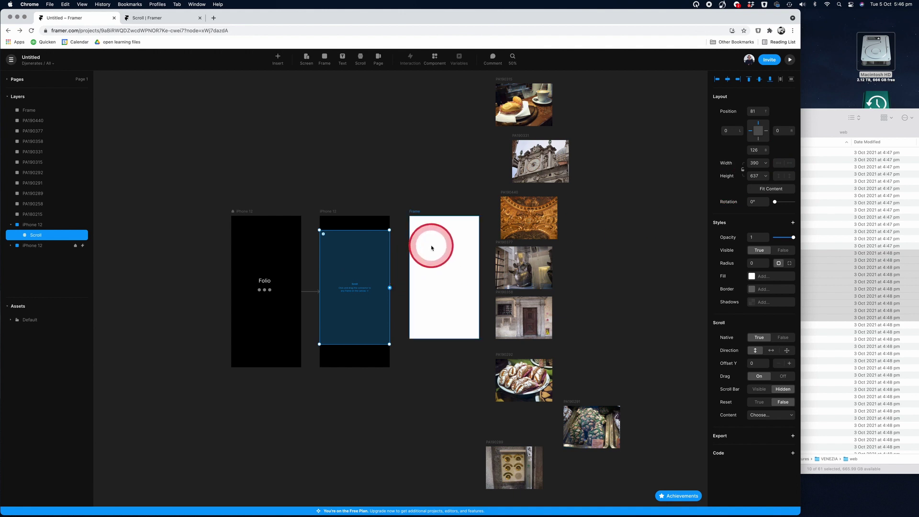
drag(426, 244, 422, 280)
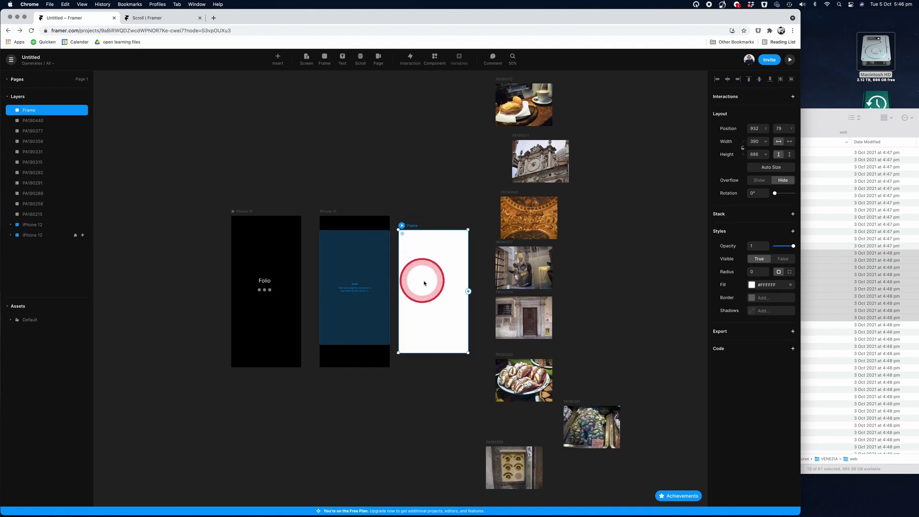
drag(435, 353, 419, 454)
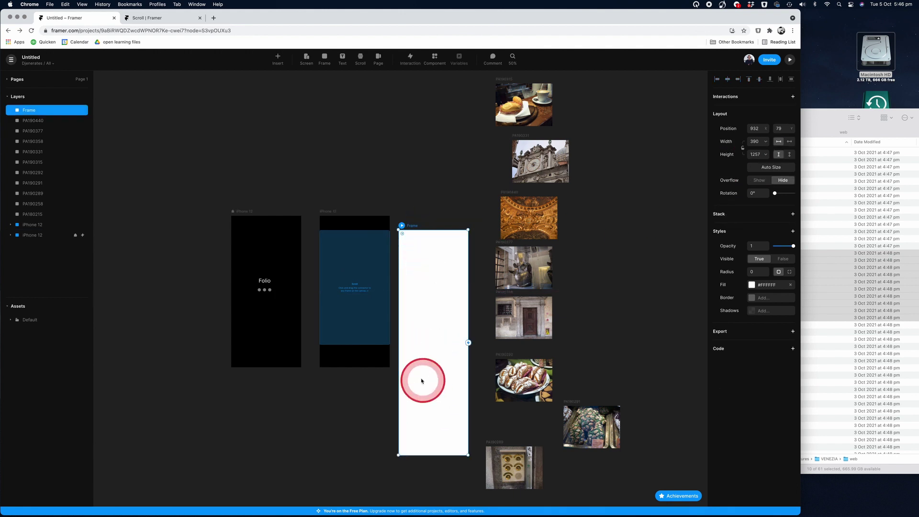
scroll(421, 381, down, 3)
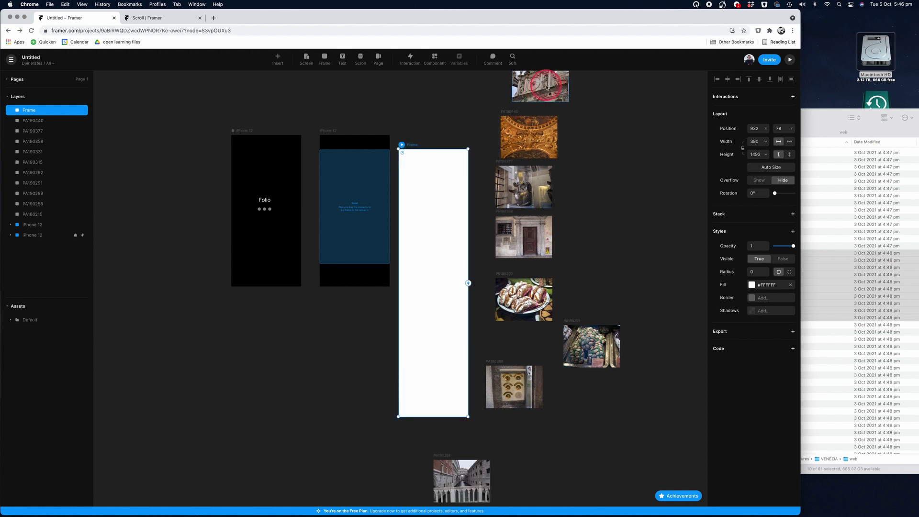
Stack six photos along the white frame's left edge with small gaps, from the clock façade down to the brass panel.
click(543, 87)
drag(544, 88, 429, 176)
drag(530, 152, 432, 214)
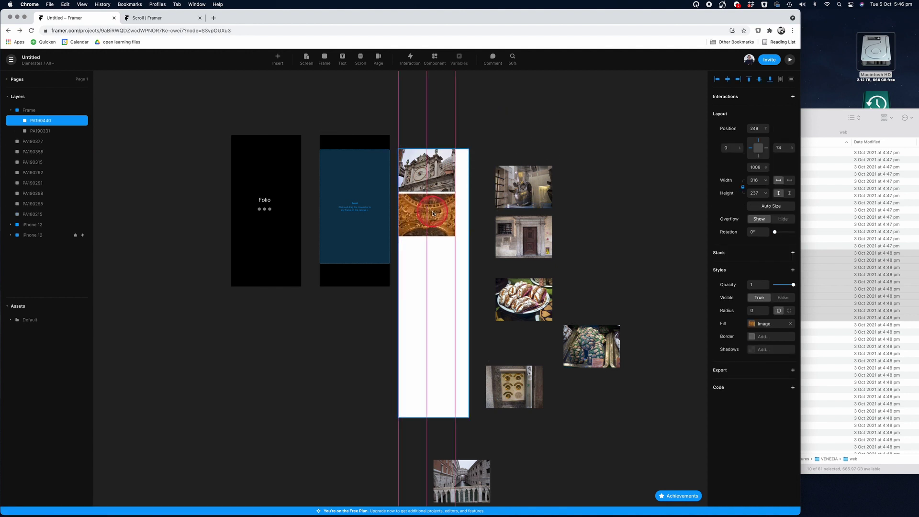
drag(523, 186, 426, 264)
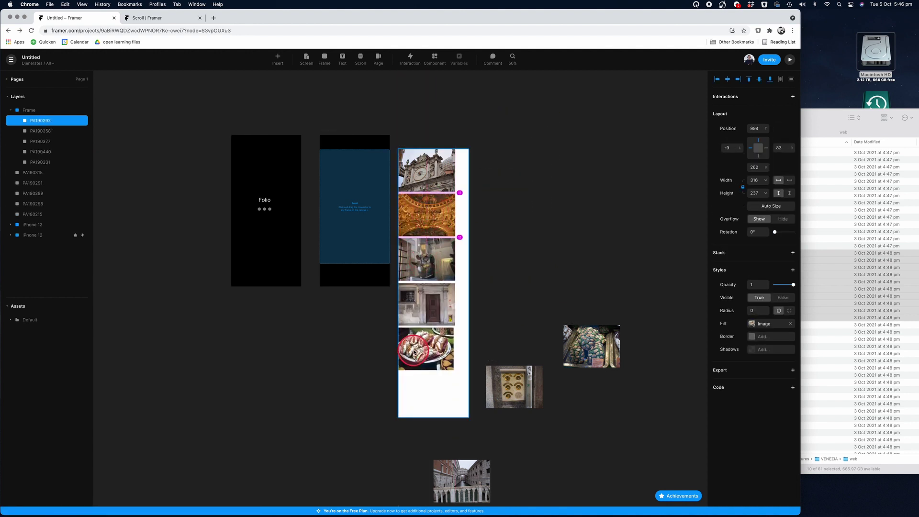
drag(414, 351, 414, 349)
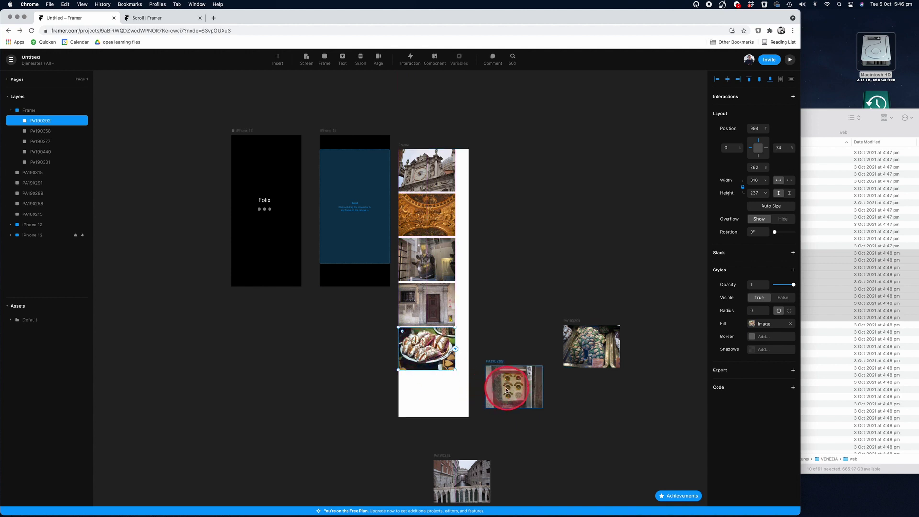
drag(506, 390, 427, 394)
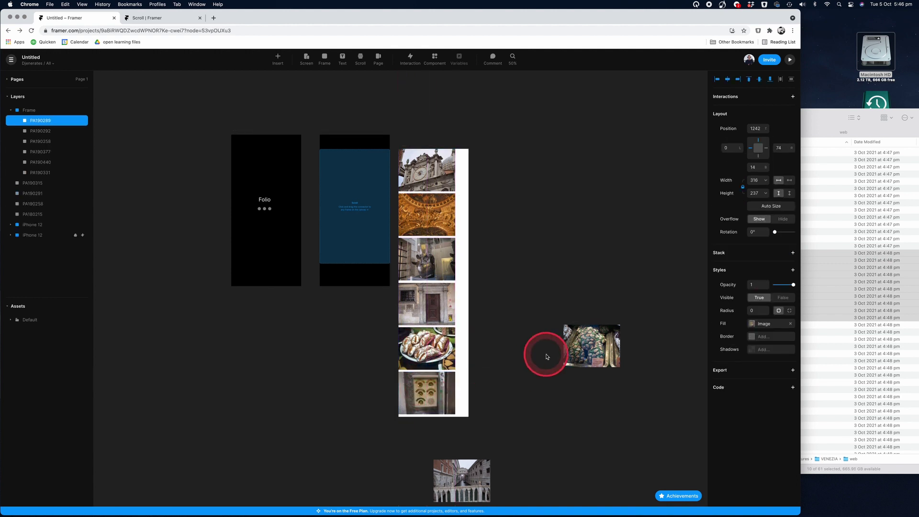
Lengthen the white frame to add the canal bridge and market-stall photos below the others, and trim it to about 314 × 1973 px.
scroll(546, 354, down, 4)
click(374, 169)
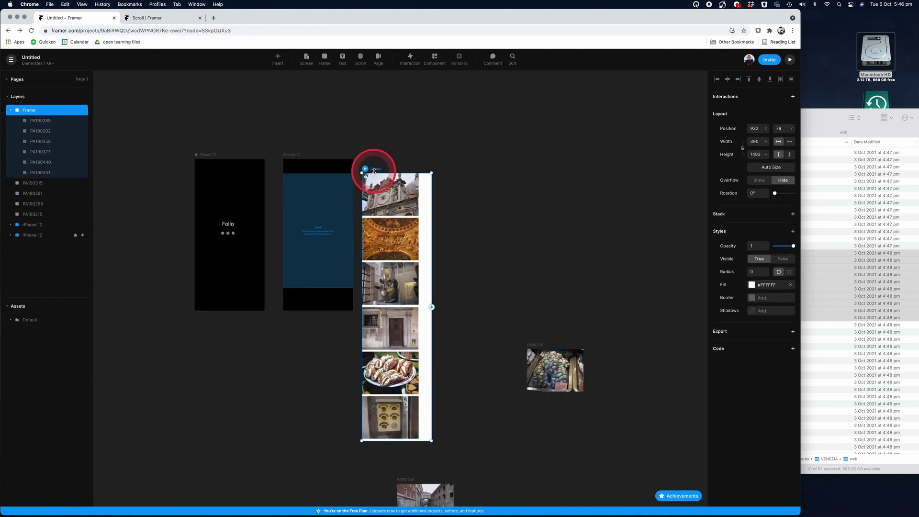
scroll(463, 277, down, 5)
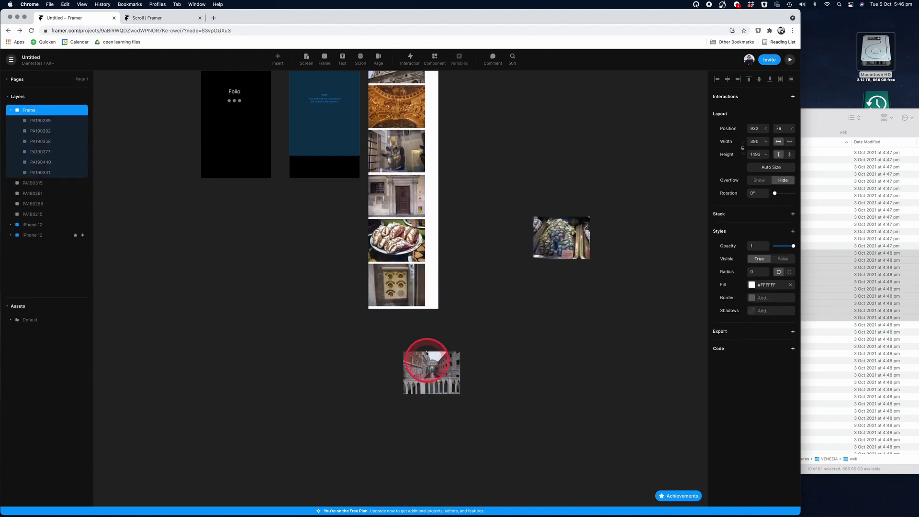
drag(427, 304, 425, 401)
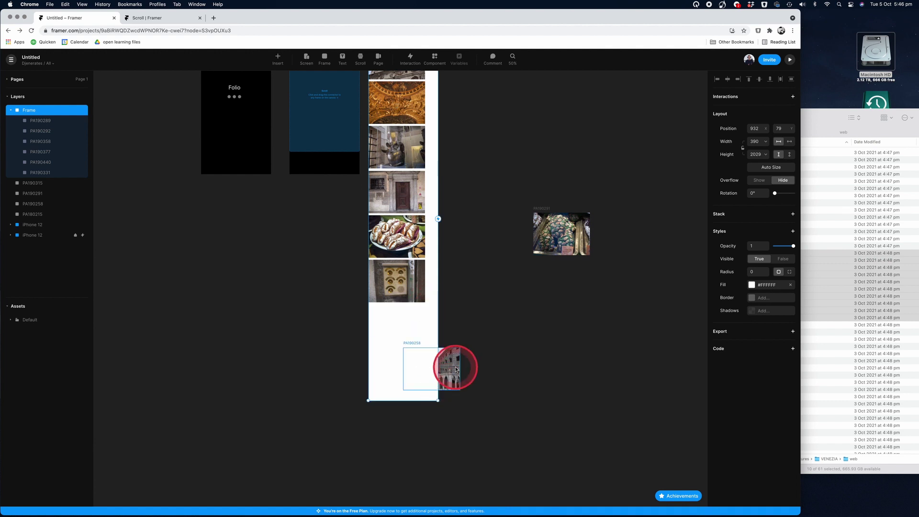
drag(456, 369, 421, 328)
drag(545, 251, 394, 385)
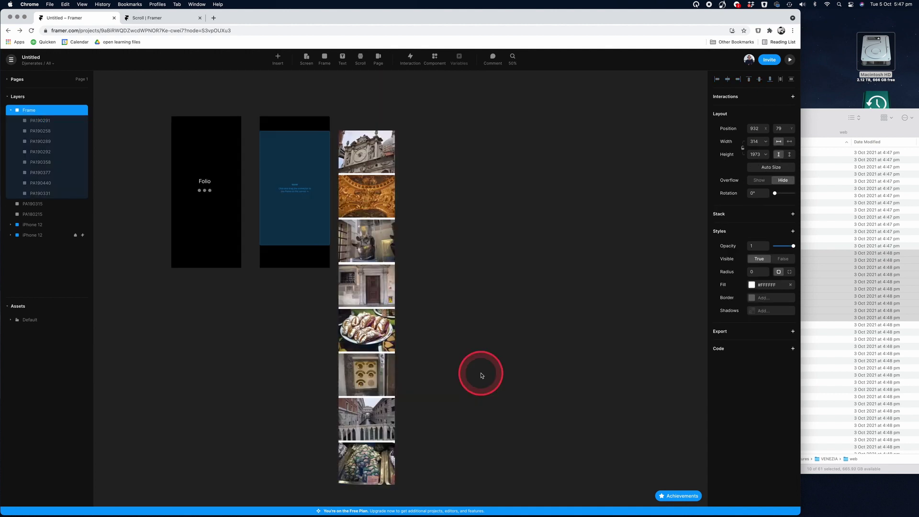
scroll(481, 374, left, 1)
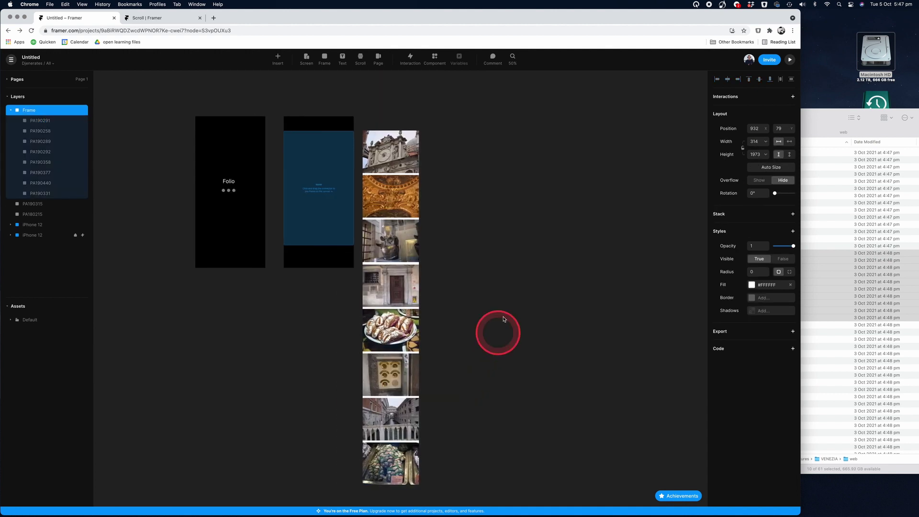
Set the photo frame's fill to solid #000000 and deselect it.
click(752, 285)
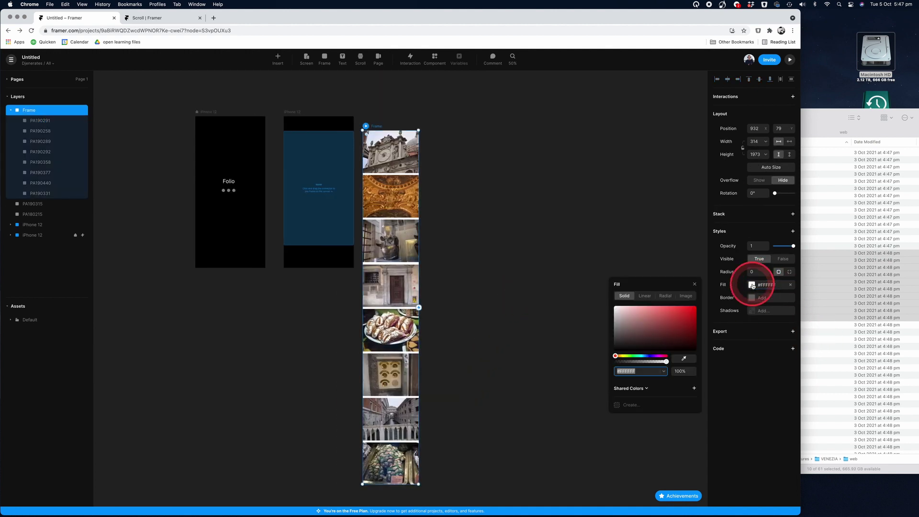
click(621, 371)
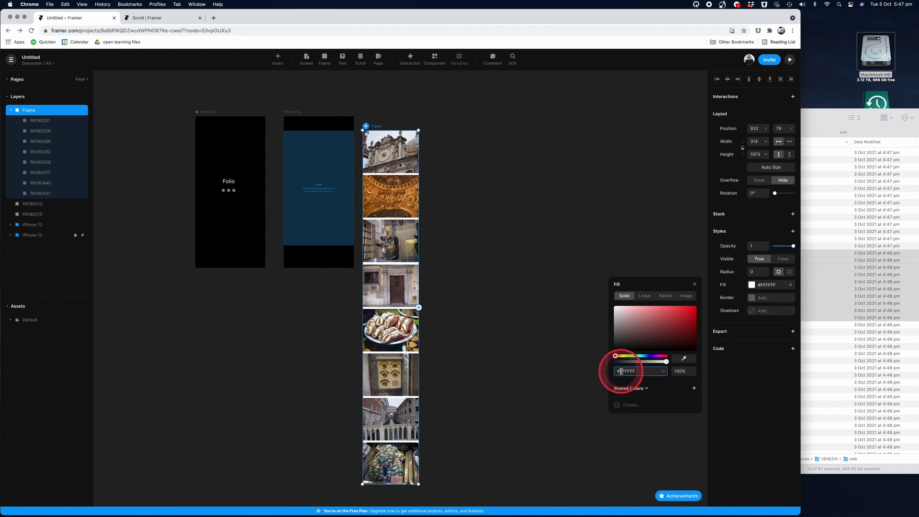
drag(621, 371, 650, 372)
text(00000)
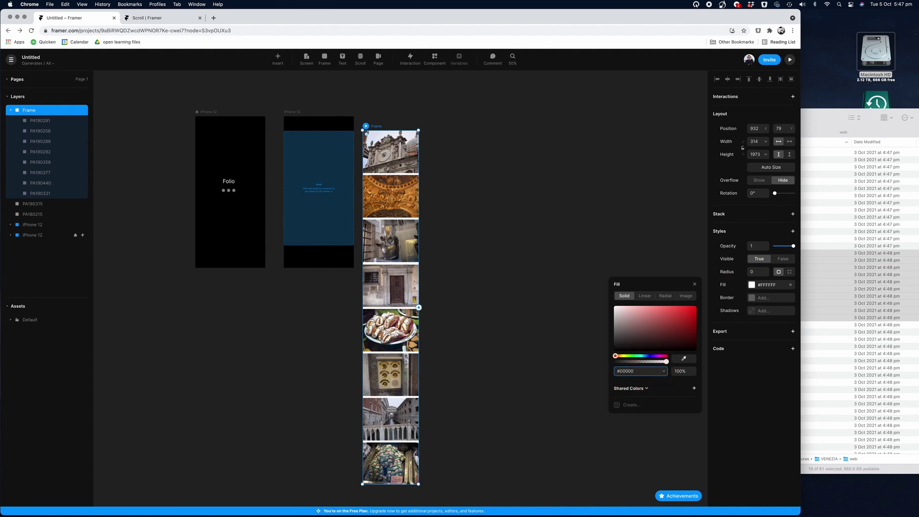
text(0)
key(Return)
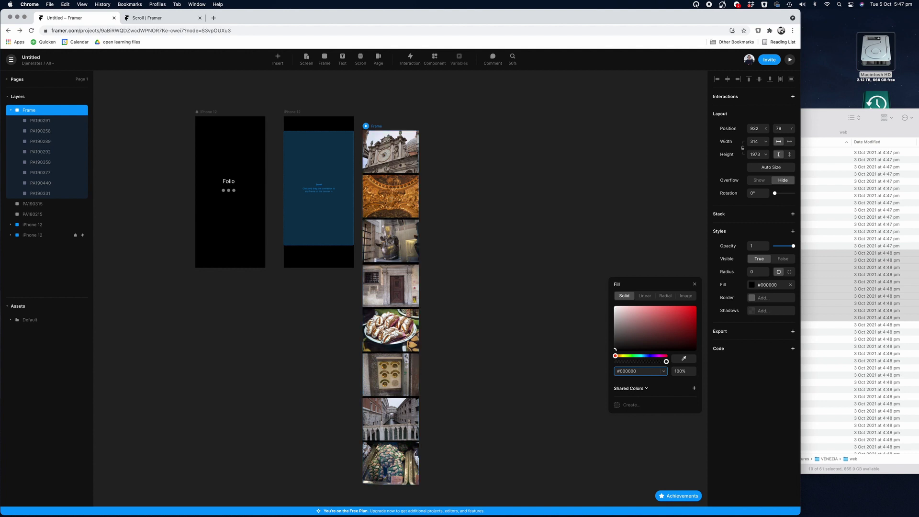
click(550, 220)
click(550, 220)
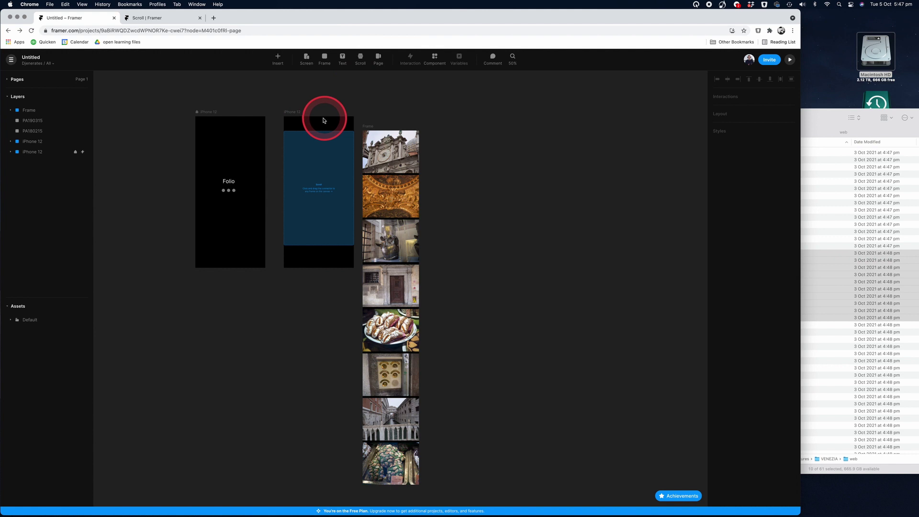
Move the photo frame farther away from the second screen, to about X 1136, Y 83.
click(300, 113)
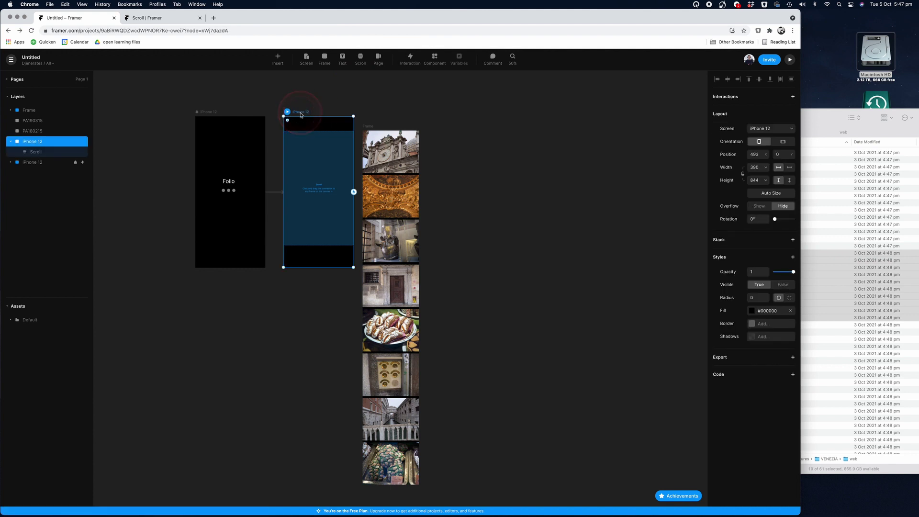
click(307, 138)
click(308, 141)
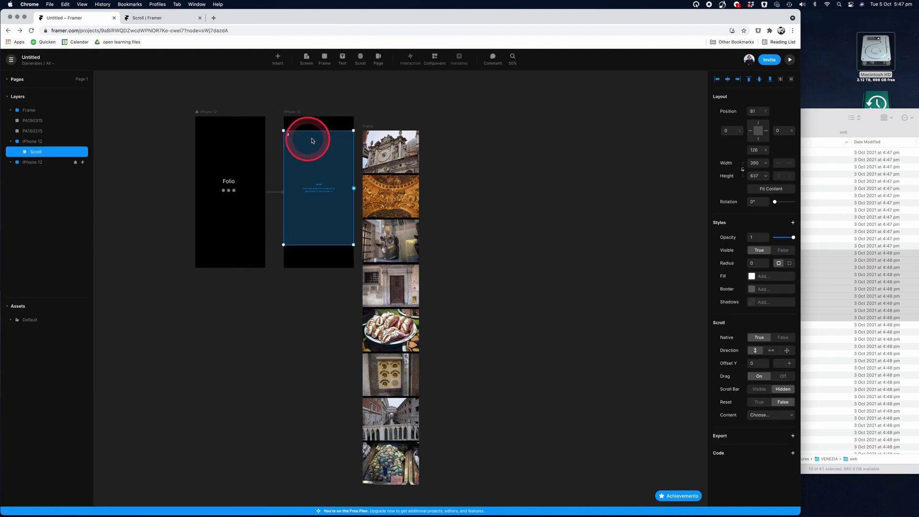
click(368, 127)
drag(368, 126, 404, 129)
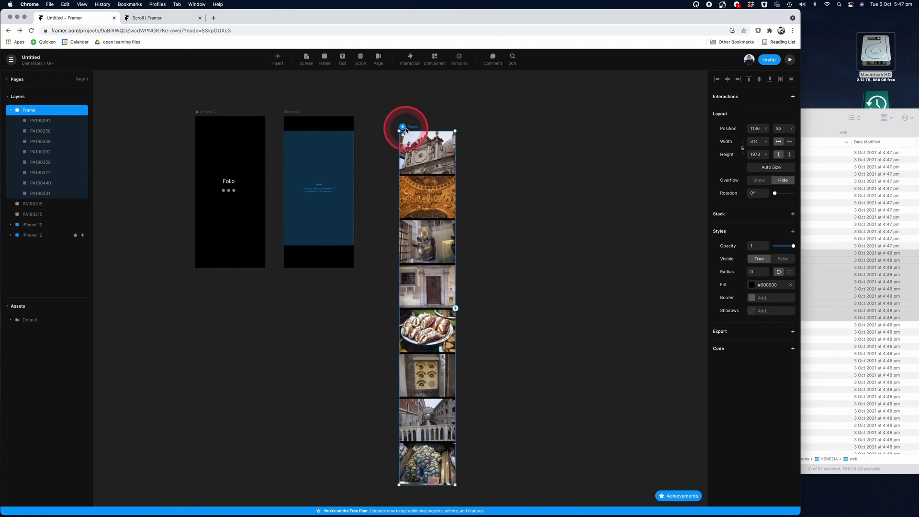
click(393, 102)
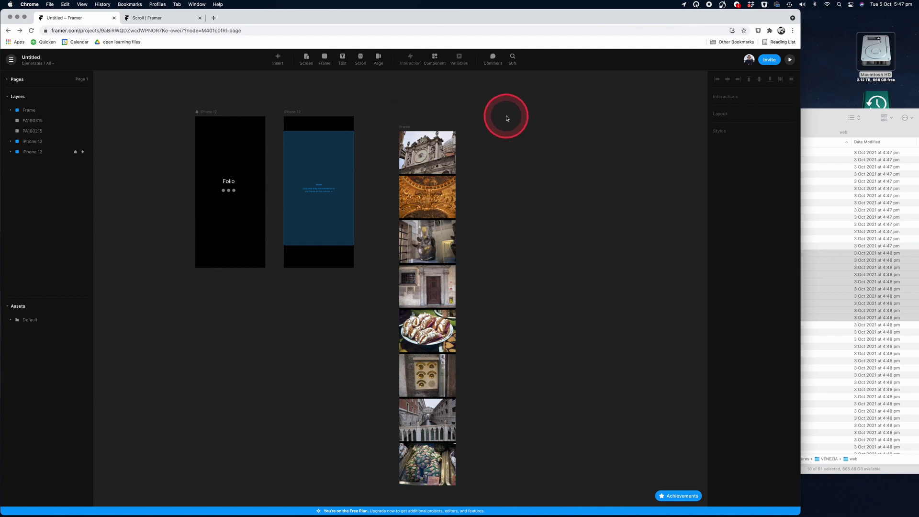
Connect the Scroll area to the photo frame as its content, and scale the frame with its photos to about 390 × 2421 px.
click(317, 189)
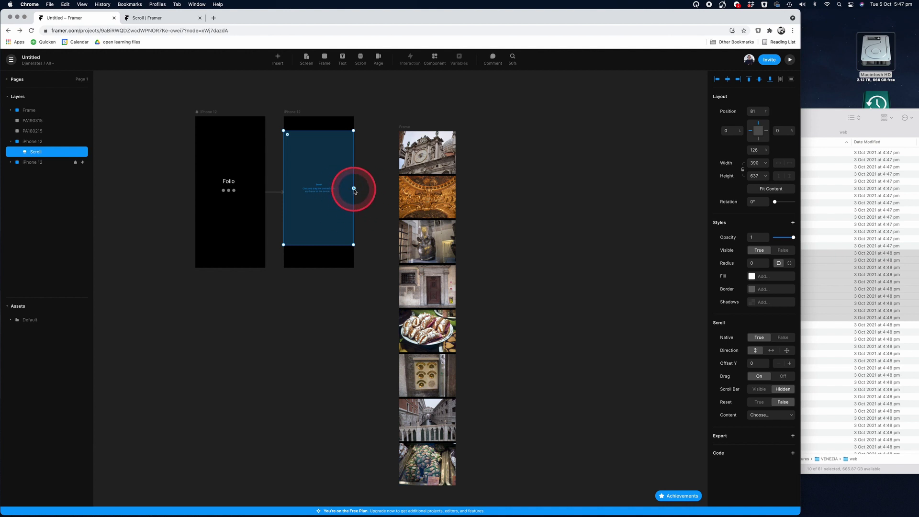
drag(354, 190, 403, 199)
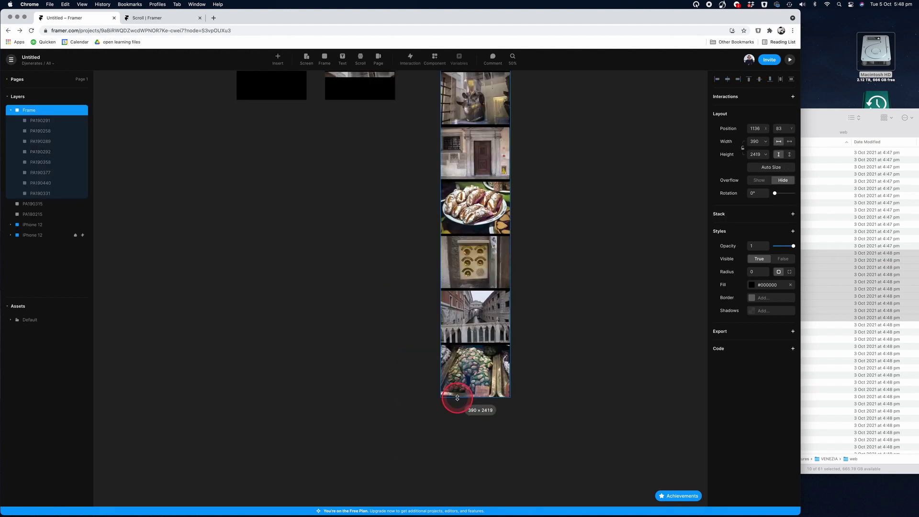
drag(457, 398, 458, 399)
scroll(585, 222, up, 4)
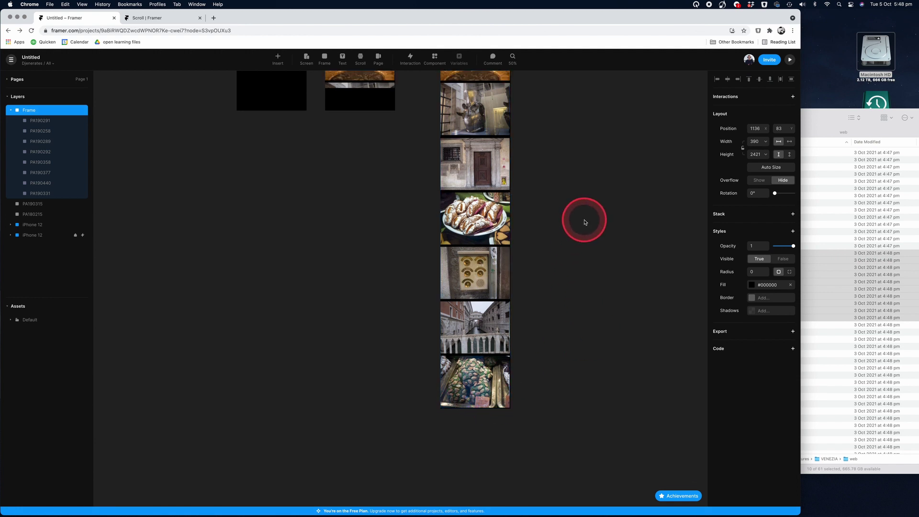
Give each photo in the frame a corner radius of 20.
click(477, 167)
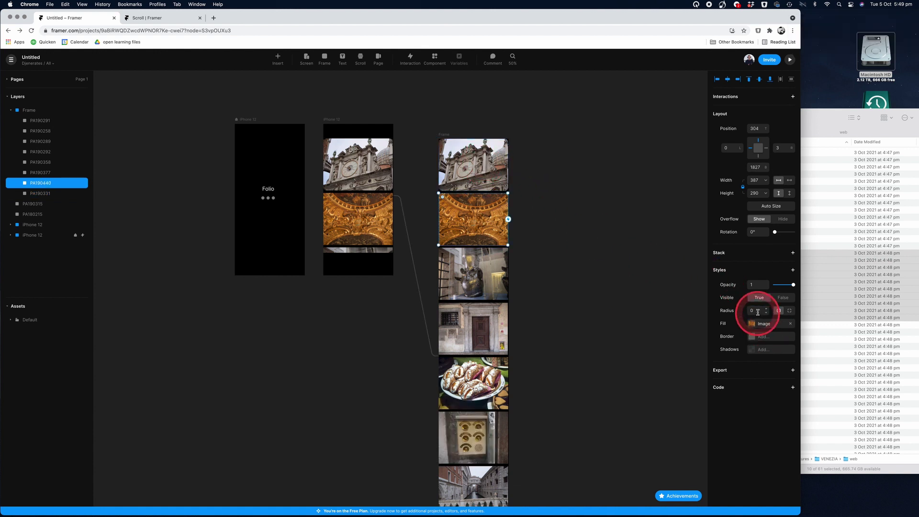
drag(757, 310, 747, 310)
click(749, 310)
text(20)
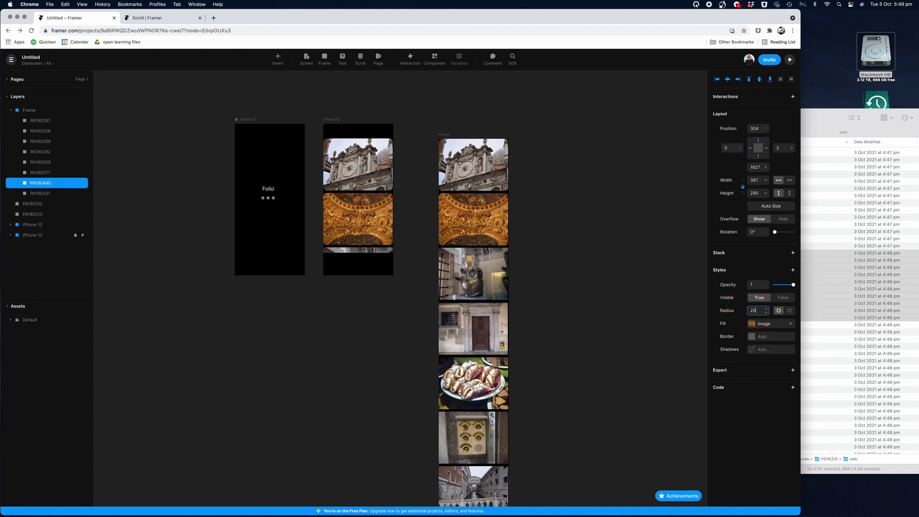
click(461, 265)
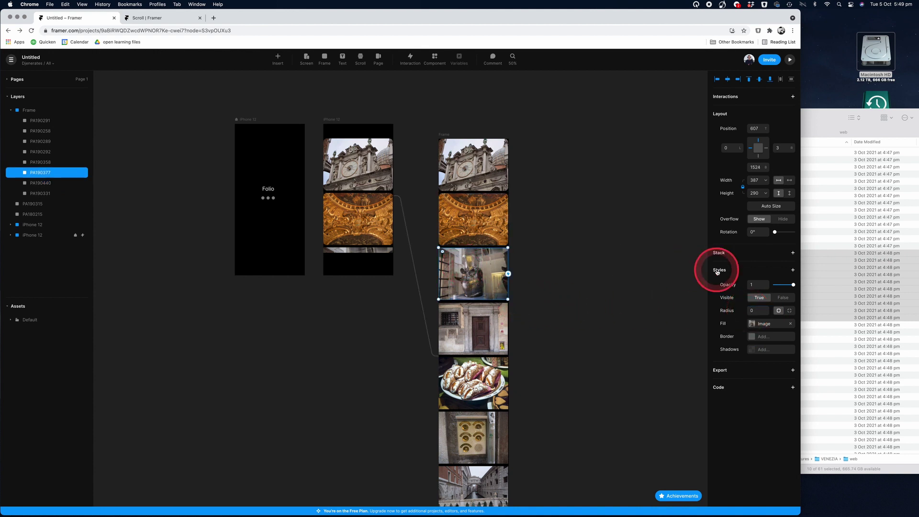
click(748, 311)
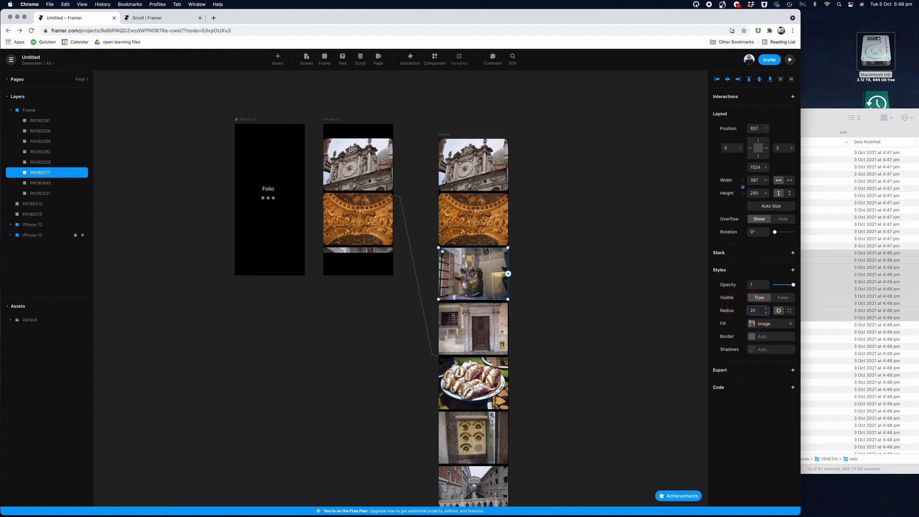
click(449, 334)
click(638, 292)
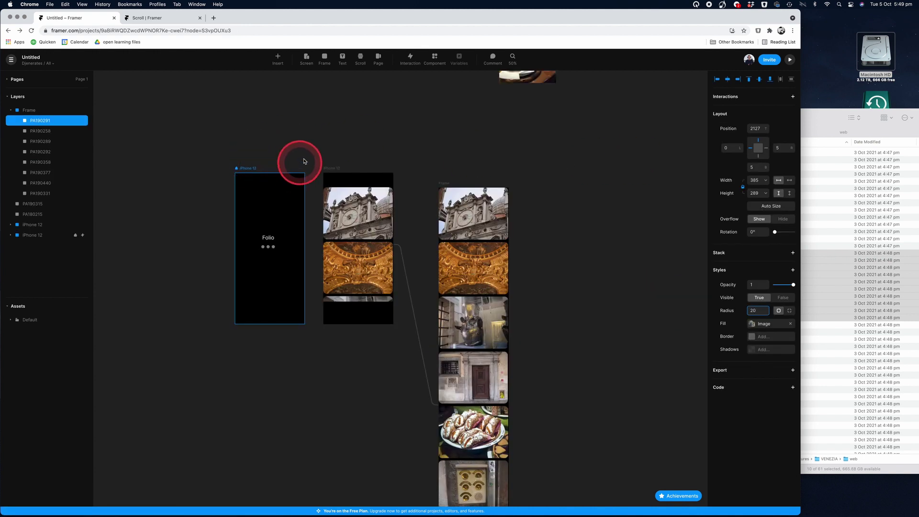
Enlarge the browser window to fill the display and preview the prototype starting from the Folio loading screen.
click(248, 168)
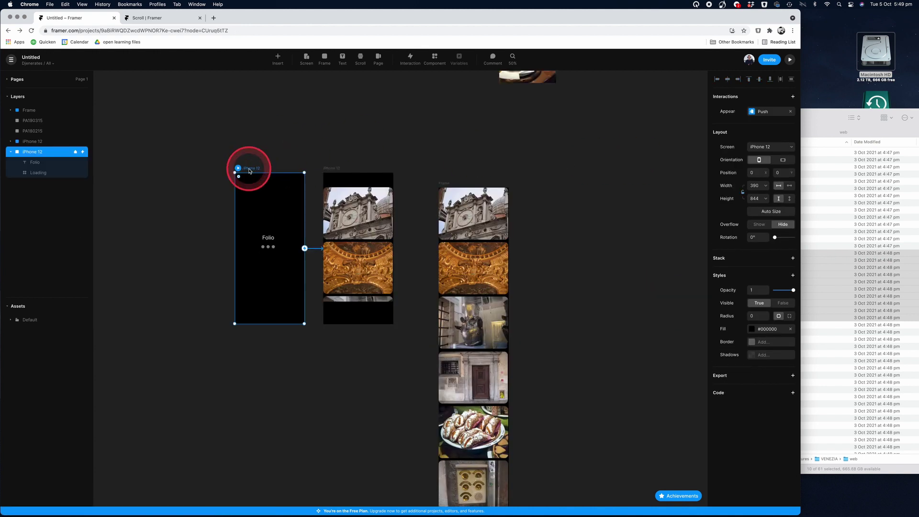
click(238, 168)
click(790, 61)
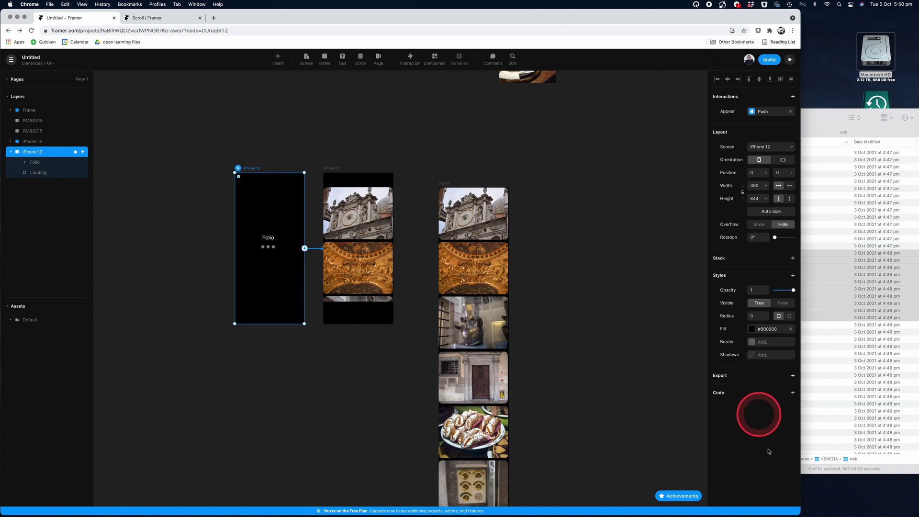
drag(796, 511, 917, 516)
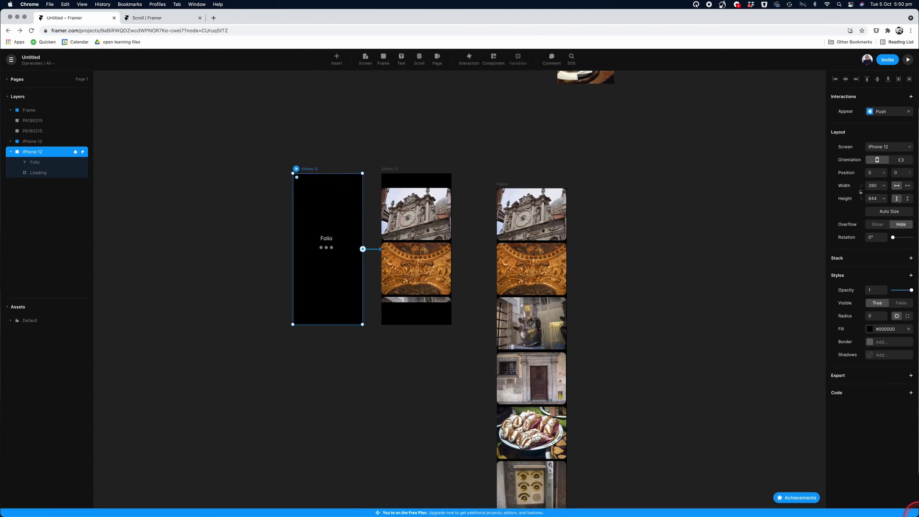
click(330, 165)
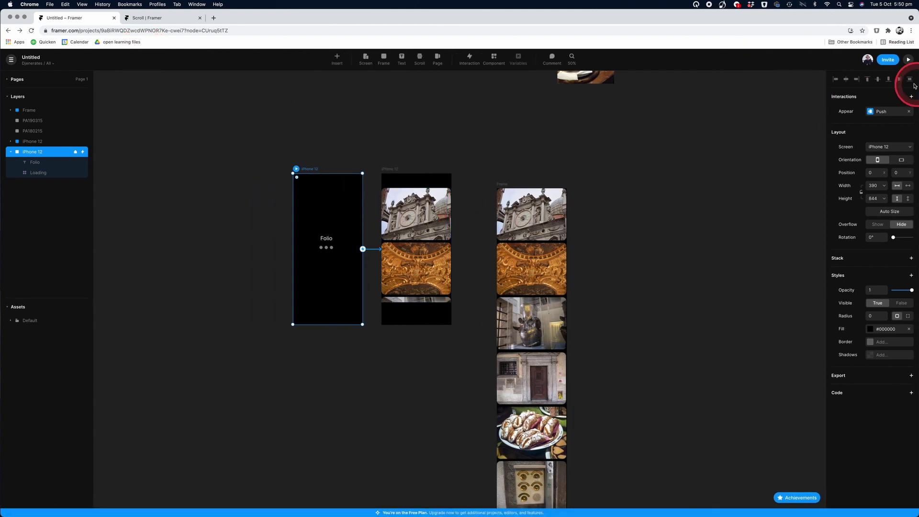
click(907, 59)
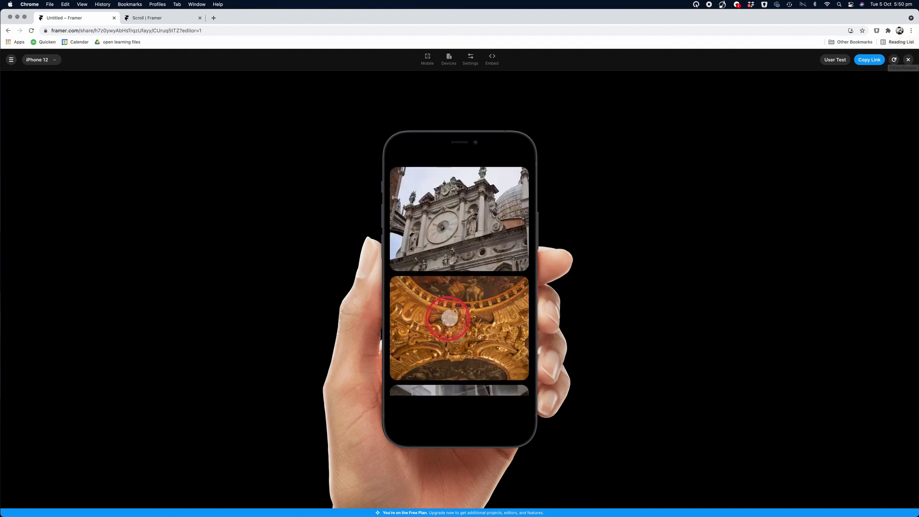
Test scrolling the photo gallery down and back up in the phone preview, and close the preview.
drag(461, 330, 455, 162)
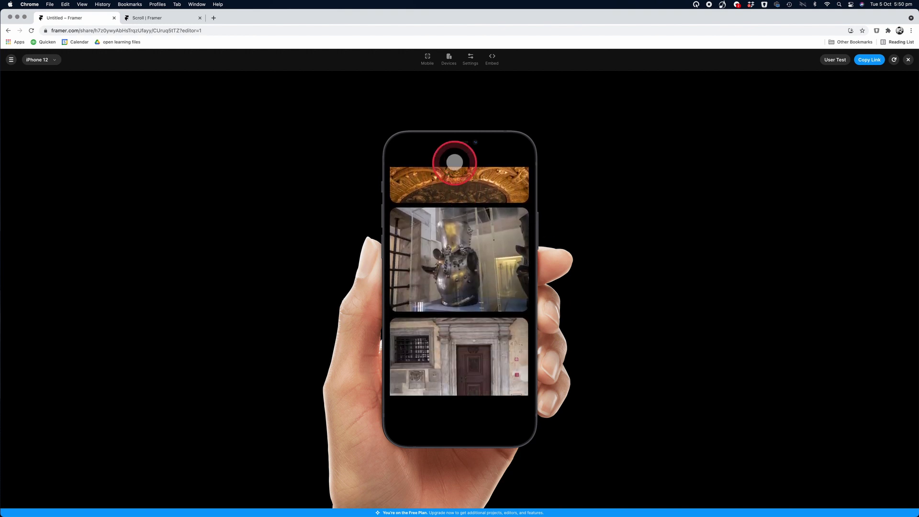
drag(468, 350, 455, 140)
drag(455, 292, 457, 165)
drag(474, 335, 473, 193)
drag(468, 229, 481, 417)
drag(476, 196, 473, 401)
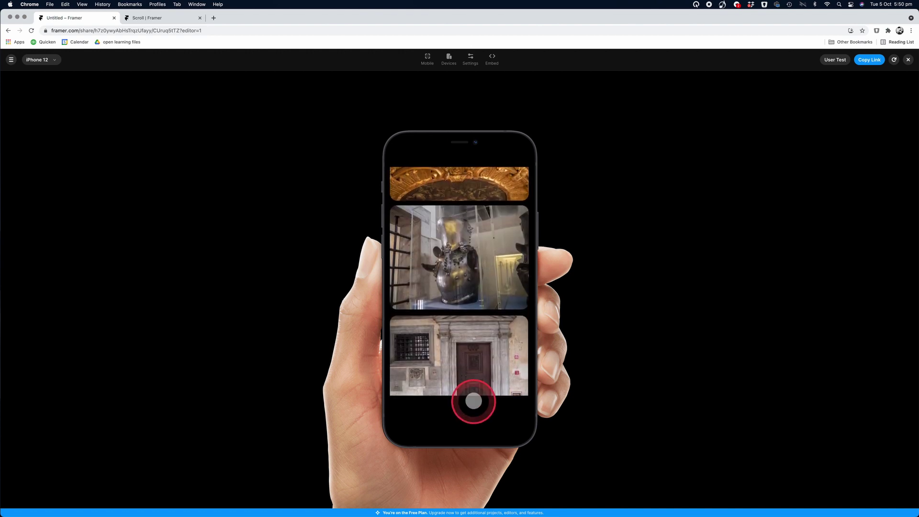
click(907, 60)
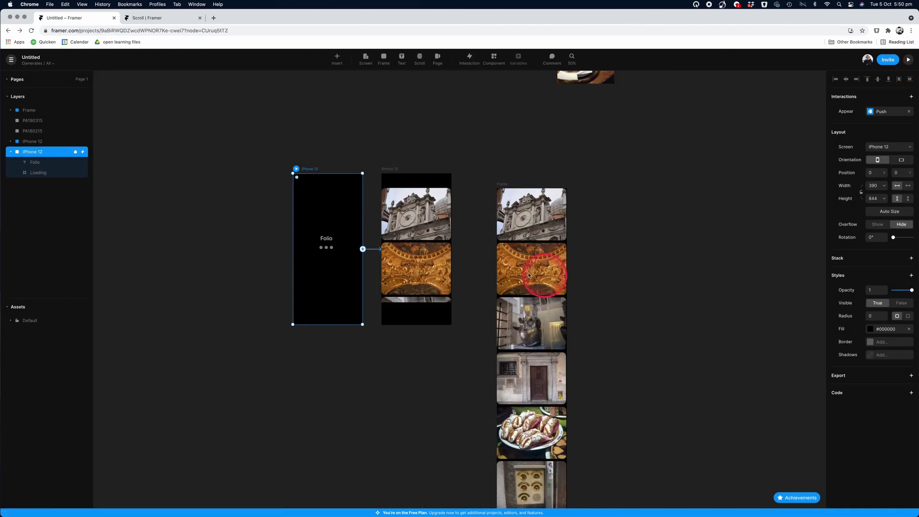
Stretch the Scroll area to fill the second screen from top to bottom, and select the Folio loading screen.
click(416, 287)
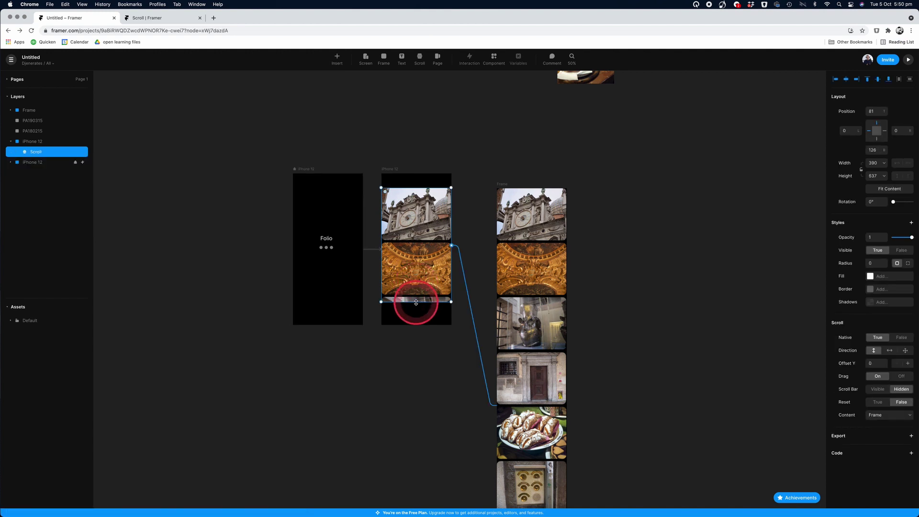
drag(416, 302, 413, 324)
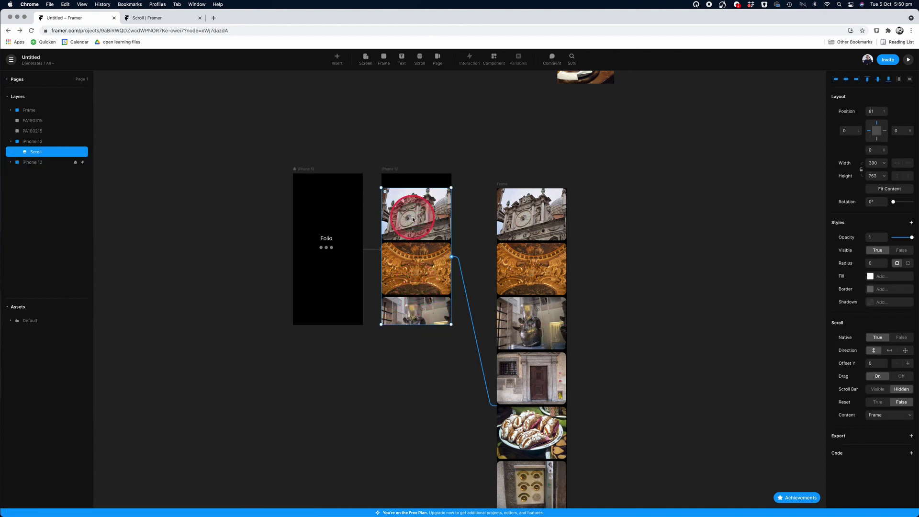
drag(413, 218, 413, 203)
drag(416, 312, 416, 321)
click(303, 170)
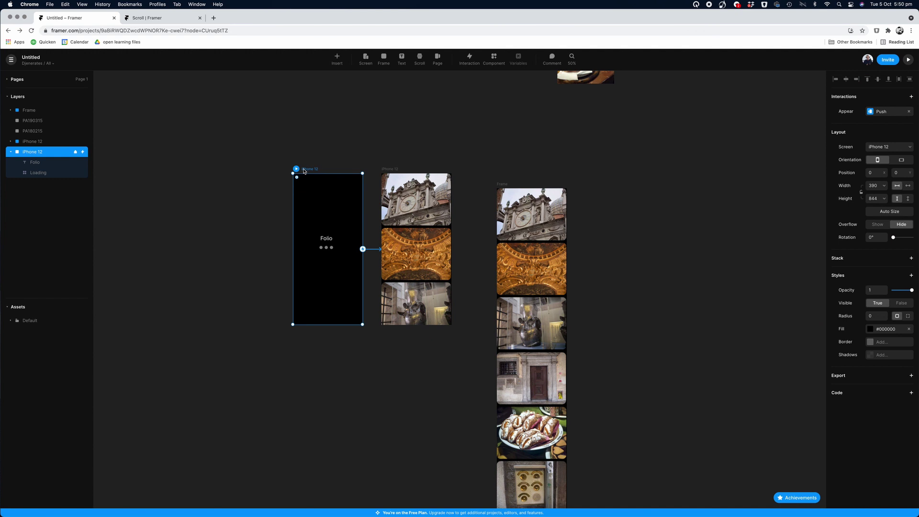
click(304, 170)
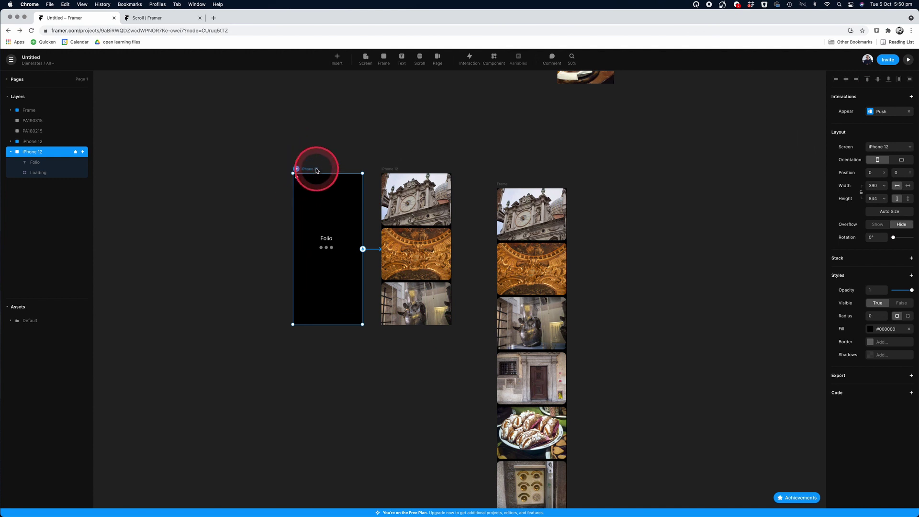
Preview the prototype starting from the gallery screen and test scrolling the photos down and back up.
click(386, 168)
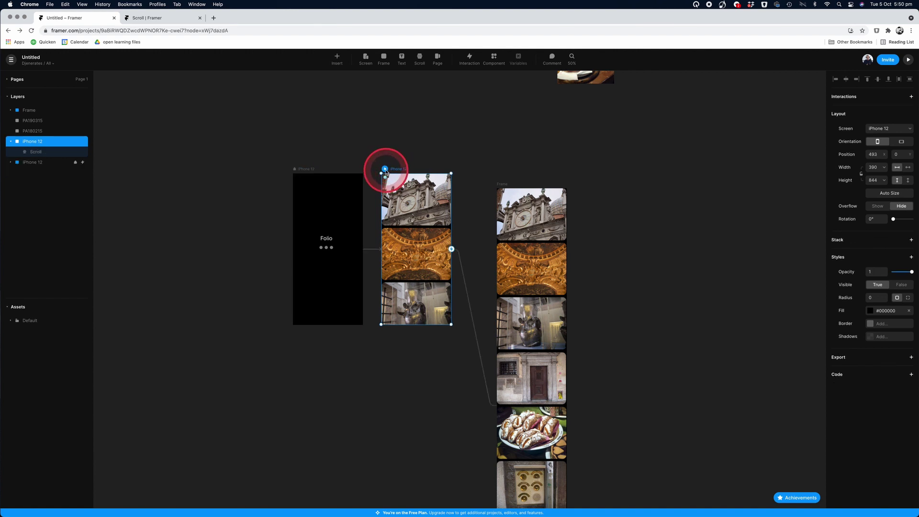
click(385, 170)
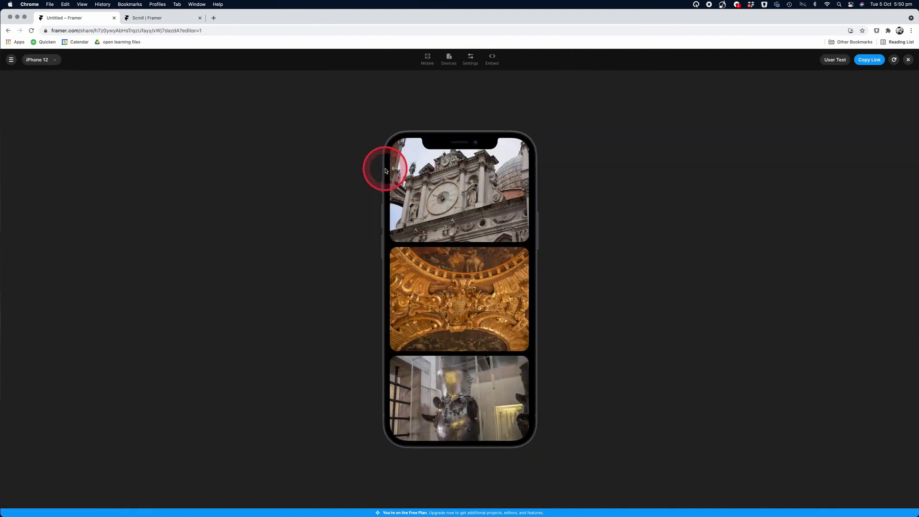
drag(477, 398, 486, 174)
drag(480, 405, 485, 256)
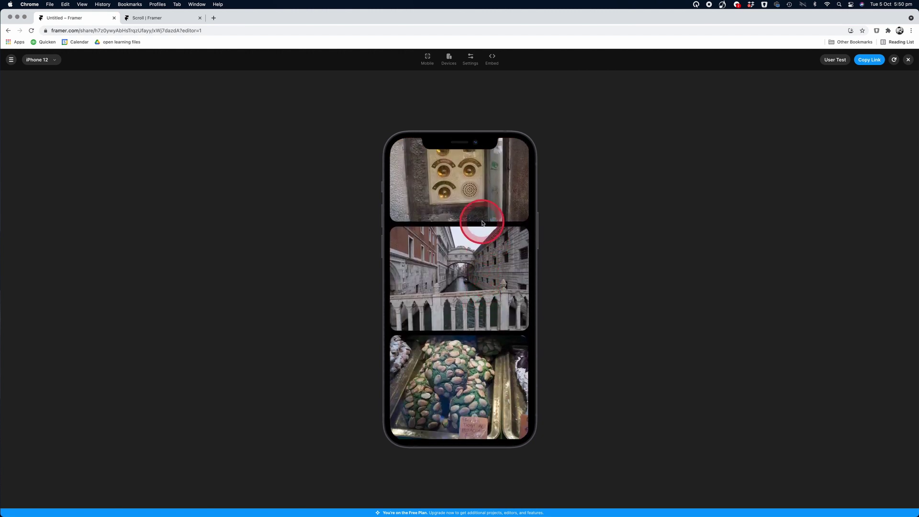
drag(478, 215, 478, 502)
drag(468, 392, 471, 225)
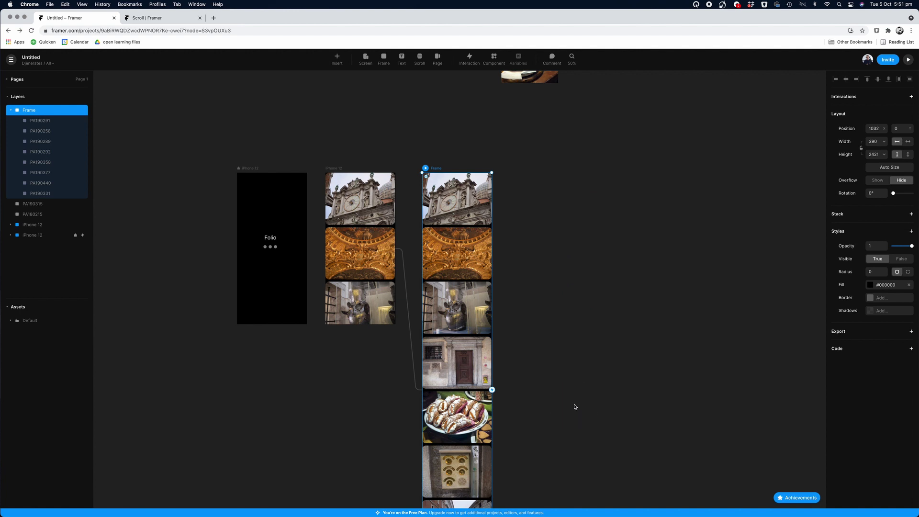
Draw a new frame beside the tall photo frame and size it to 390 by 844, matching the phone screens.
click(383, 59)
drag(534, 175, 609, 341)
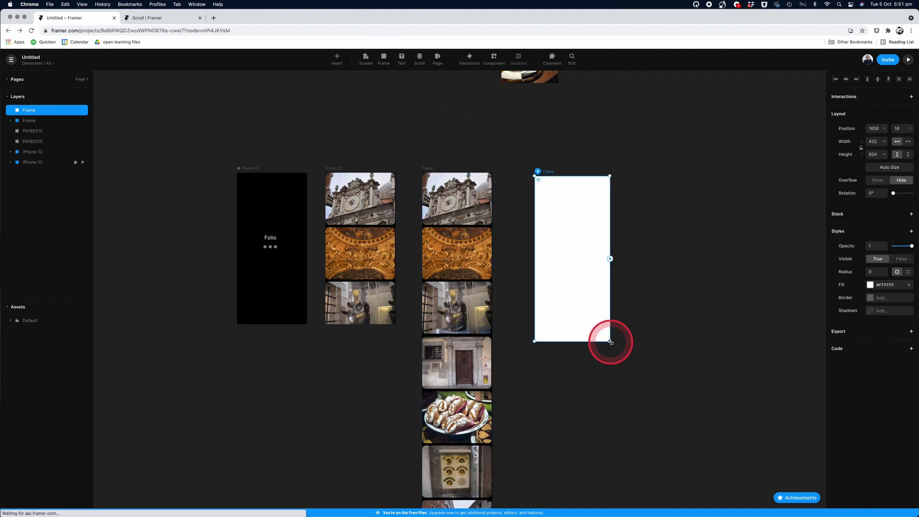
click(253, 170)
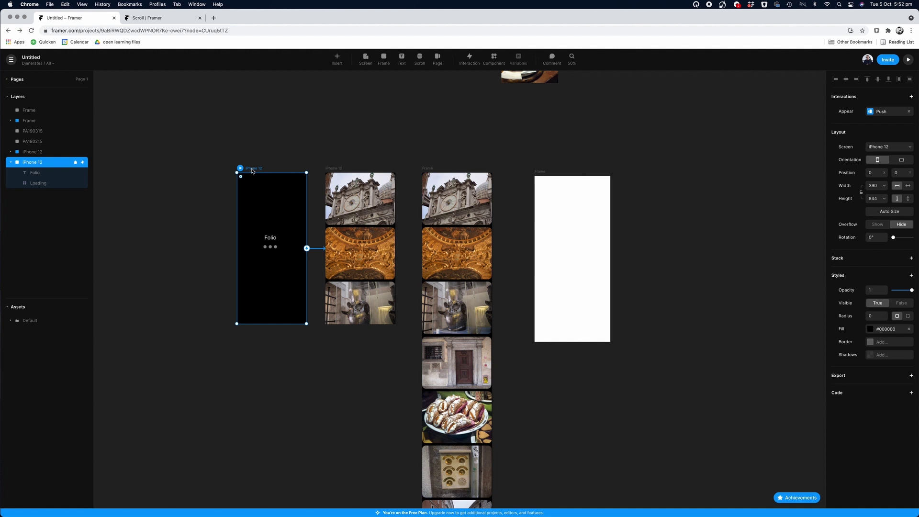
click(543, 174)
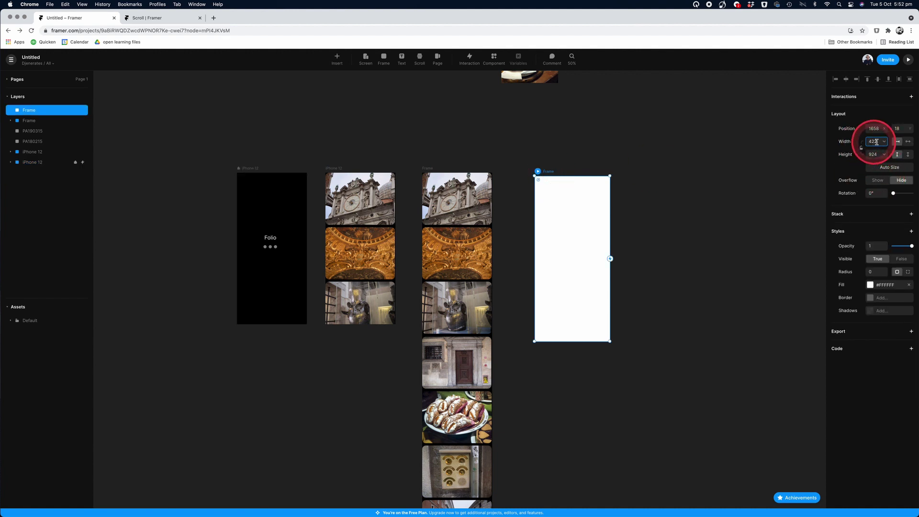
drag(877, 141, 867, 143)
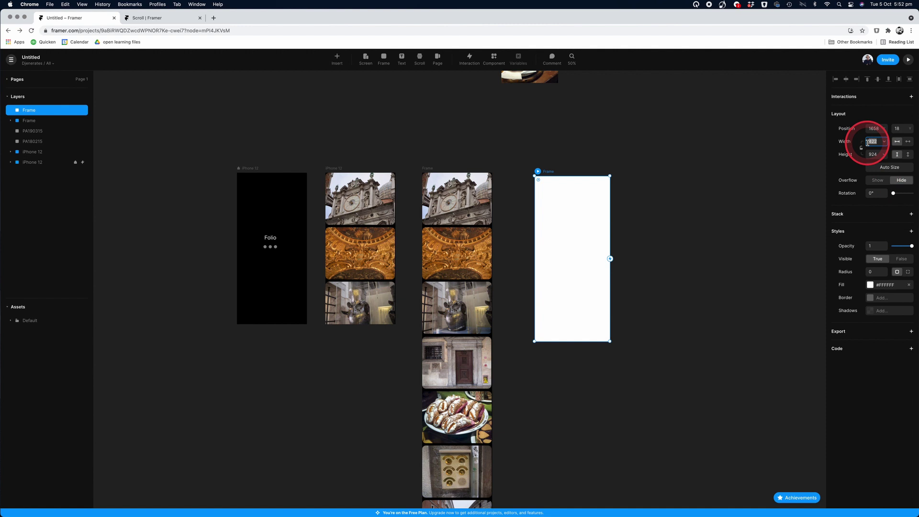
key(Tab)
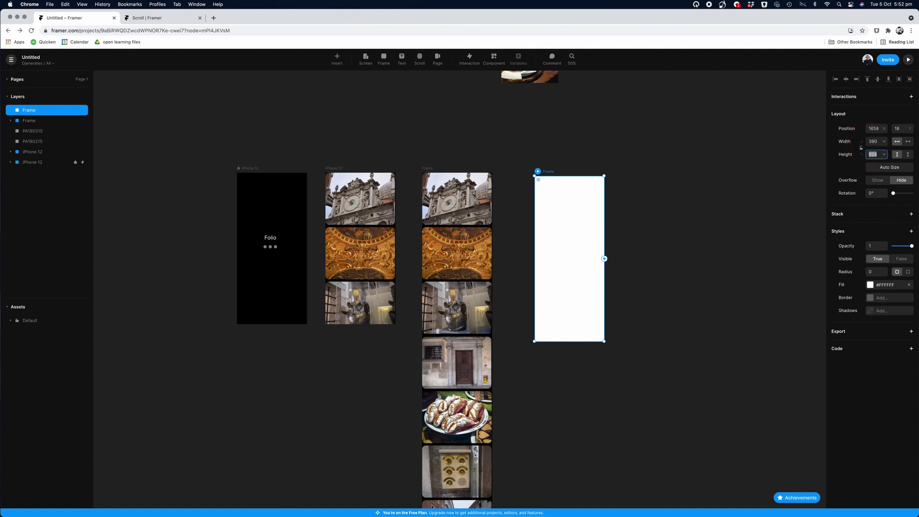
text(844)
Set the new frame's fill to solid black, #000000.
click(870, 285)
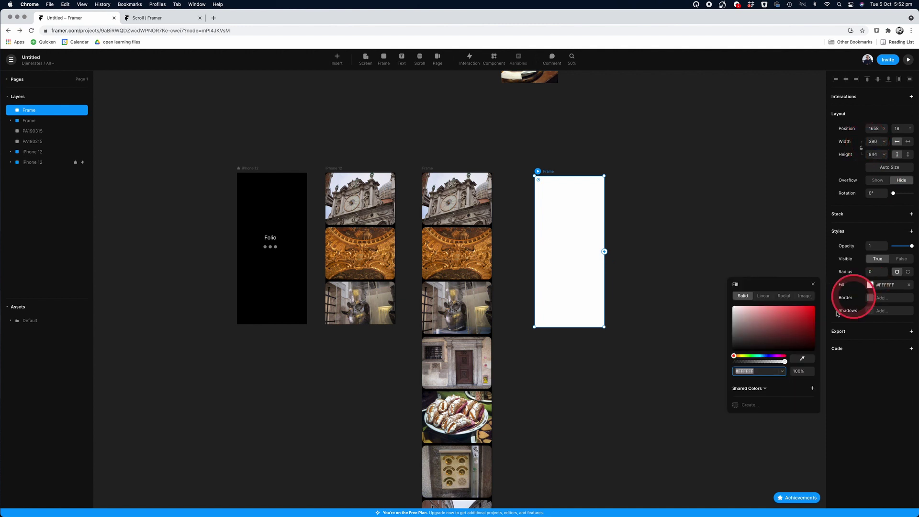
click(752, 372)
drag(739, 372, 772, 371)
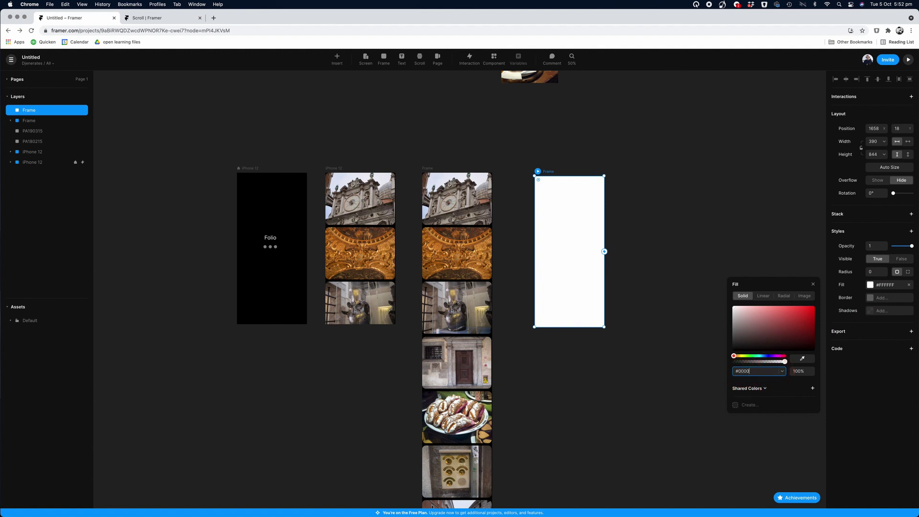
key(Return)
Copy the clock facade photo into the black frame, enlarge it to about 1158 by 869, and position the clock within the frame.
click(457, 200)
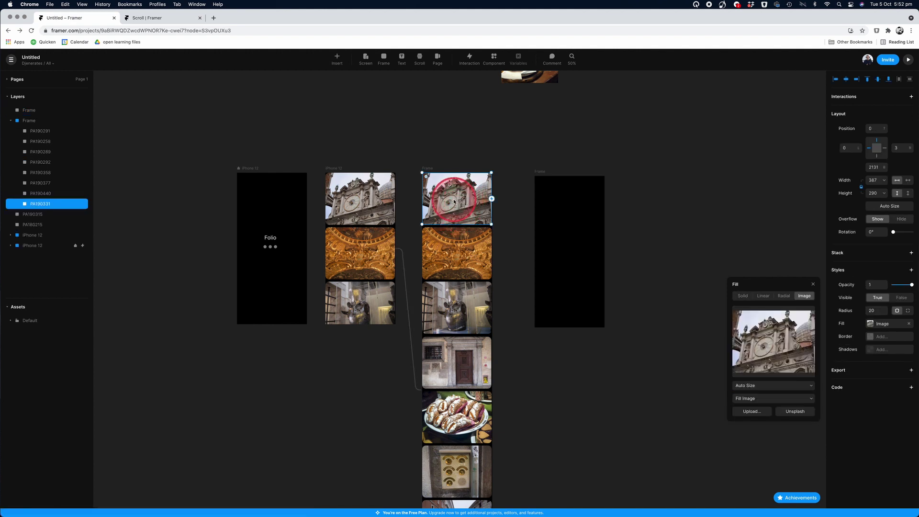
drag(456, 200, 562, 205)
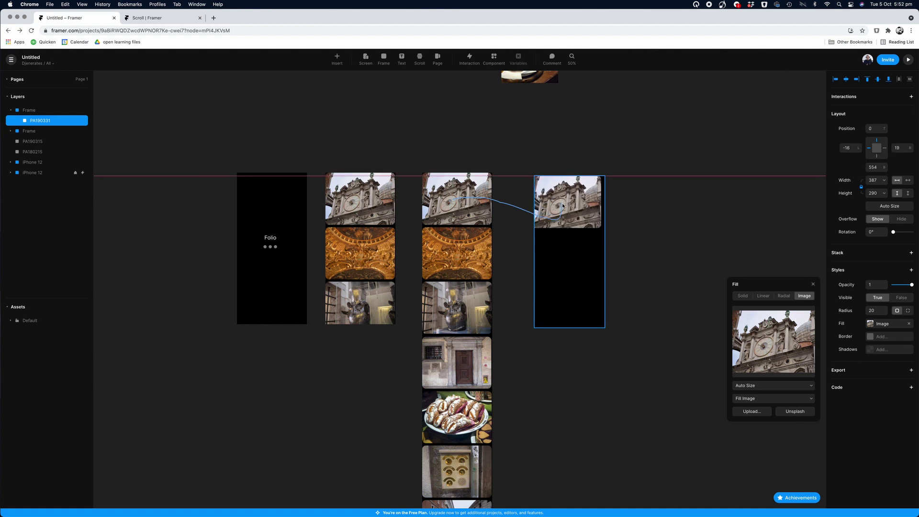
drag(563, 205, 565, 204)
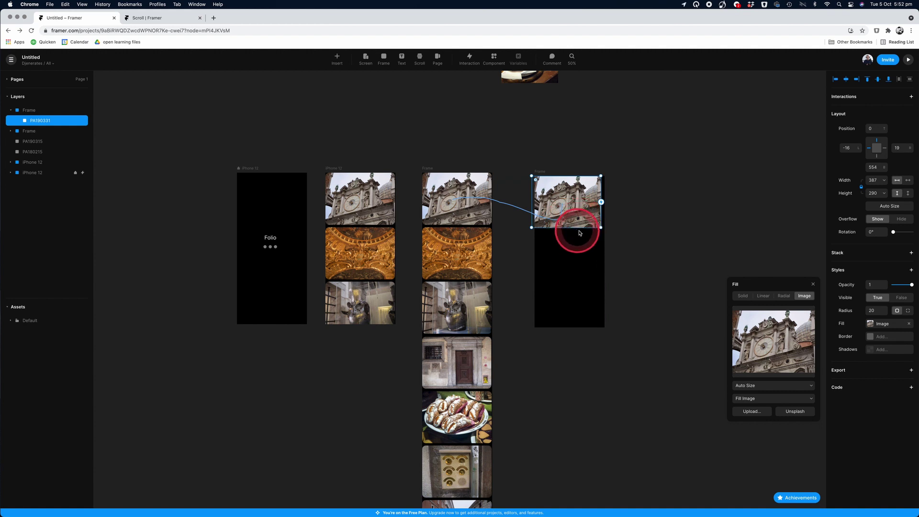
drag(601, 226, 691, 397)
click(670, 378)
drag(586, 264, 539, 257)
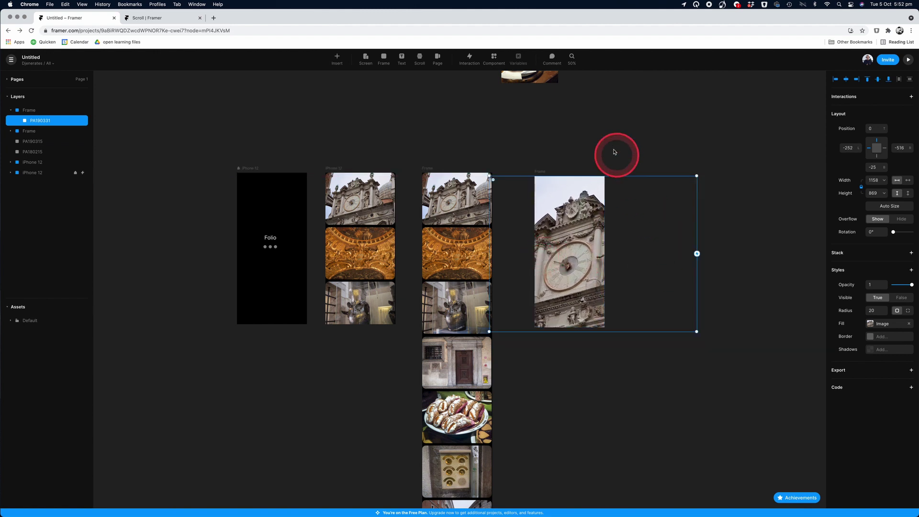
Link the clock photo in the tall frame to the enlarged clock frame with a Push transition on tap.
click(491, 199)
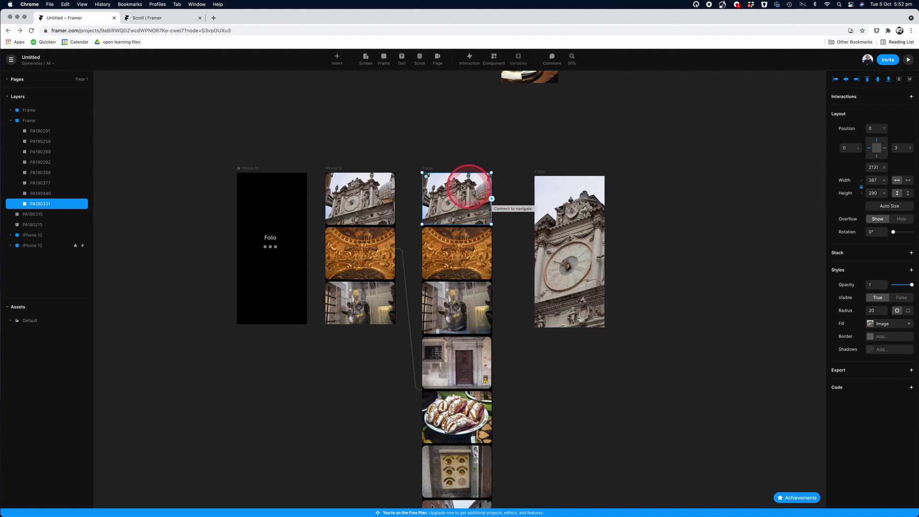
click(492, 200)
drag(516, 207, 540, 215)
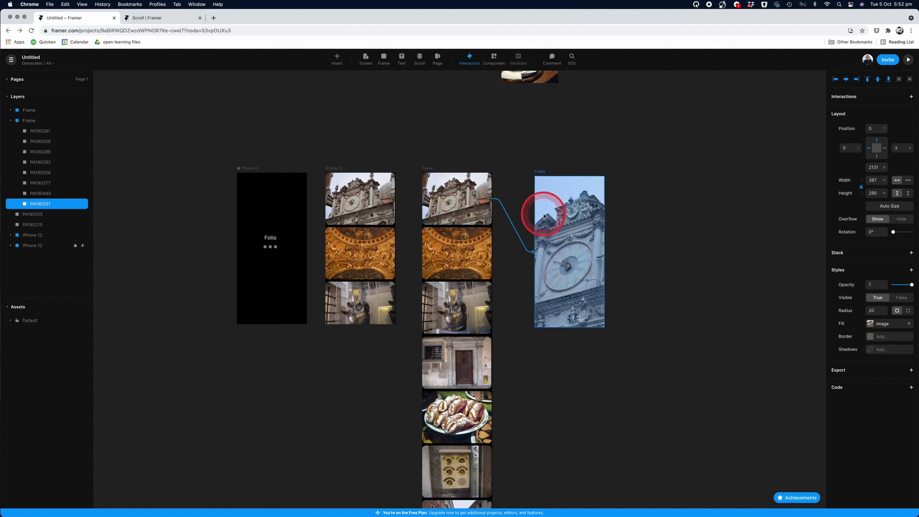
click(543, 214)
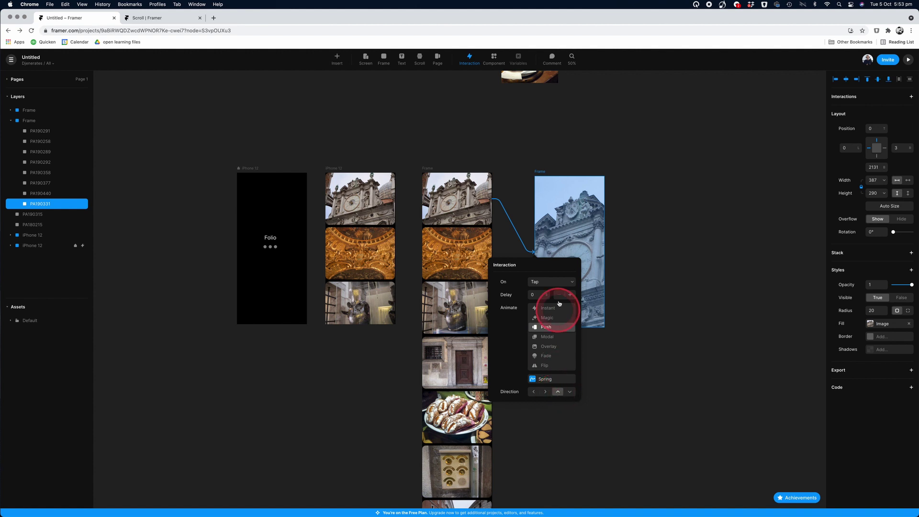
click(346, 121)
click(329, 163)
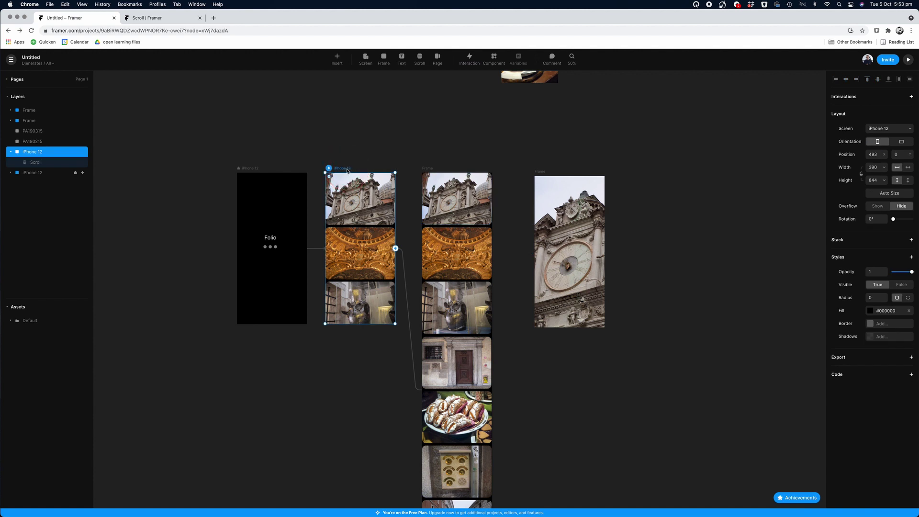
click(350, 169)
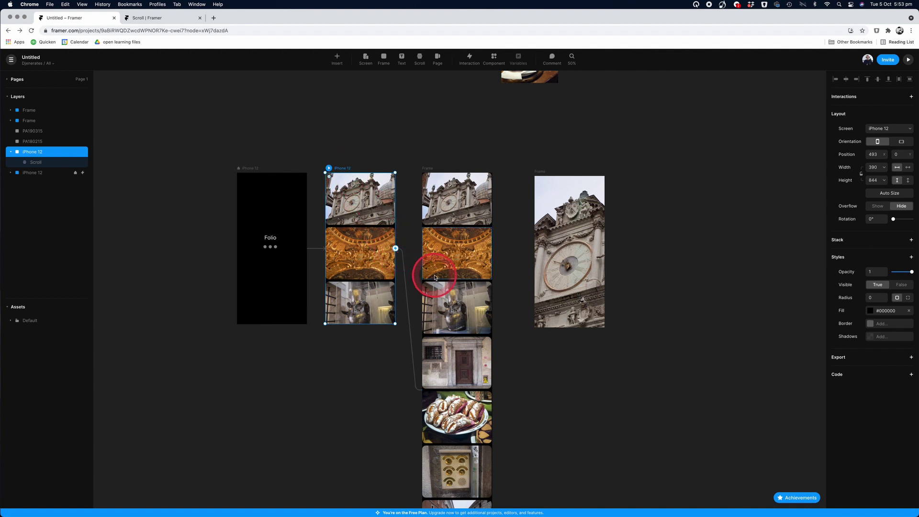
click(464, 208)
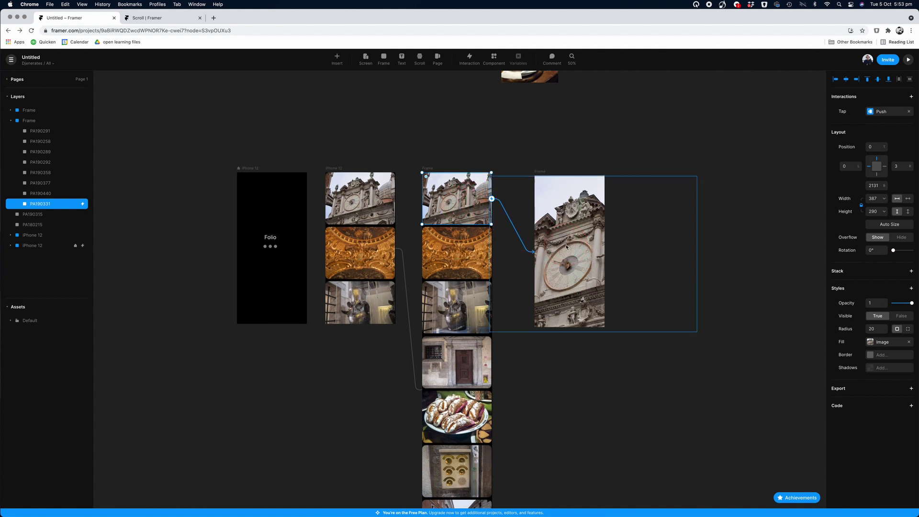
Duplicate the enlarged clock frame directly below it and replace its photo with an enlarged copy of the golden ceiling photo filling the frame.
scroll(563, 247, down, 3)
click(463, 181)
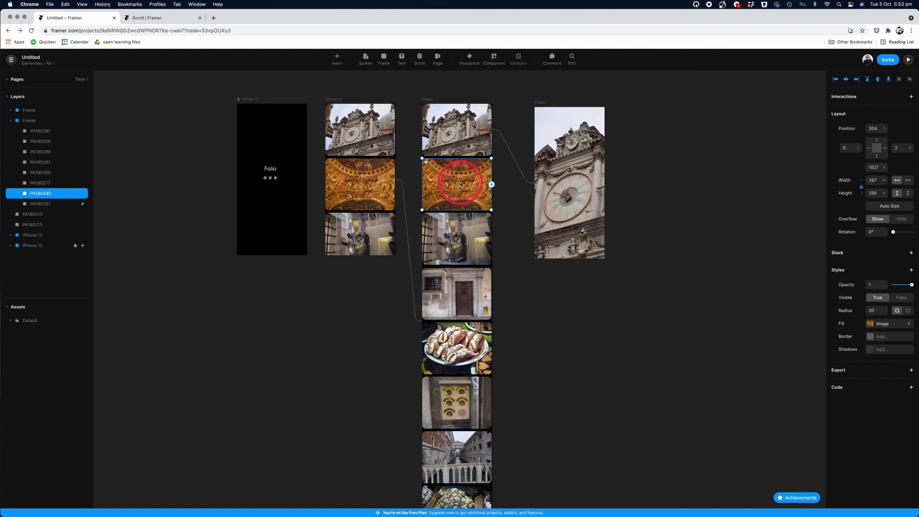
click(550, 117)
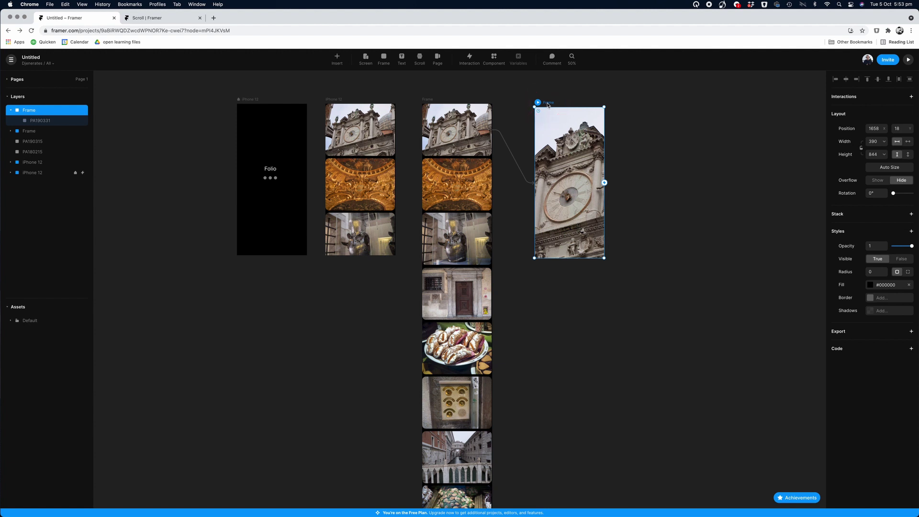
drag(549, 104, 549, 275)
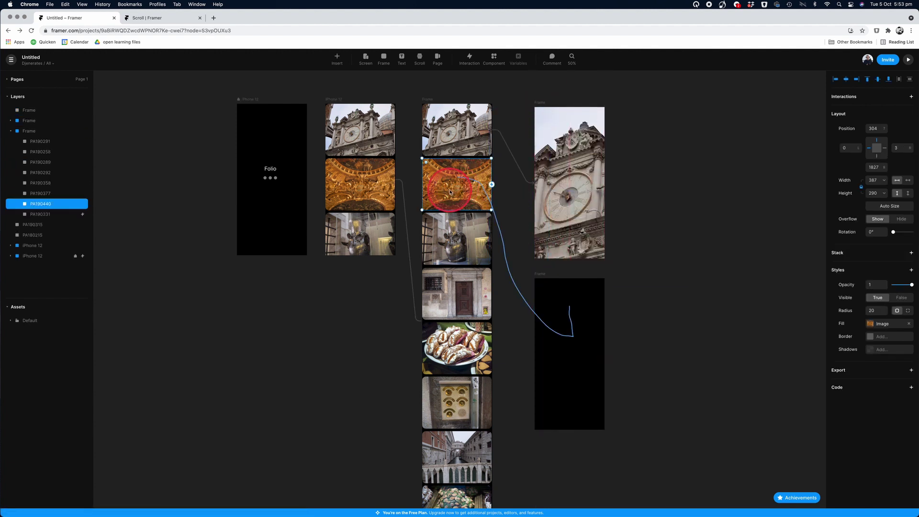
drag(449, 191, 564, 301)
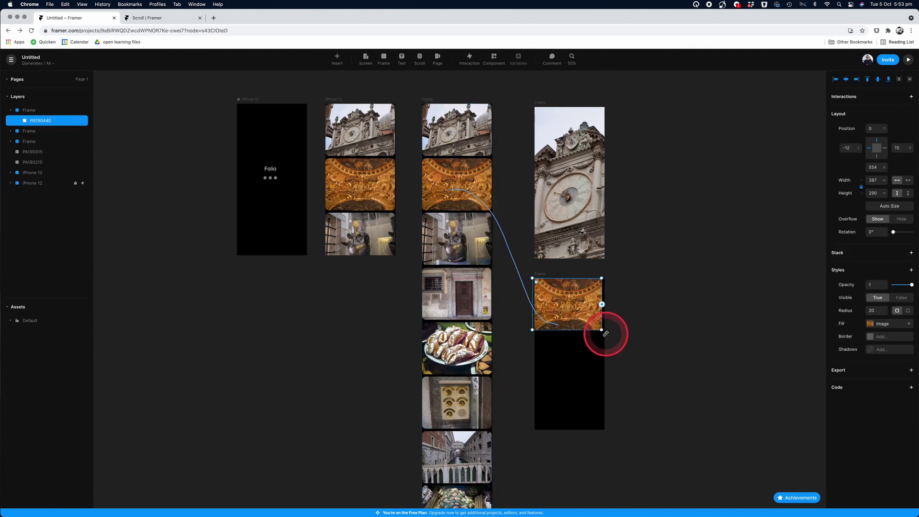
drag(603, 330, 708, 495)
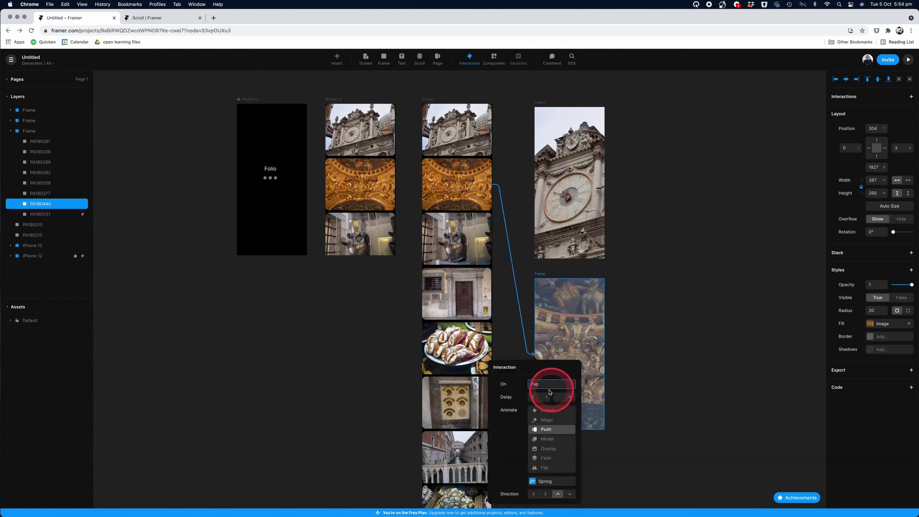
Link the golden ceiling photo in the tall frame to its enlarged frame with a Push transition on tap.
scroll(636, 395, down, 1)
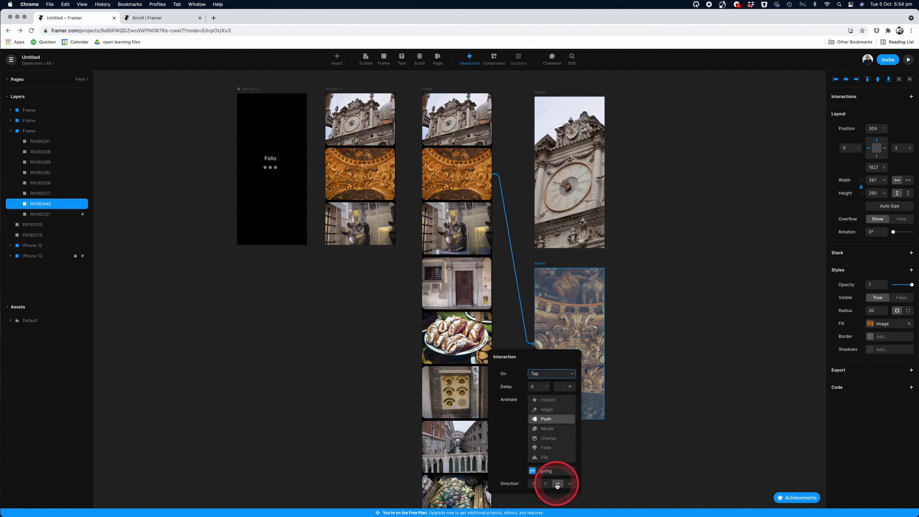
key(Escape)
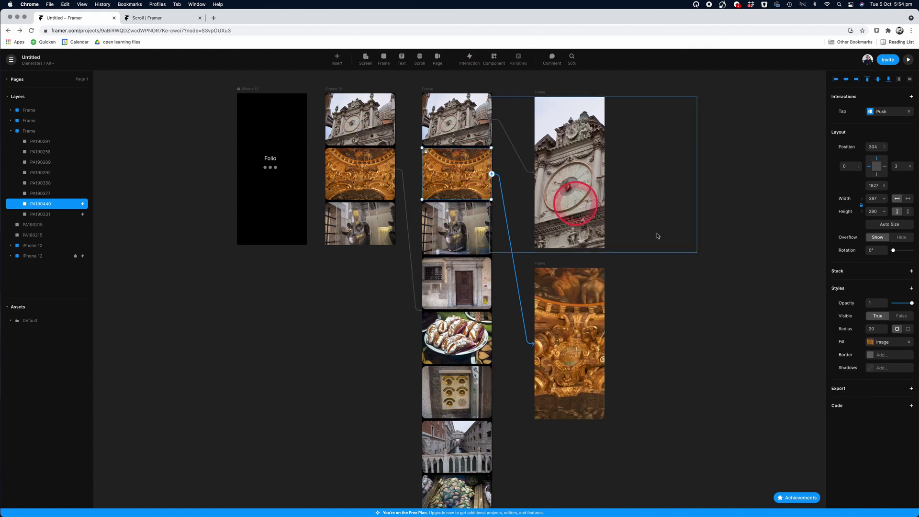
scroll(707, 252, up, 2)
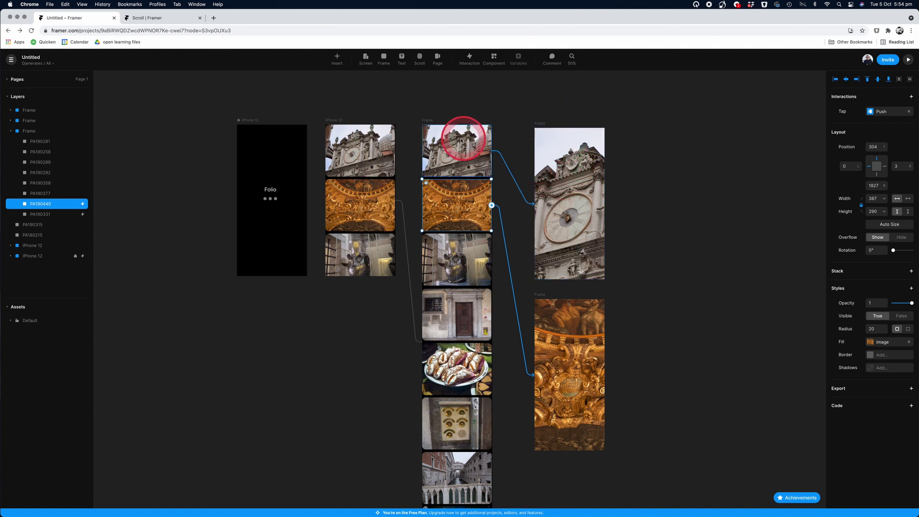
drag(457, 140, 550, 140)
Insert a Phosphor icon from the graphics library into the golden ceiling photo in the tall frame.
click(337, 57)
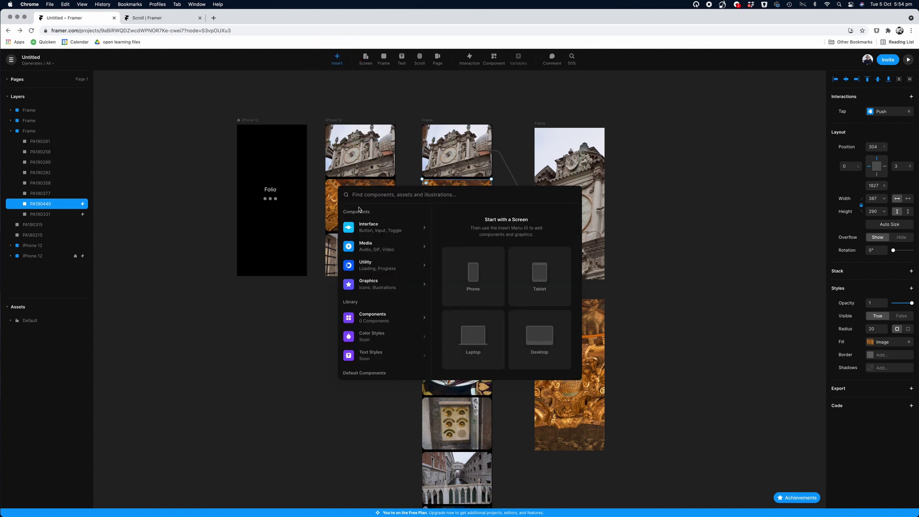
click(352, 285)
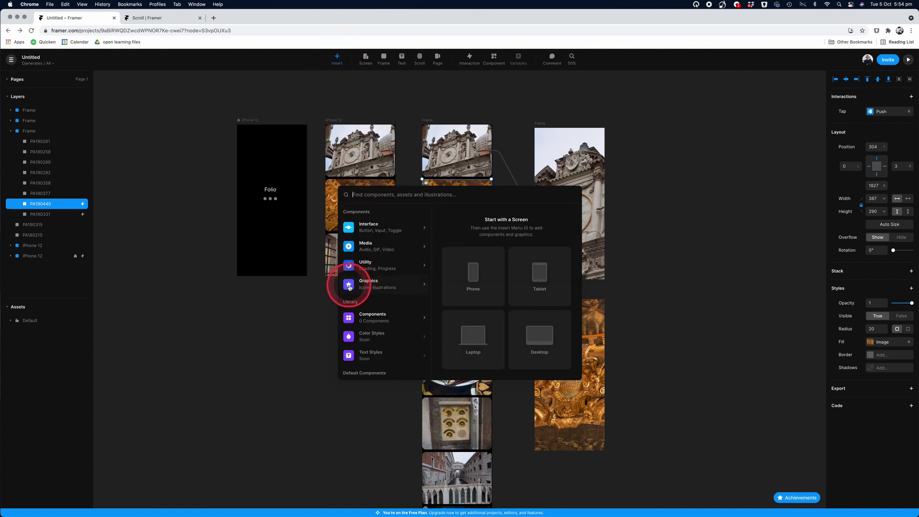
click(349, 286)
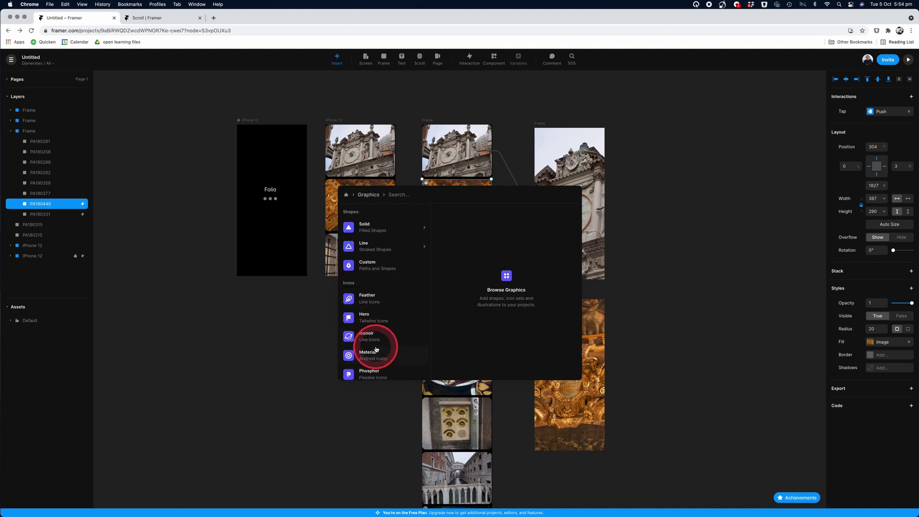
scroll(376, 349, down, 1)
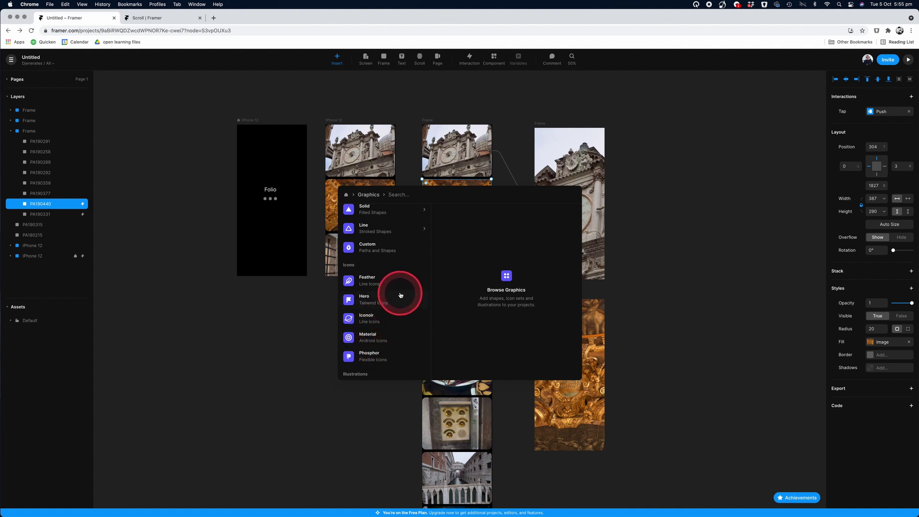
click(374, 356)
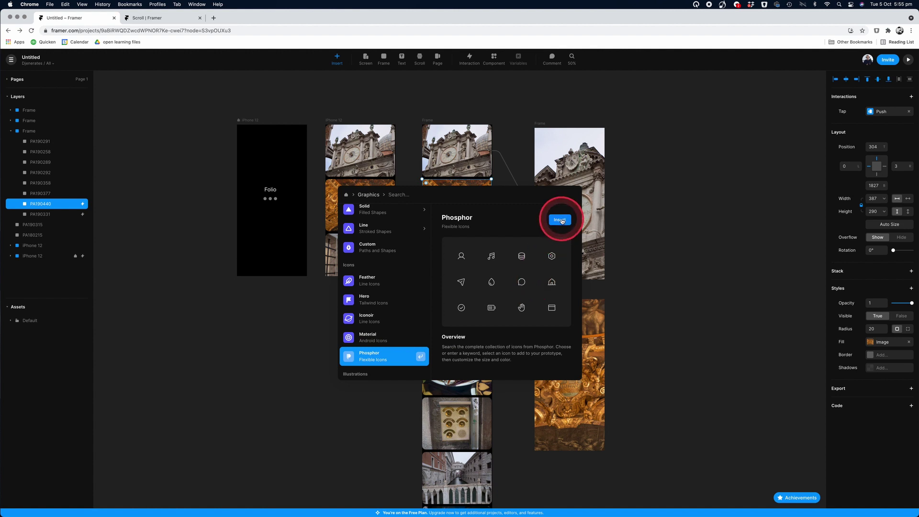
click(560, 220)
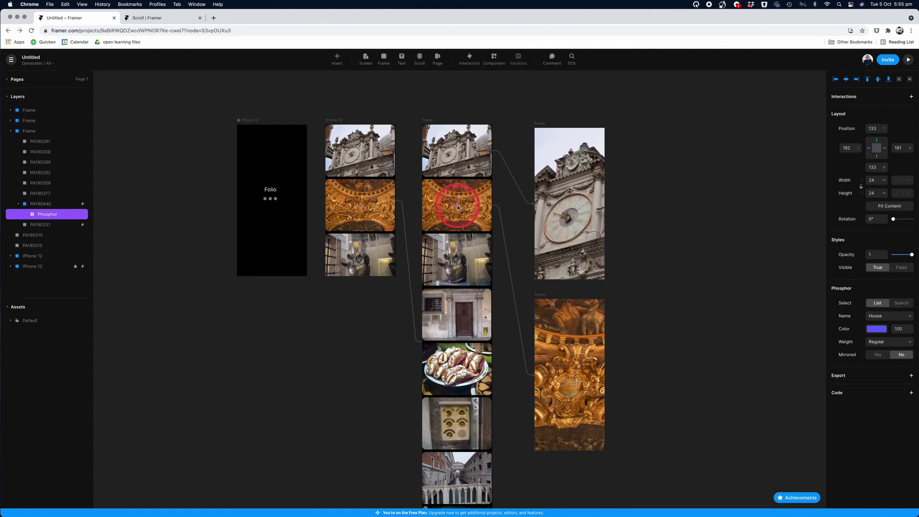
Move the Phosphor icon into the upper-left corner of the enlarged clock frame and make it a 44 × 59 ArrowBendUpLeft icon.
drag(457, 207, 543, 136)
key(super+plus)
scroll(710, 279, right, 3)
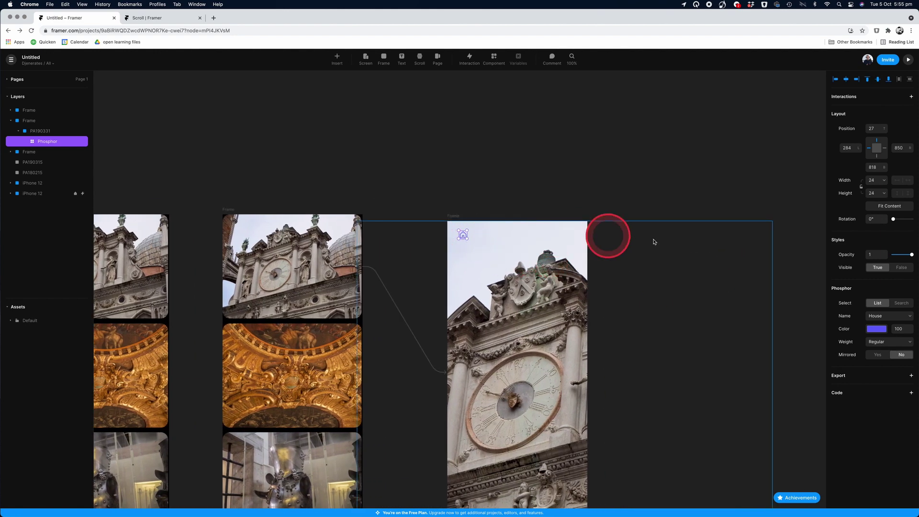
click(885, 317)
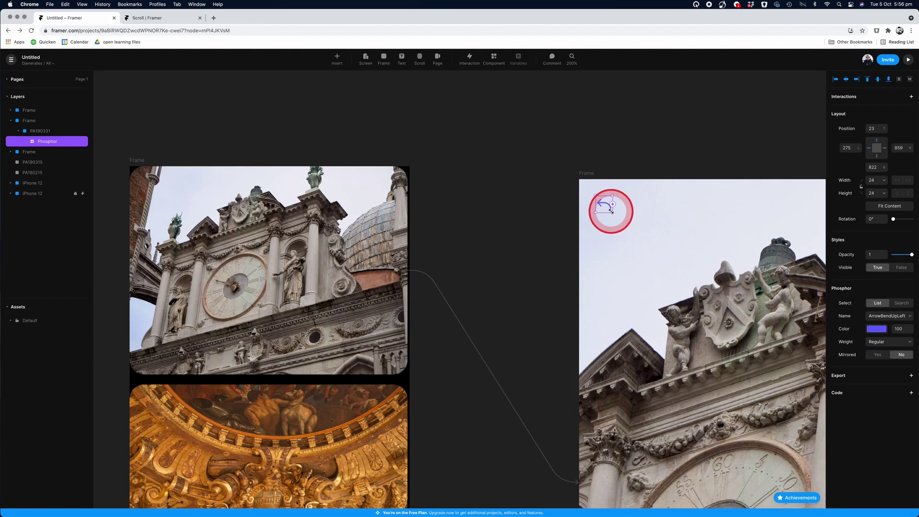
mouse_move(607, 207)
mouse_down()
mouse_move(627, 238)
mouse_move(609, 209)
mouse_up()
Set the back arrow icon's color to #000000.
click(876, 329)
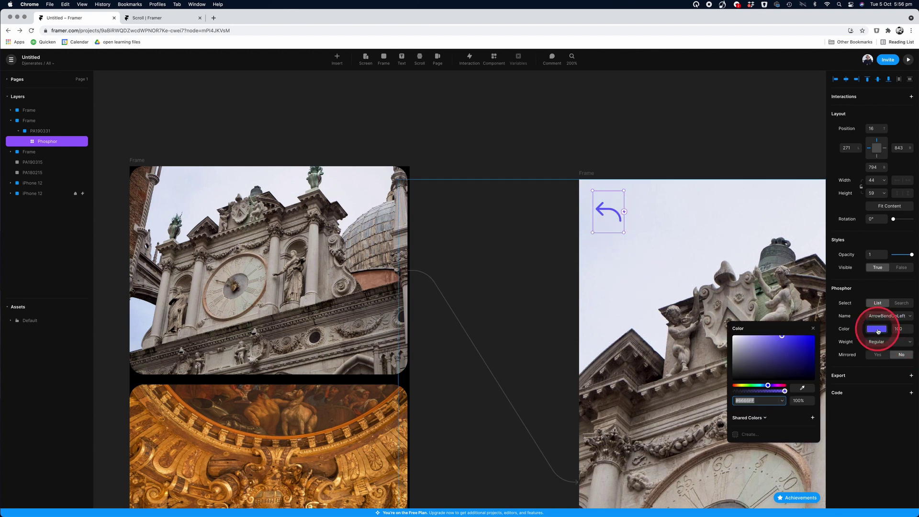
click(789, 399)
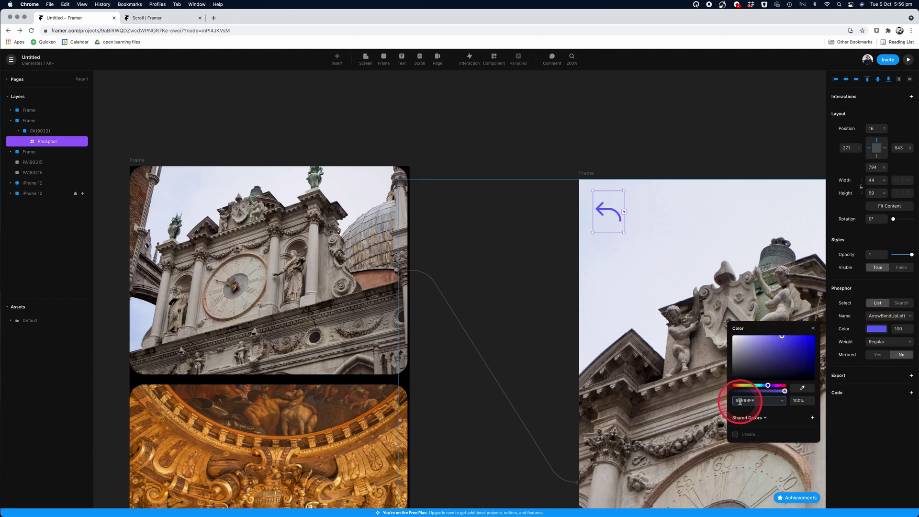
drag(738, 400, 775, 405)
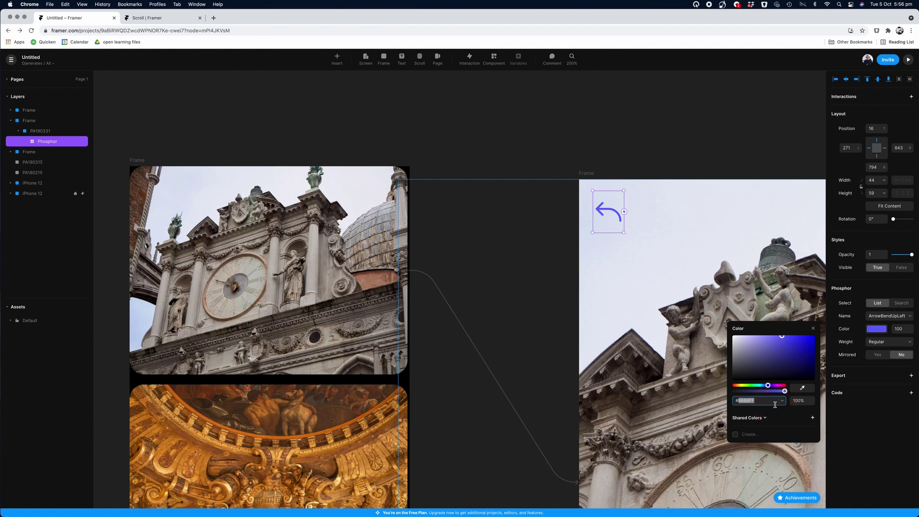
text(000000)
key(Return)
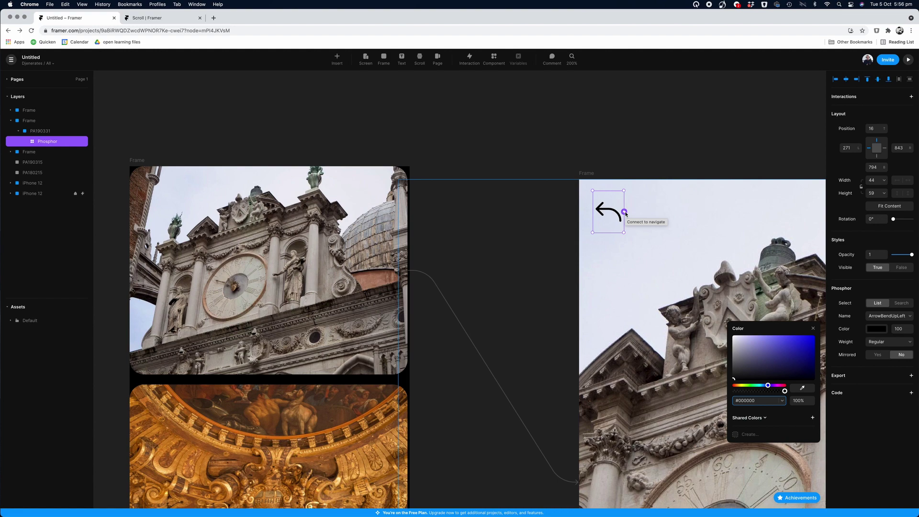
Link the back arrow to the second iPhone 12 gallery screen with a leftward Push transition on click.
key(super+minus)
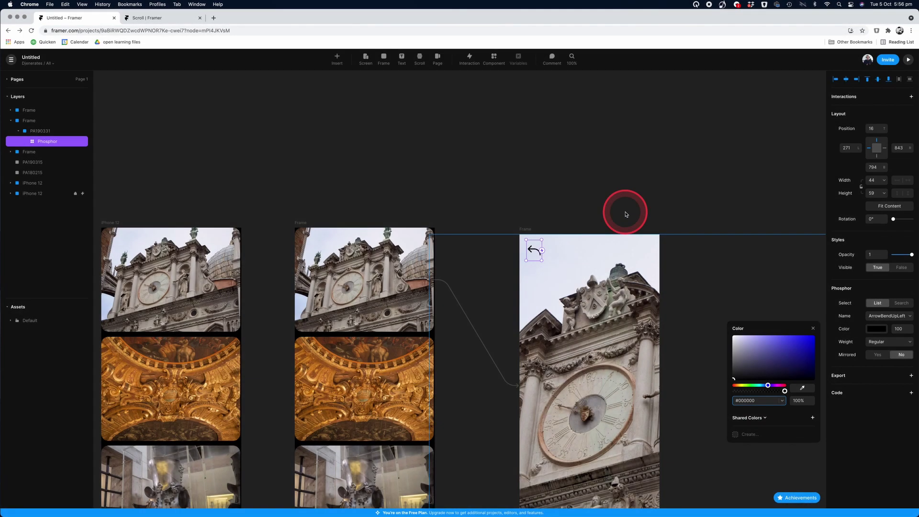
click(542, 253)
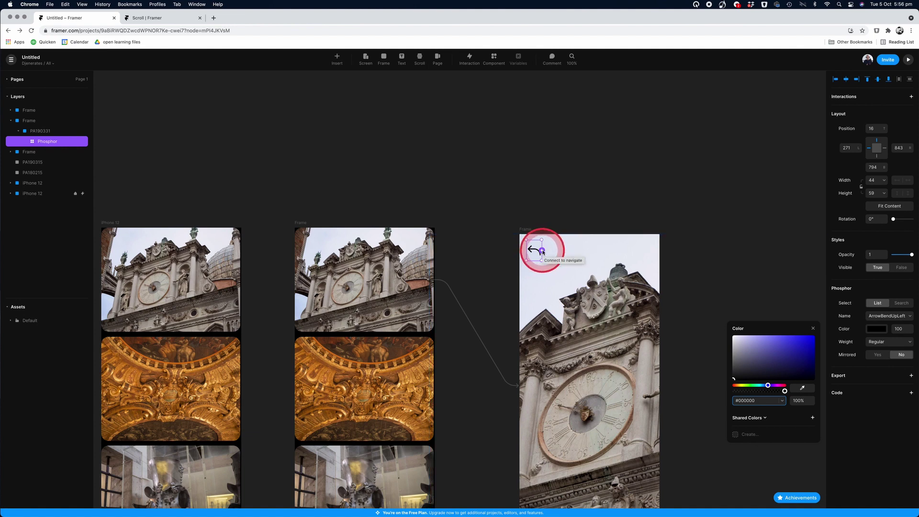
drag(543, 252, 175, 232)
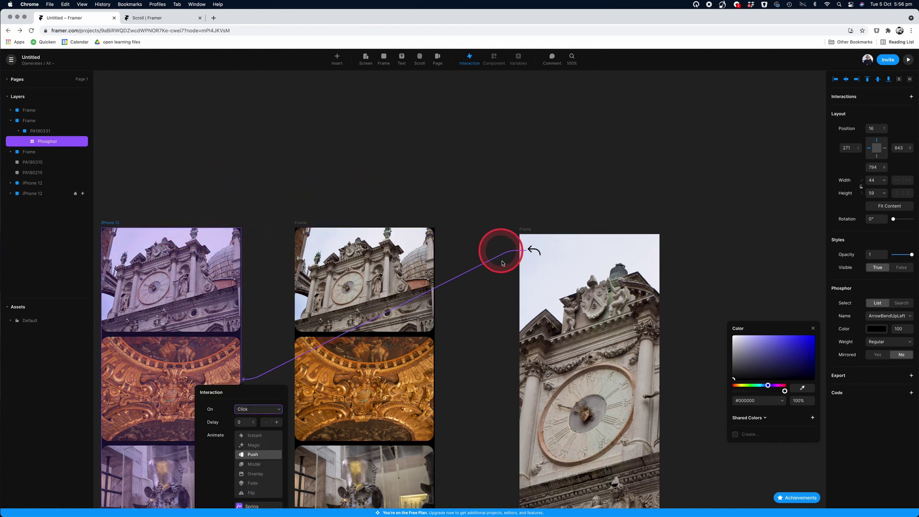
scroll(497, 297, down, 3)
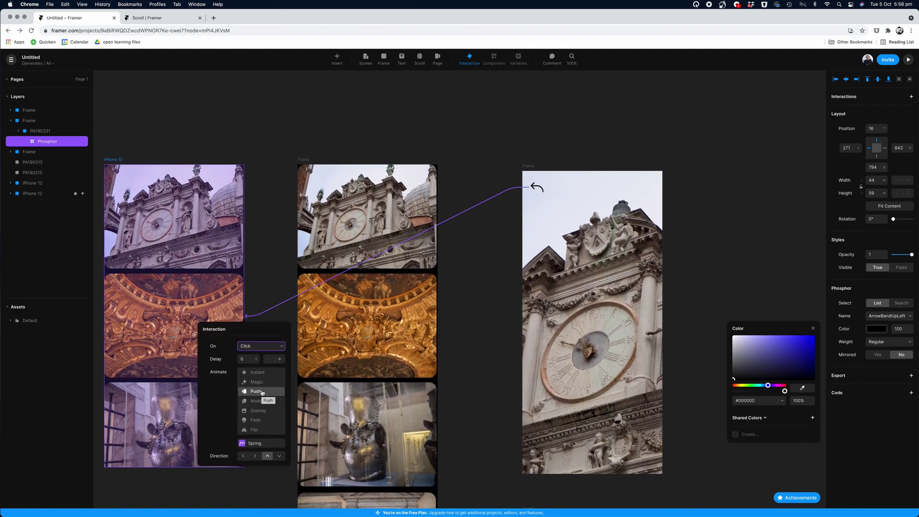
click(262, 369)
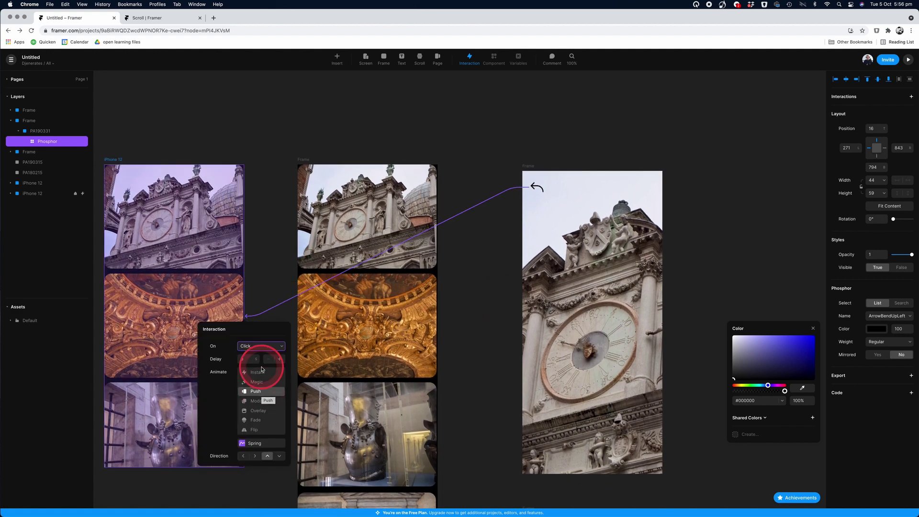
click(257, 393)
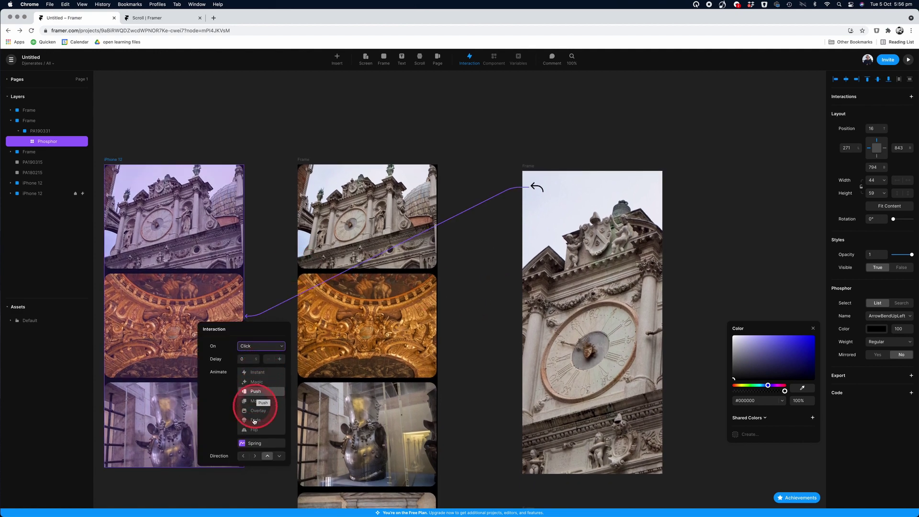
click(267, 456)
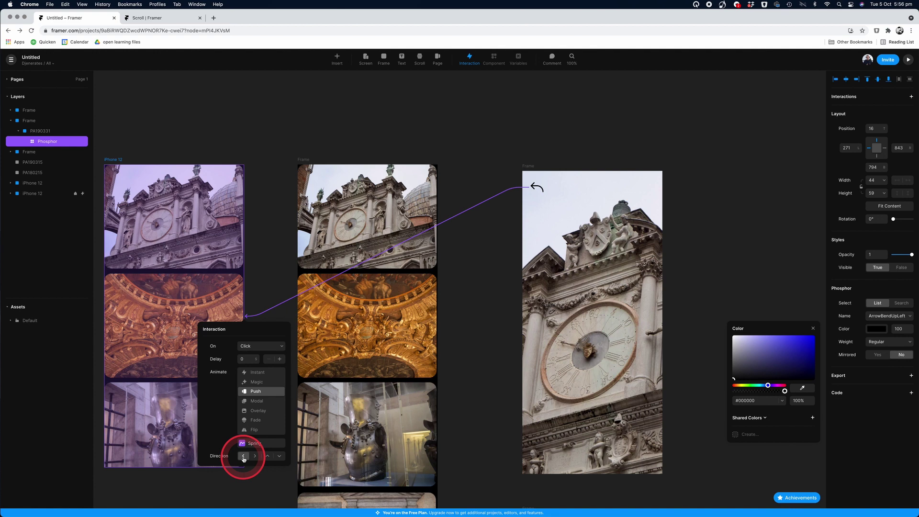
click(486, 142)
Rename the black Folio loading screen as "pre loader".
click(125, 166)
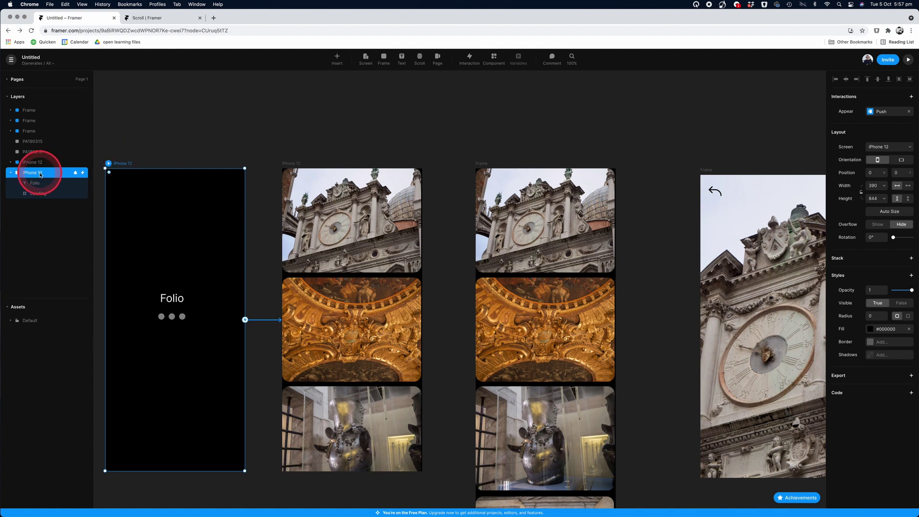
click(330, 177)
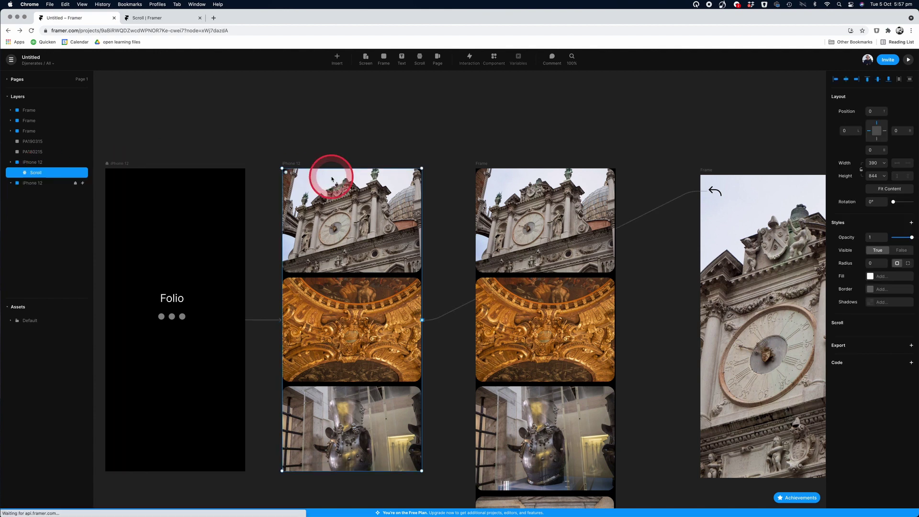
click(183, 175)
click(122, 164)
double_click(42, 173)
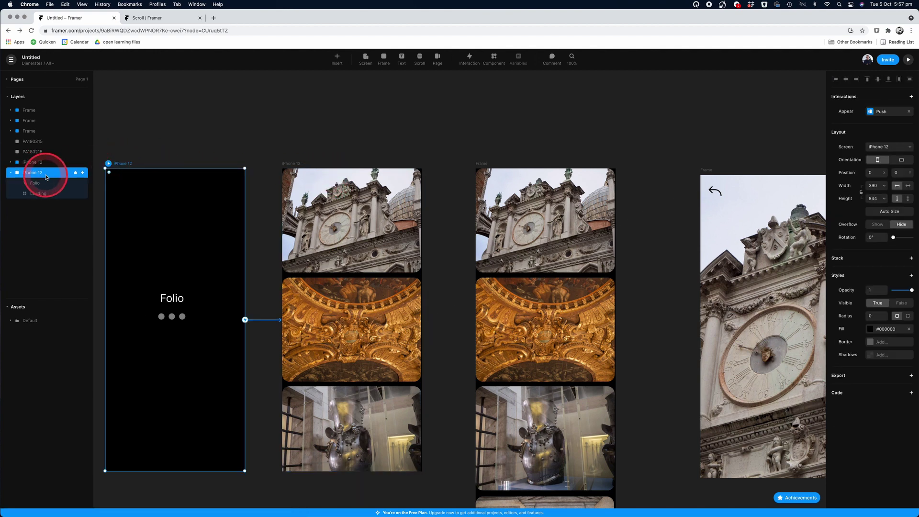
drag(46, 173, 20, 174)
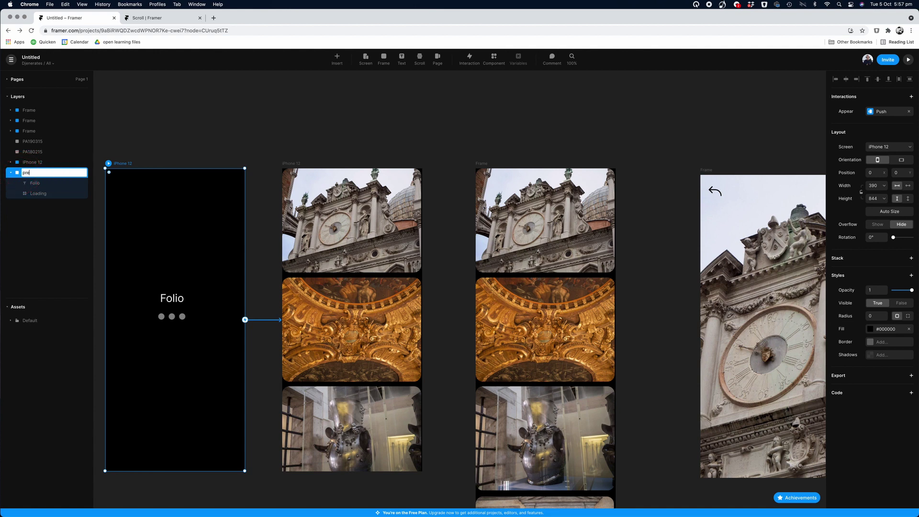
key(Return)
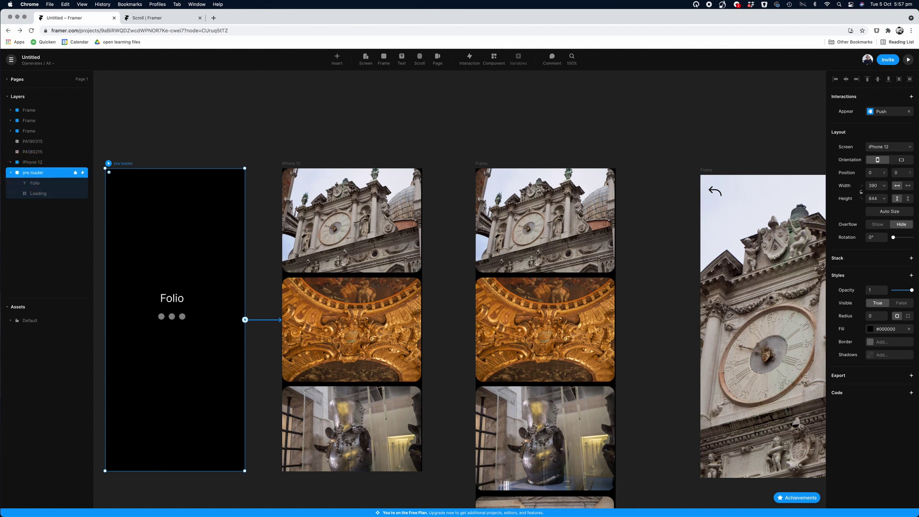
Rename the second iPhone 12 screen, which holds the scroll area, as "home".
click(170, 158)
click(298, 165)
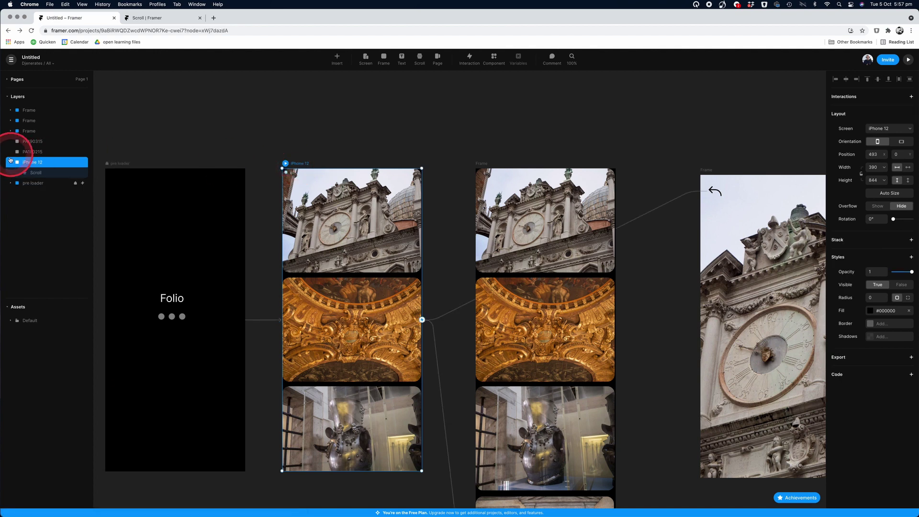
double_click(43, 163)
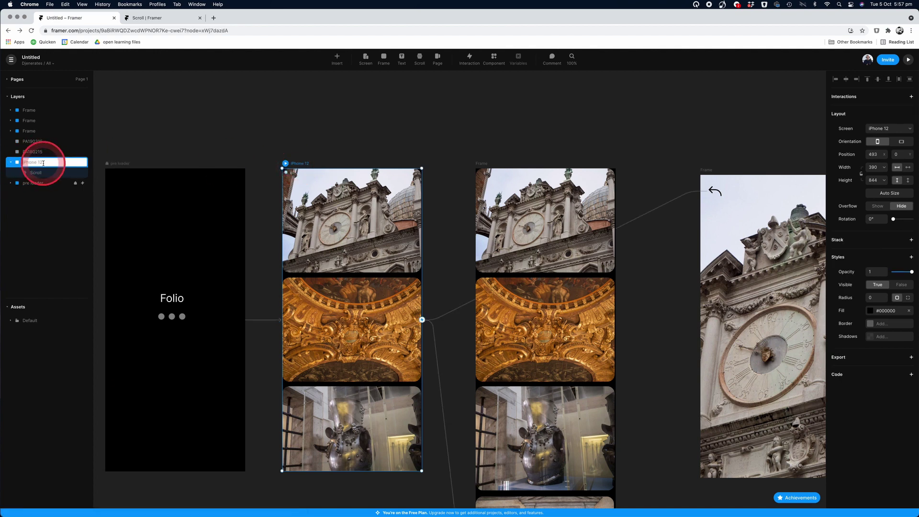
text(home)
key(Return)
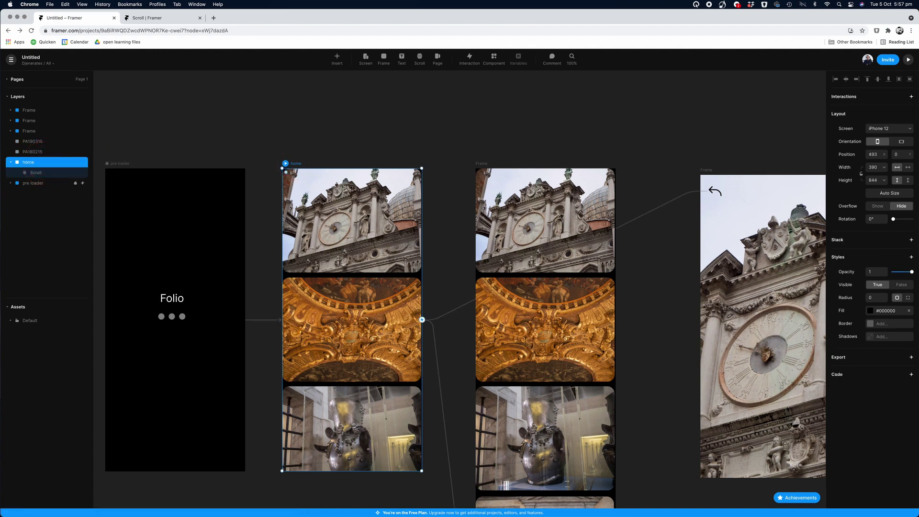
Rename the tall gallery frame containing all the photos as "scroller".
click(485, 165)
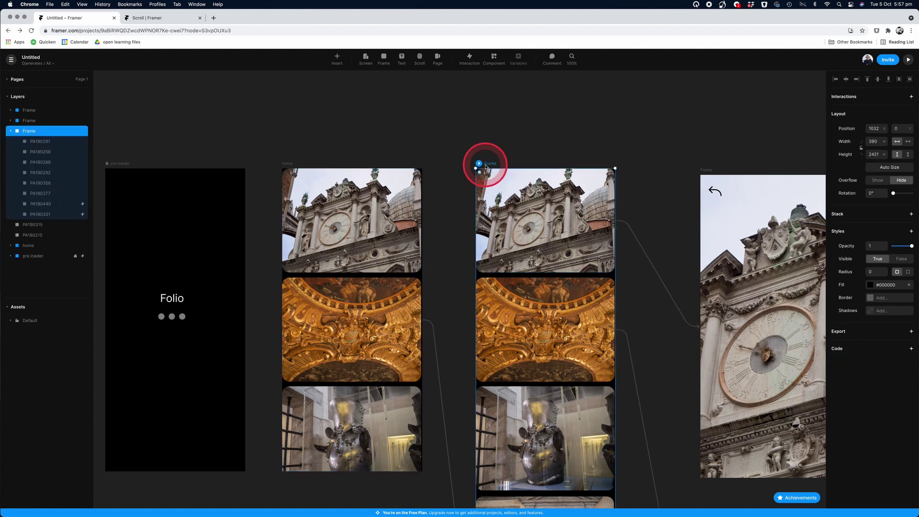
double_click(32, 131)
text(scr)
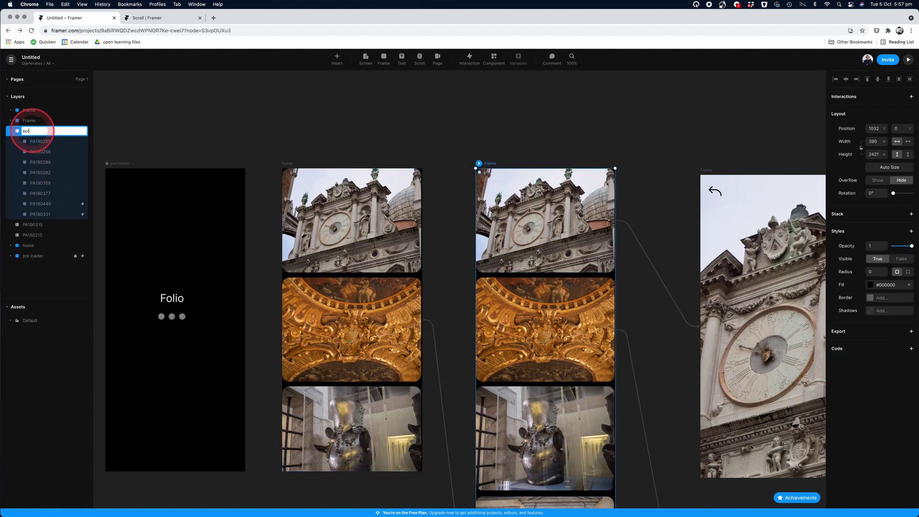
text(oller)
Rename the enlarged clock frame as "photo" and the enlarged golden ceiling frame as "photo2".
double_click(32, 120)
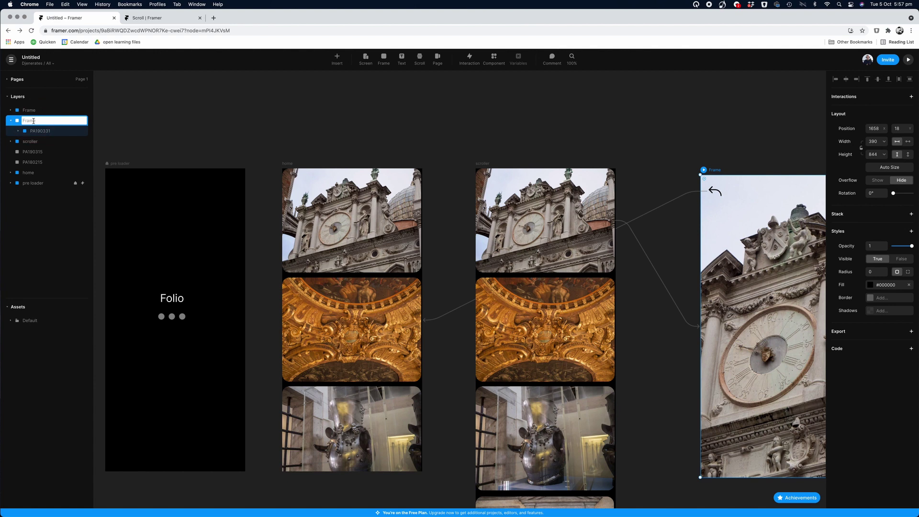
key(Return)
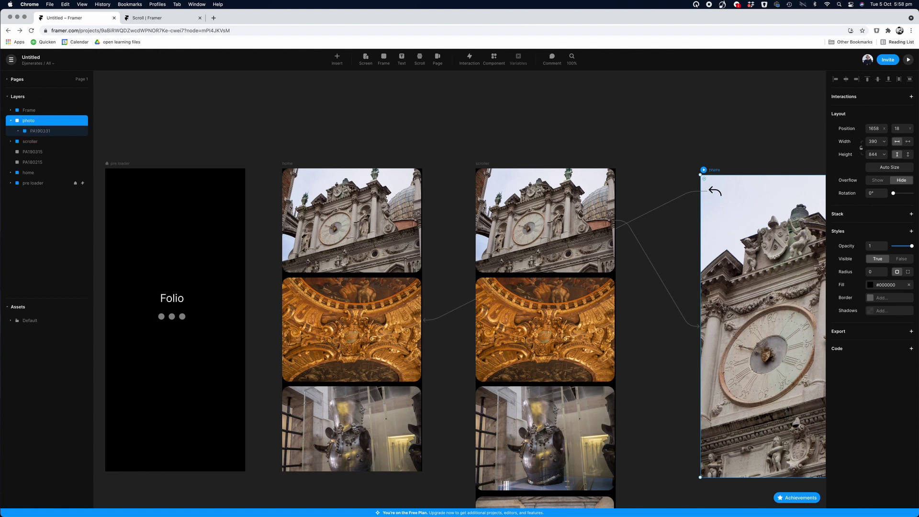
scroll(652, 207, right, 4)
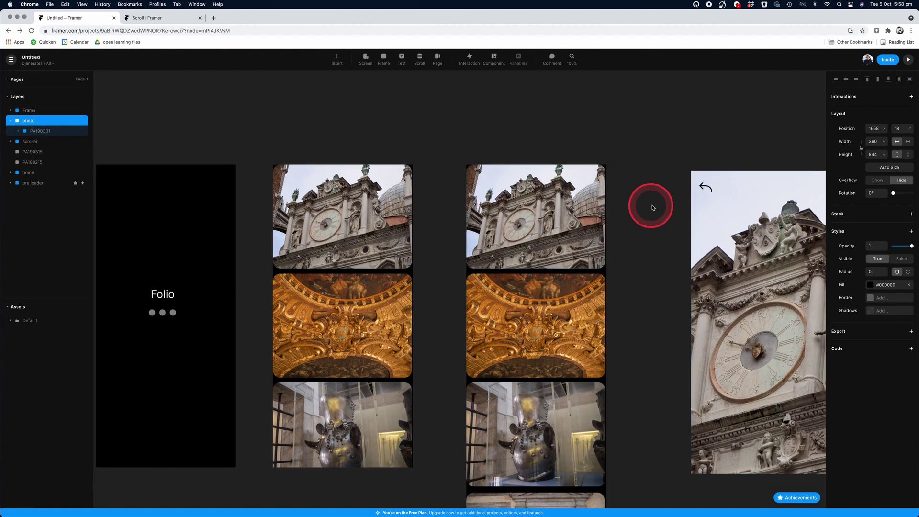
scroll(652, 207, down, 5)
click(612, 349)
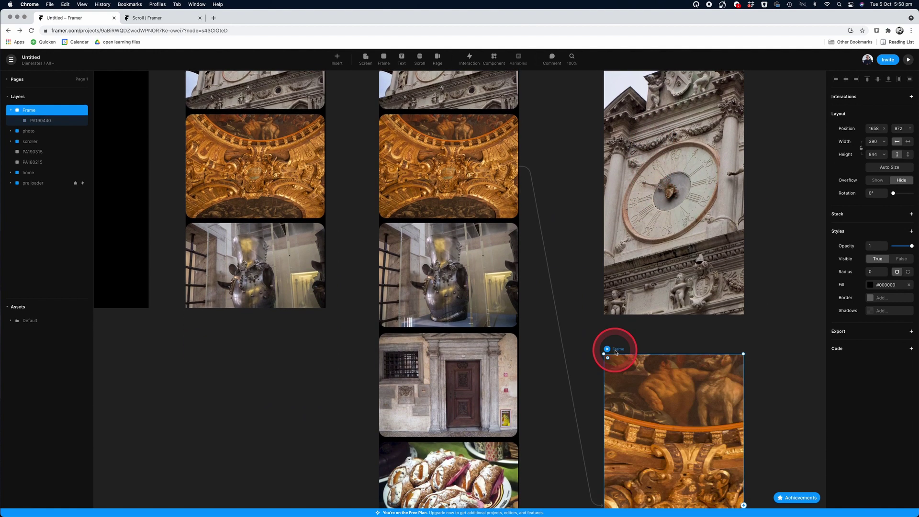
double_click(33, 110)
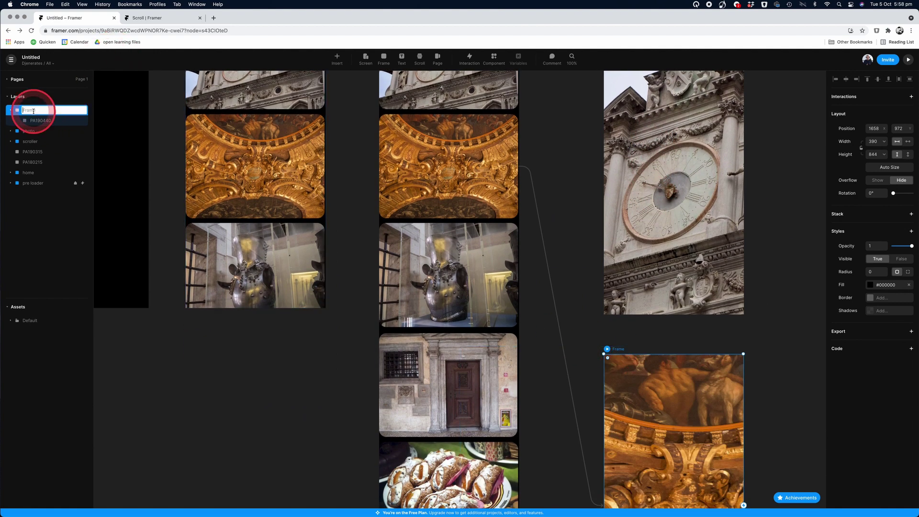
text(photo2)
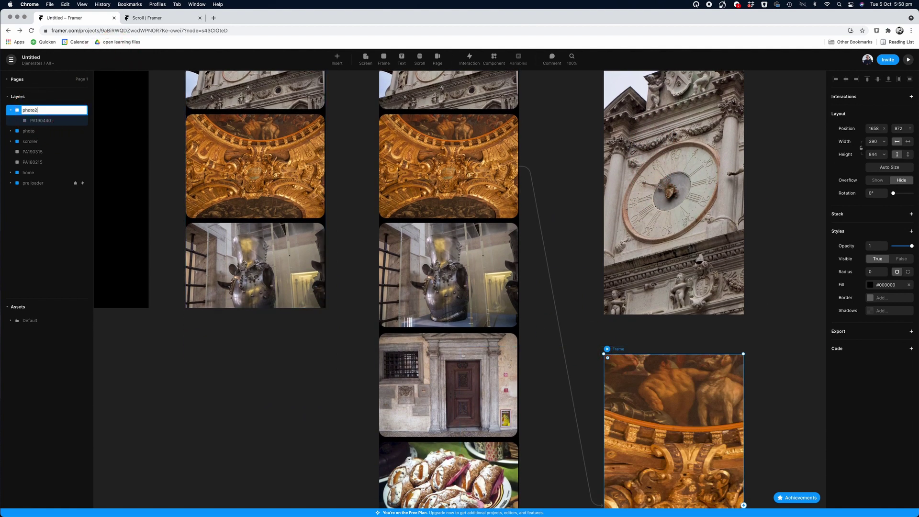
key(Return)
click(397, 333)
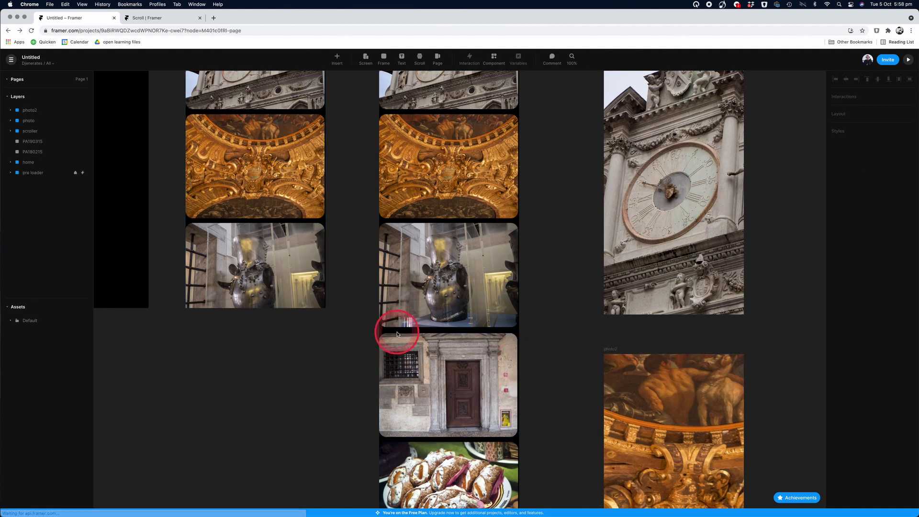
scroll(396, 334, up, 5)
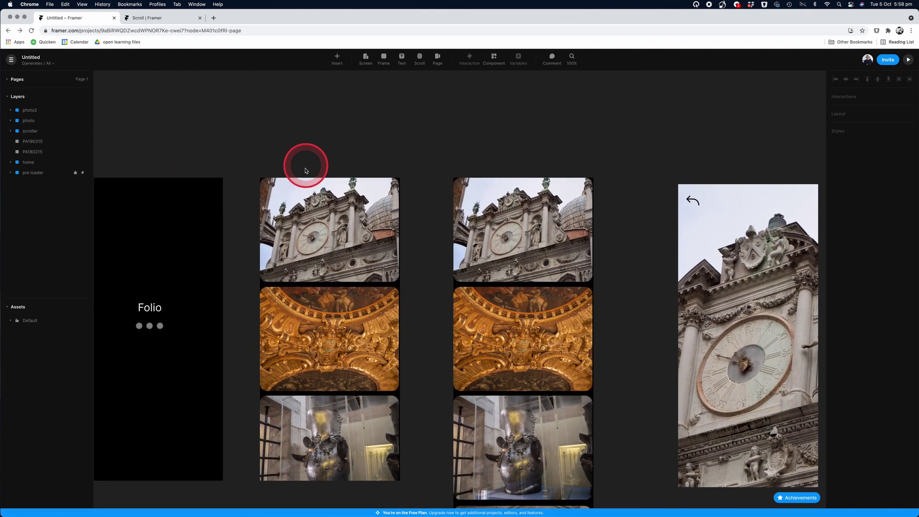
click(306, 171)
click(505, 203)
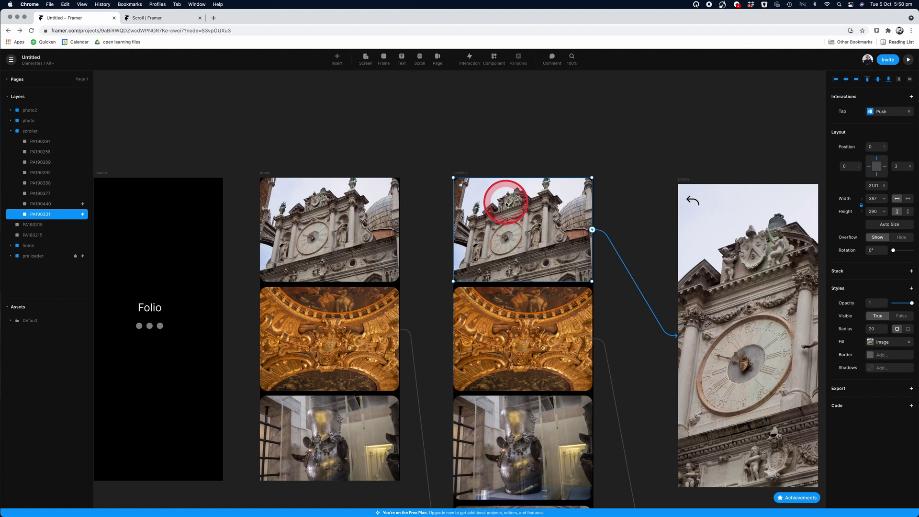
Preview the prototype from the pre loader screen and try scrolling the home photo gallery.
scroll(505, 203, left, 5)
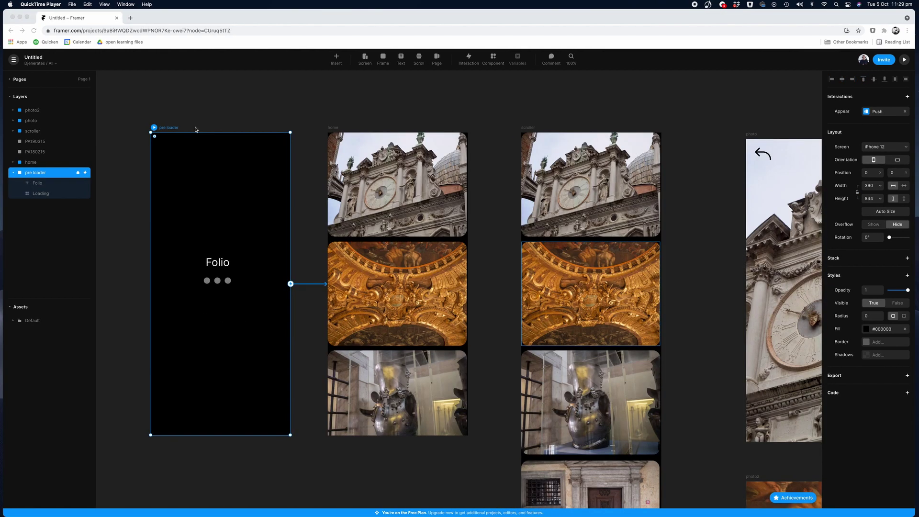
scroll(201, 128, up, 1)
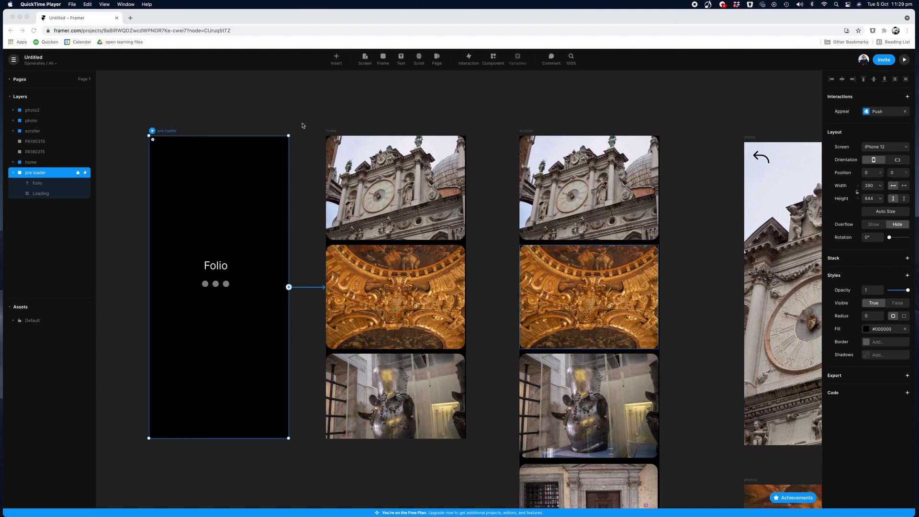
click(153, 134)
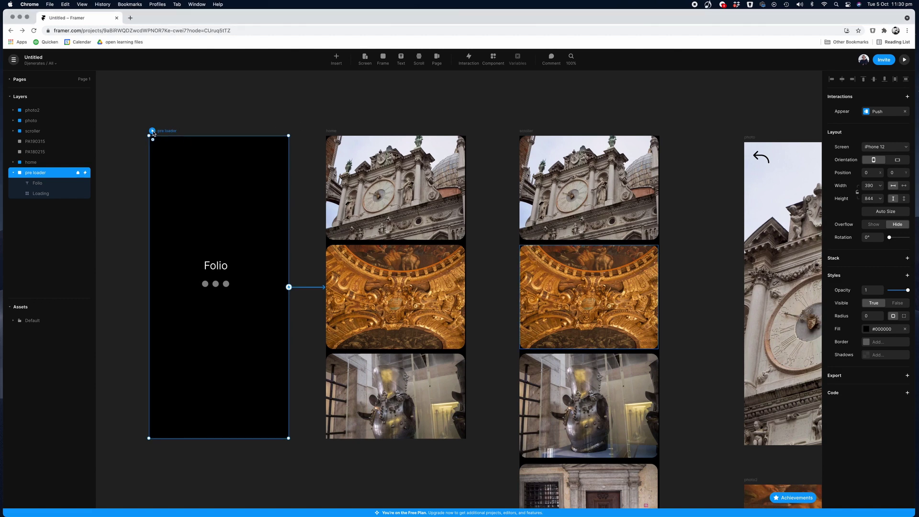
key(super+p)
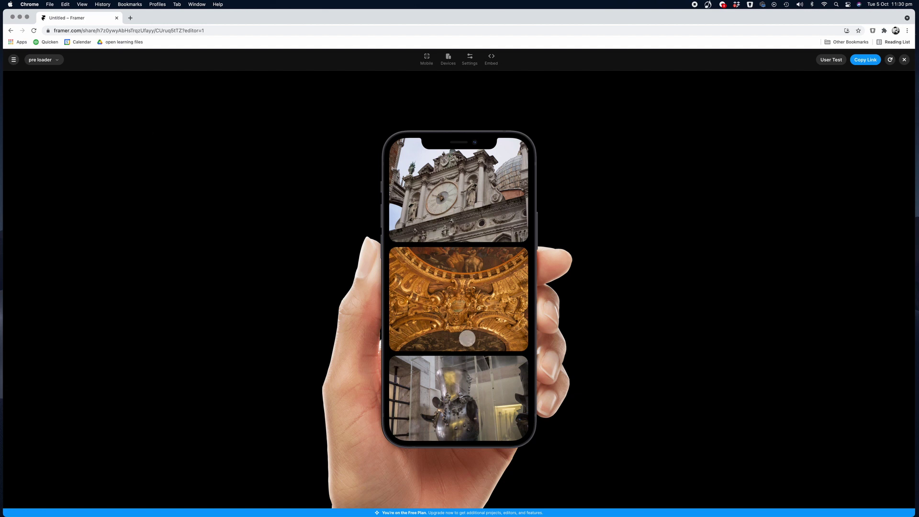
drag(463, 321, 472, 163)
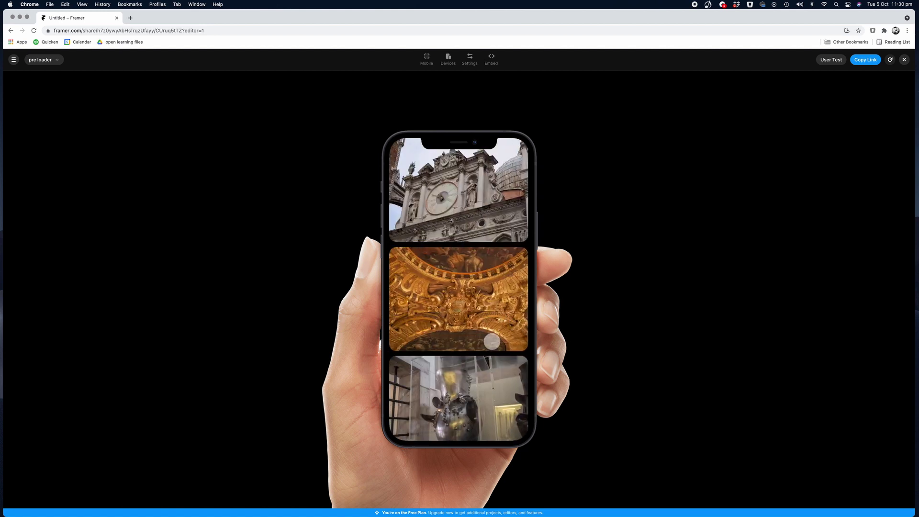
mouse_move(488, 366)
mouse_down()
mouse_move(480, 228)
mouse_move(496, 381)
mouse_up()
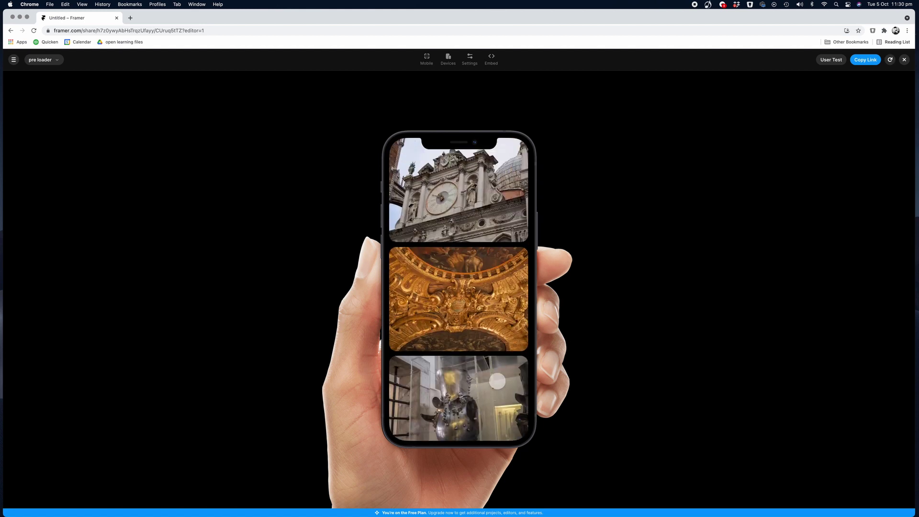
Test enlarging the clock photo and returning with the back arrow, and scroll down through the gallery photos in the preview.
click(476, 205)
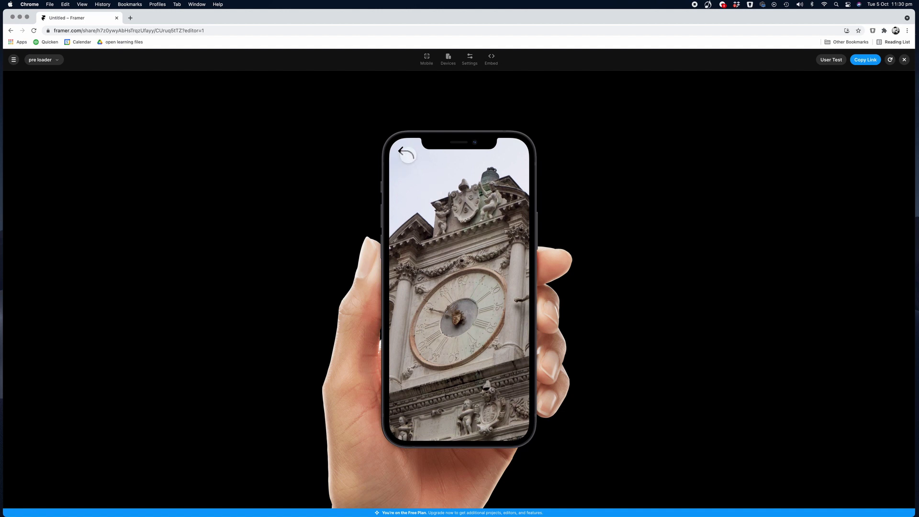
click(406, 153)
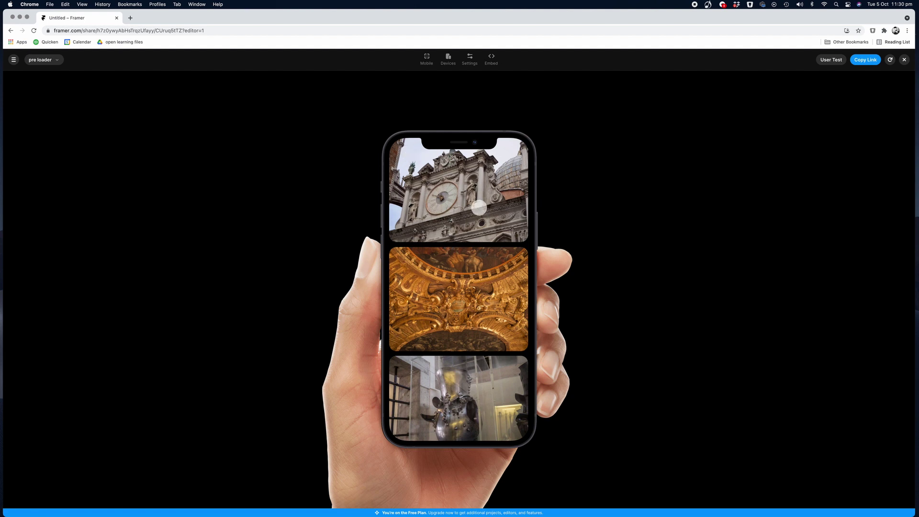
scroll(476, 324, down, 5)
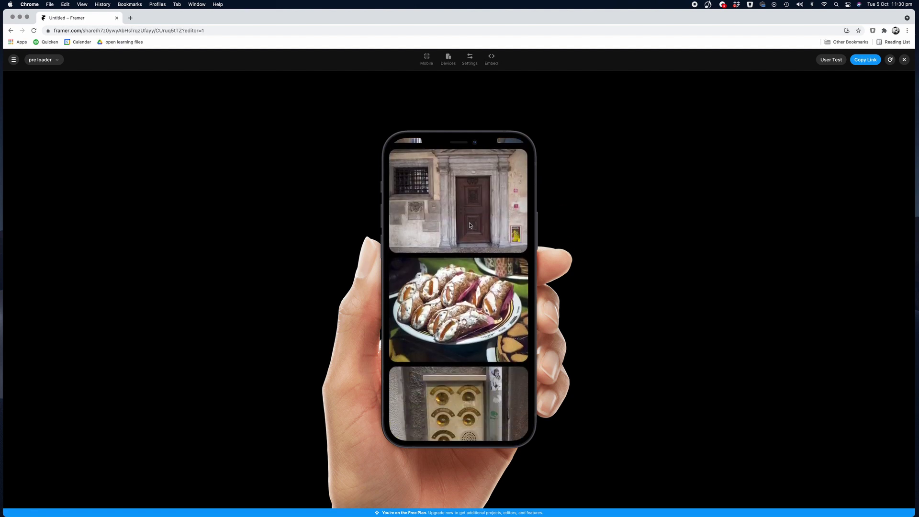
scroll(470, 226, down, 5)
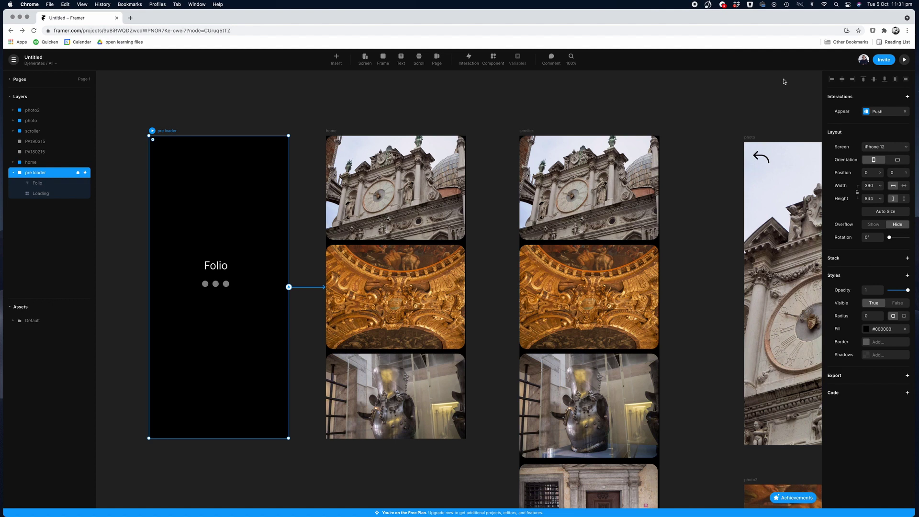
Open the collaborator invitation form and its access permission choices.
click(883, 60)
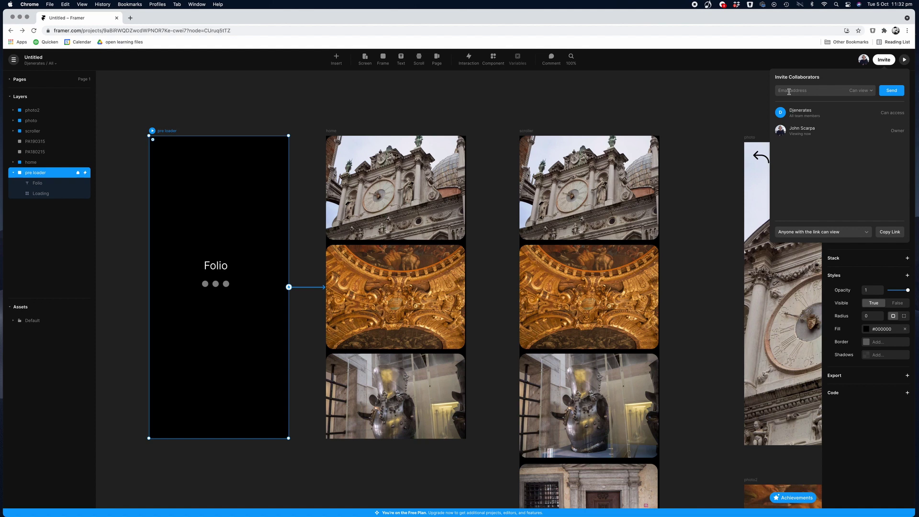
click(860, 91)
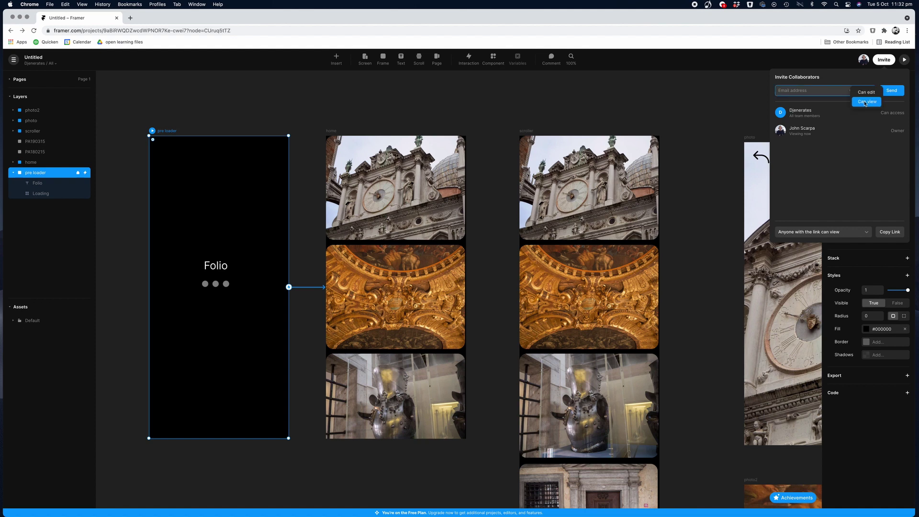